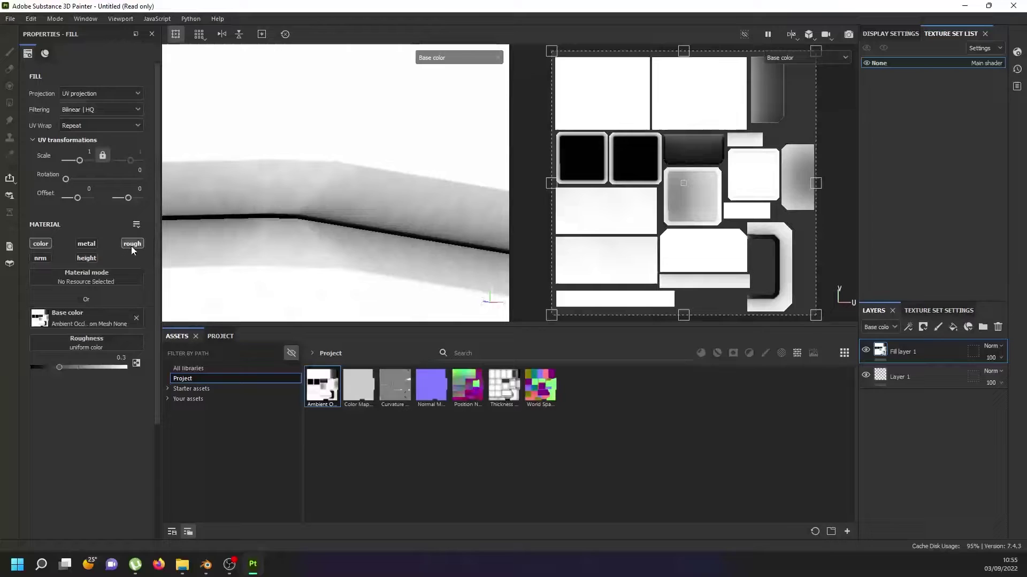
Step: Turn off the roughness channel on the fill layer
click(132, 245)
scroll(293, 227, down, 3)
scroll(293, 226, down, 3)
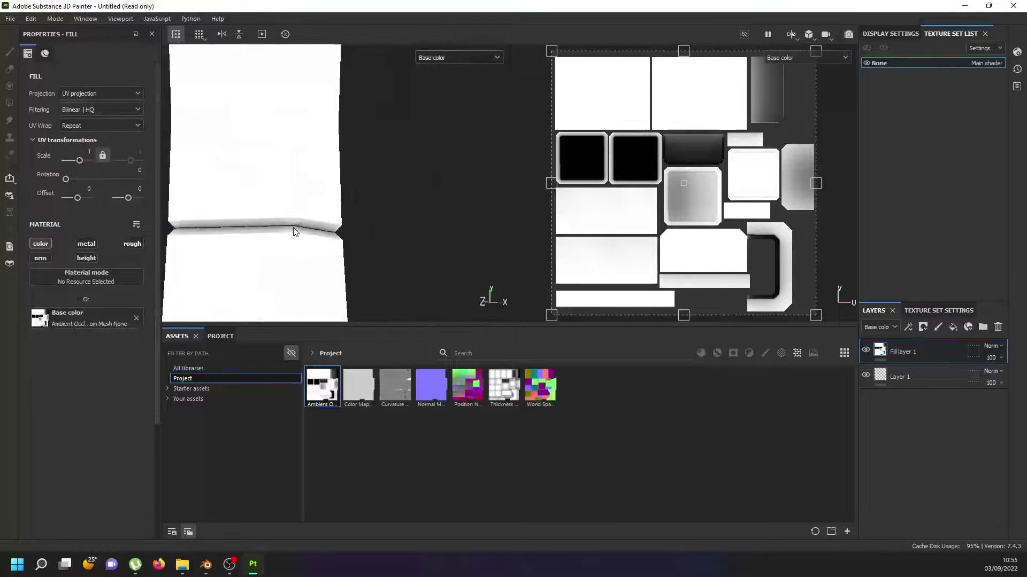
alt+drag(293, 227, 336, 205)
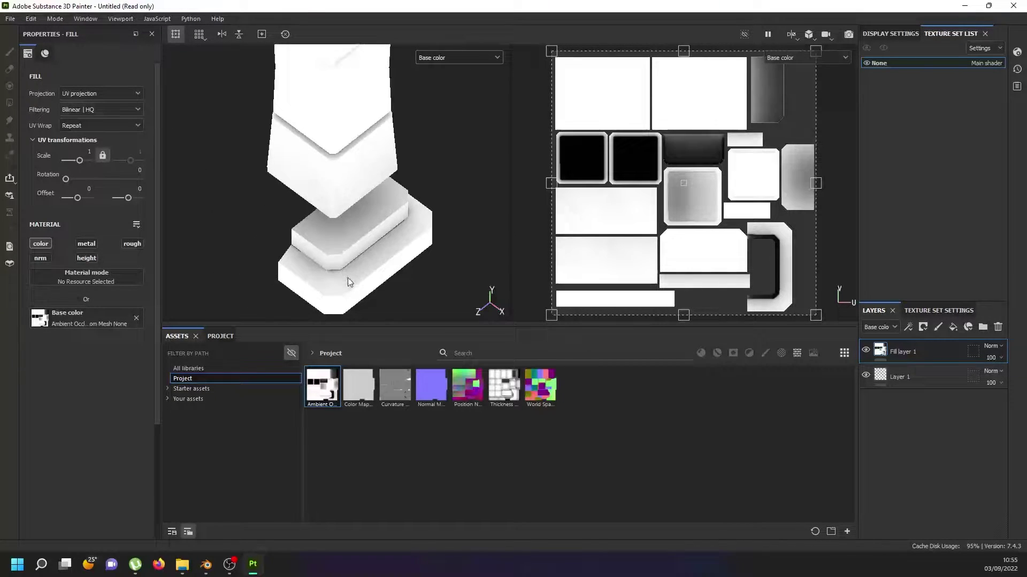
scroll(346, 275, up, 3)
scroll(344, 272, up, 5)
Step: Inspect the model's corner edges, chamfers and base, then show the Texture Set Settings
mouse_move(344, 259)
alt+mouse_down()
mouse_move(374, 190)
mouse_move(318, 213)
mouse_move(330, 149)
alt+mouse_up()
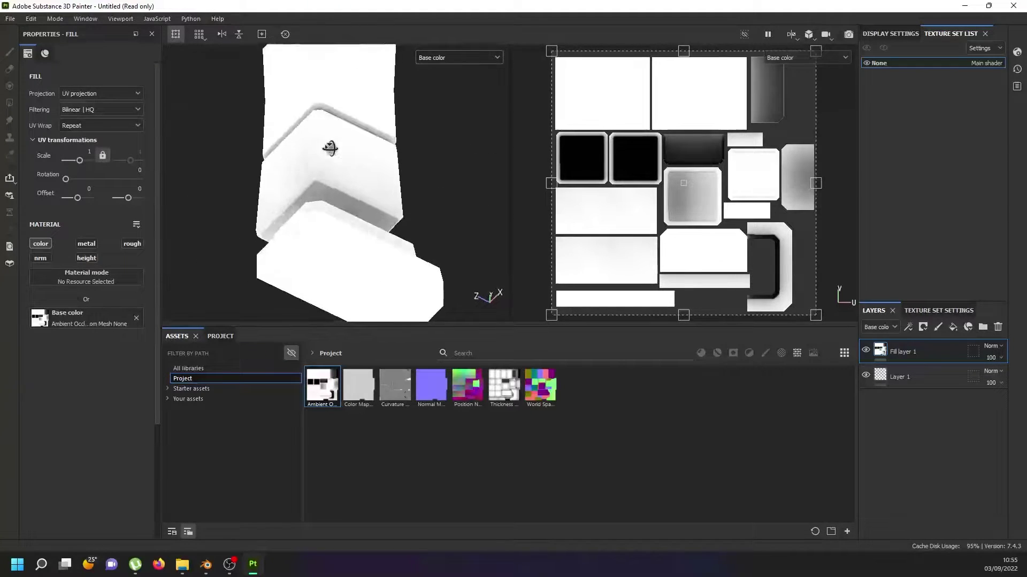
alt+middle_drag(330, 149, 319, 218)
scroll(316, 238, up, 3)
scroll(311, 158, up, 3)
alt+middle_drag(312, 159, 300, 264)
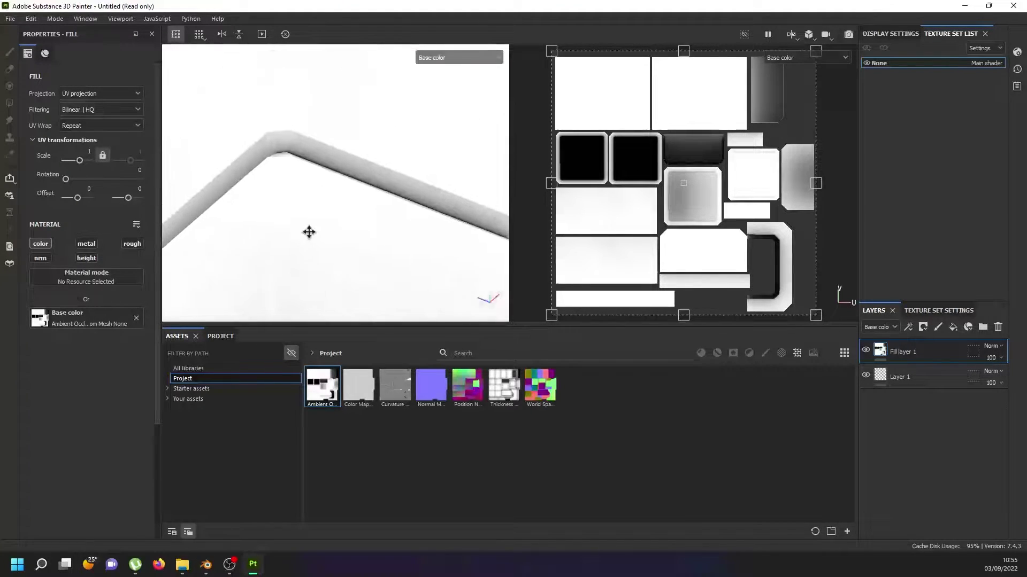
scroll(300, 264, down, 5)
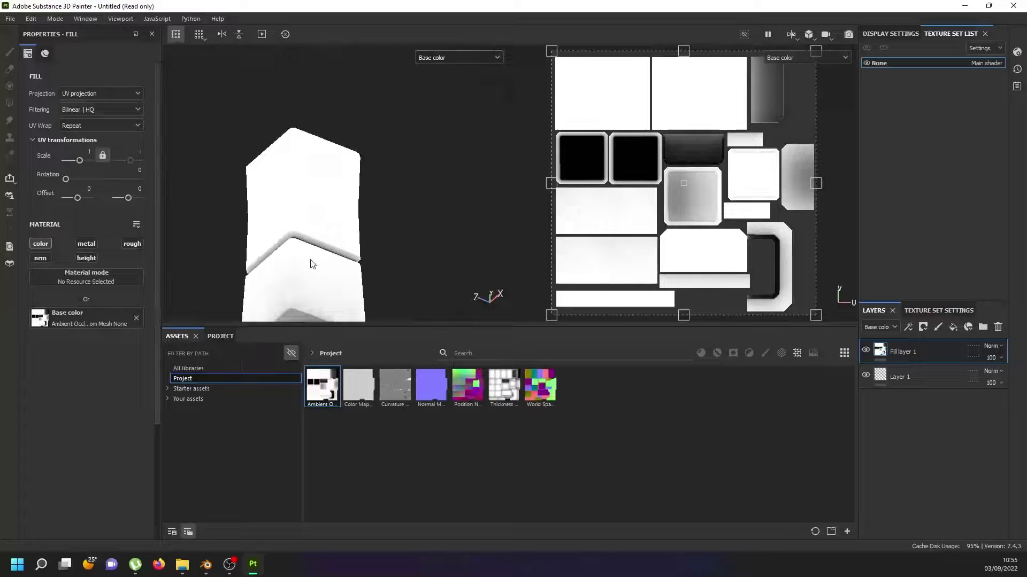
mouse_move(313, 265)
alt+mouse_down()
mouse_move(331, 246)
mouse_move(335, 304)
mouse_move(334, 276)
alt+mouse_up()
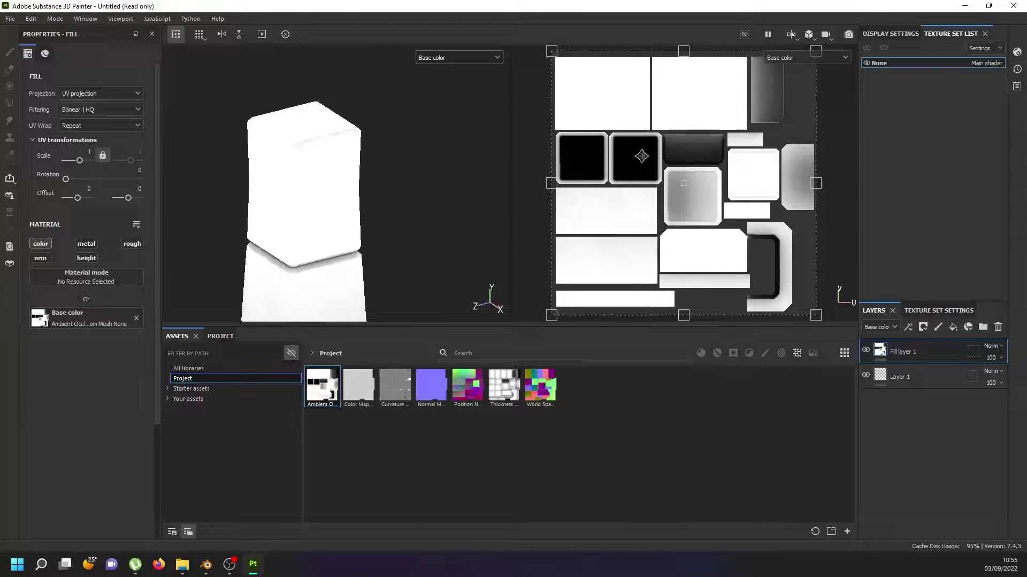
scroll(270, 143, up, 3)
scroll(251, 146, up, 2)
scroll(339, 151, down, 2)
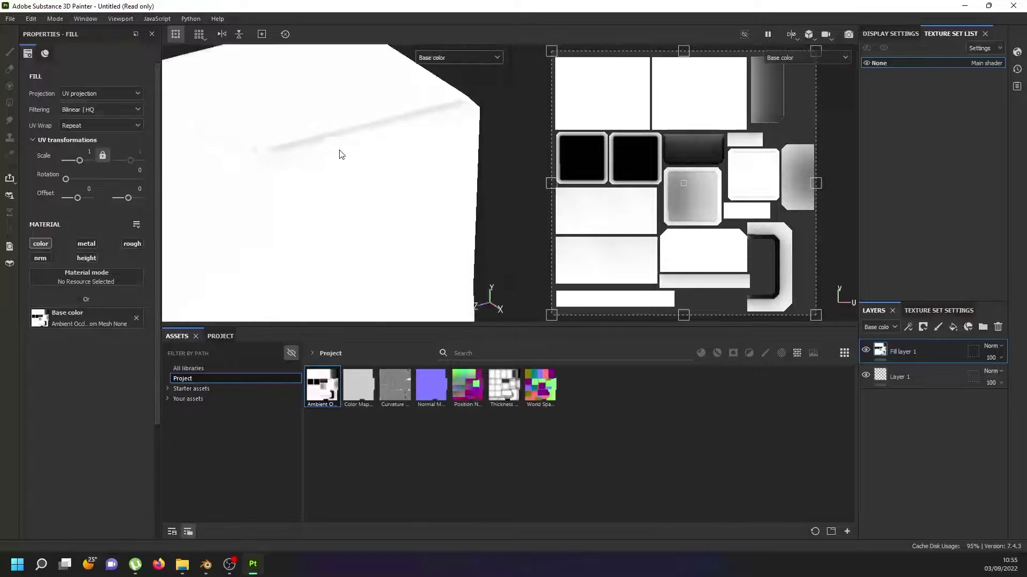
scroll(348, 167, down, 2)
scroll(348, 166, down, 1)
mouse_move(362, 193)
alt+mouse_down()
mouse_move(374, 218)
mouse_move(394, 122)
alt+mouse_up()
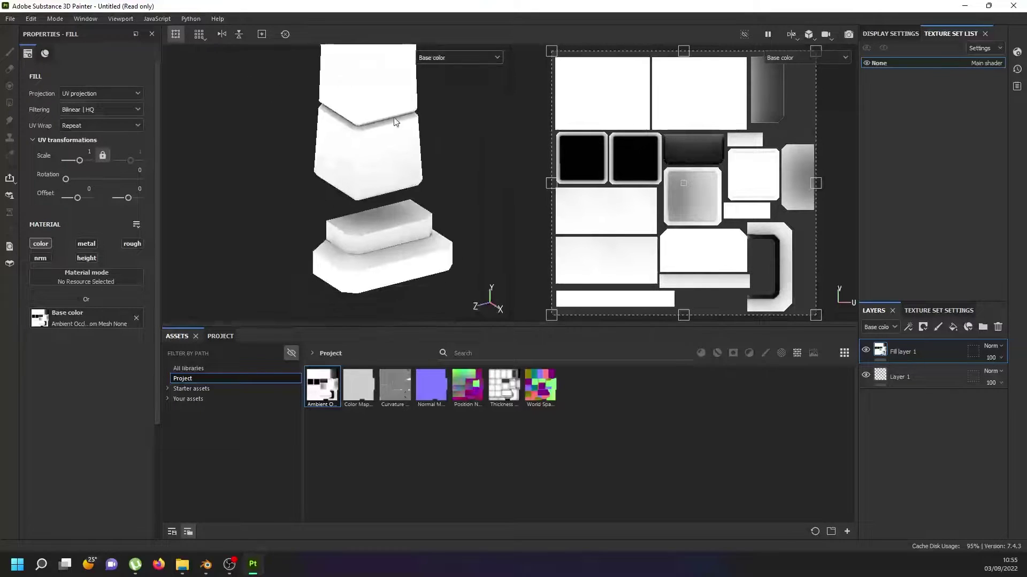
click(946, 310)
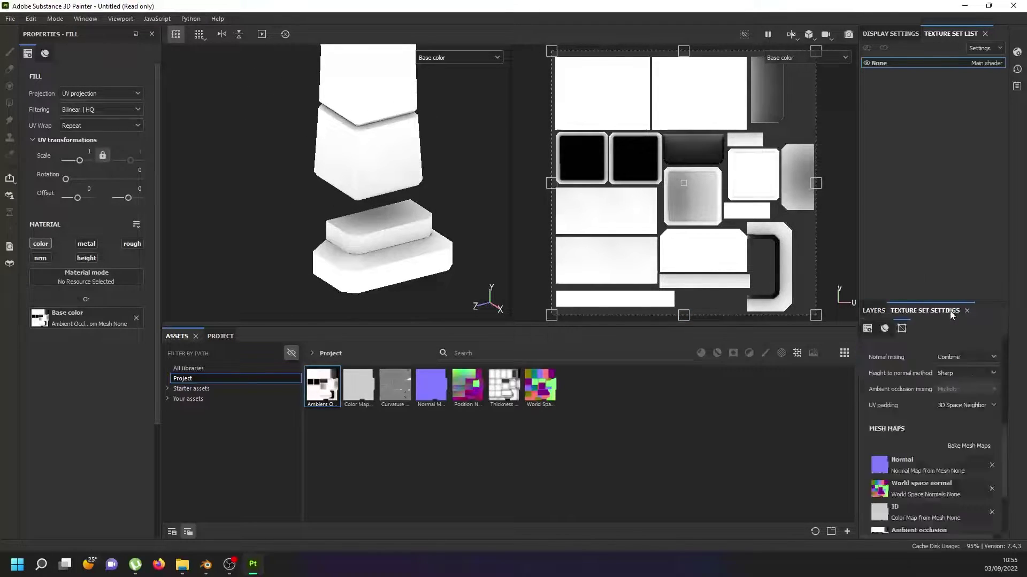
Step: Bake the mesh maps with Match set to By Mesh Name and dismiss the report
click(975, 446)
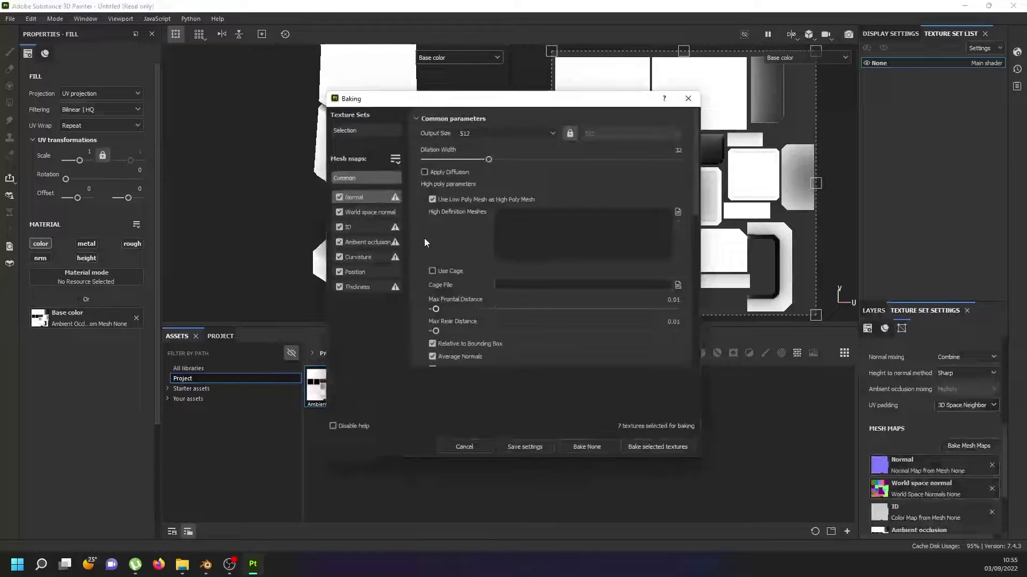
scroll(519, 295, down, 3)
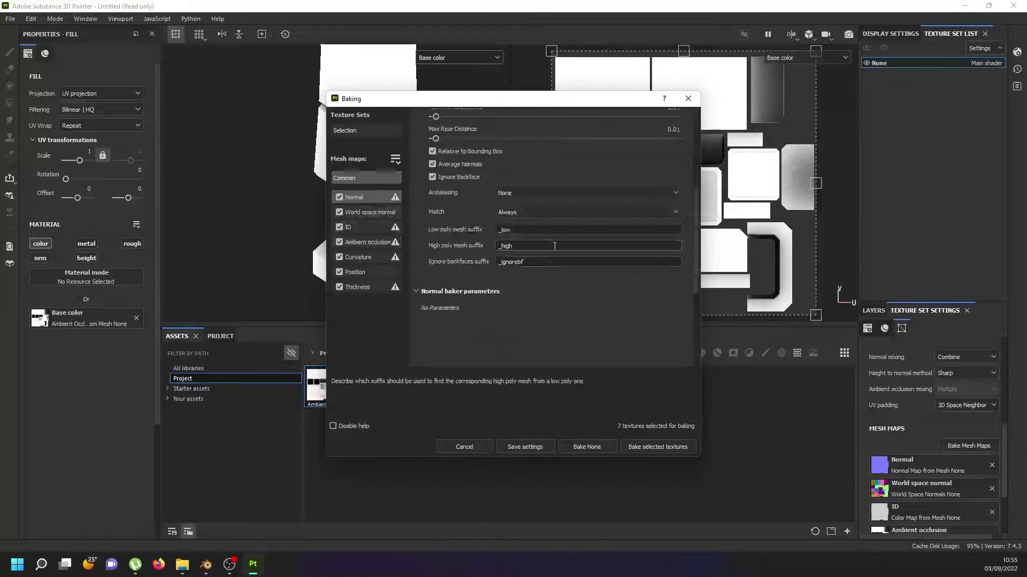
click(553, 212)
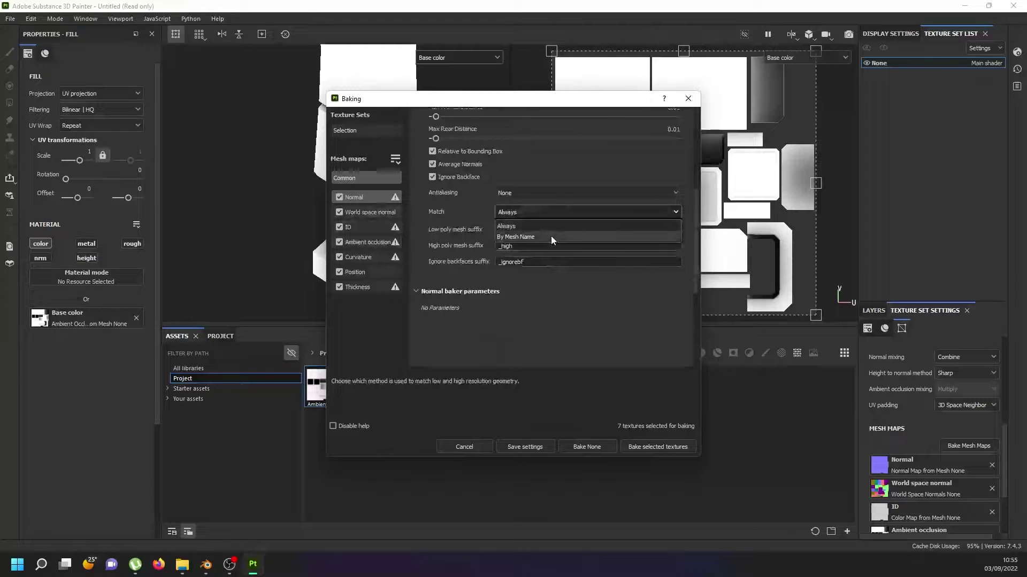
click(550, 236)
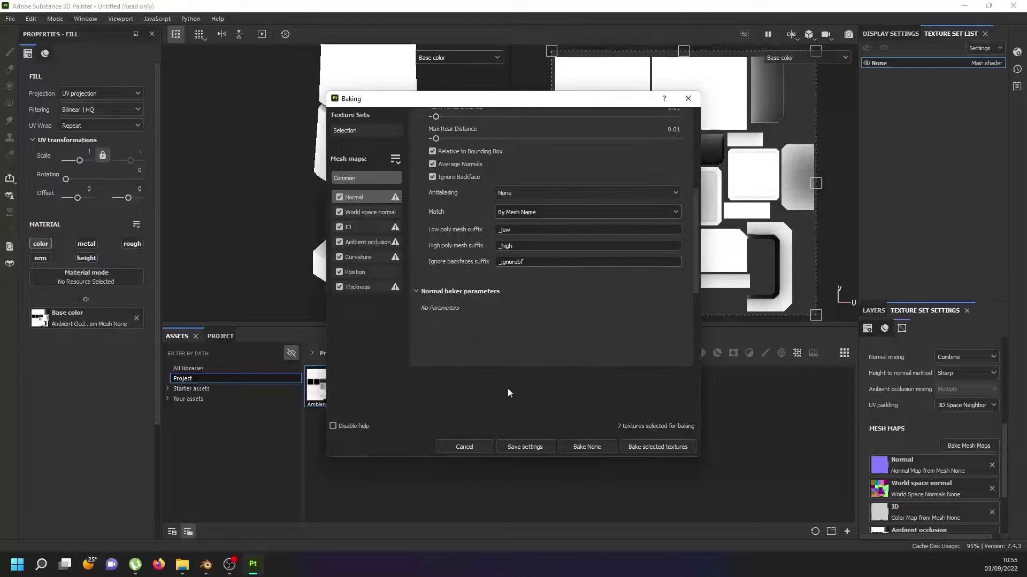
click(572, 447)
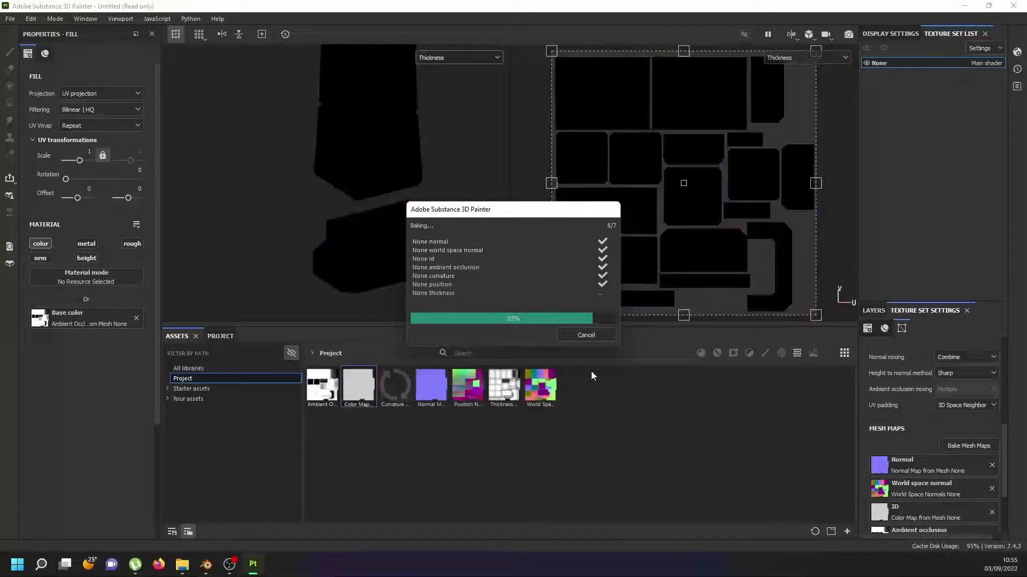
click(586, 335)
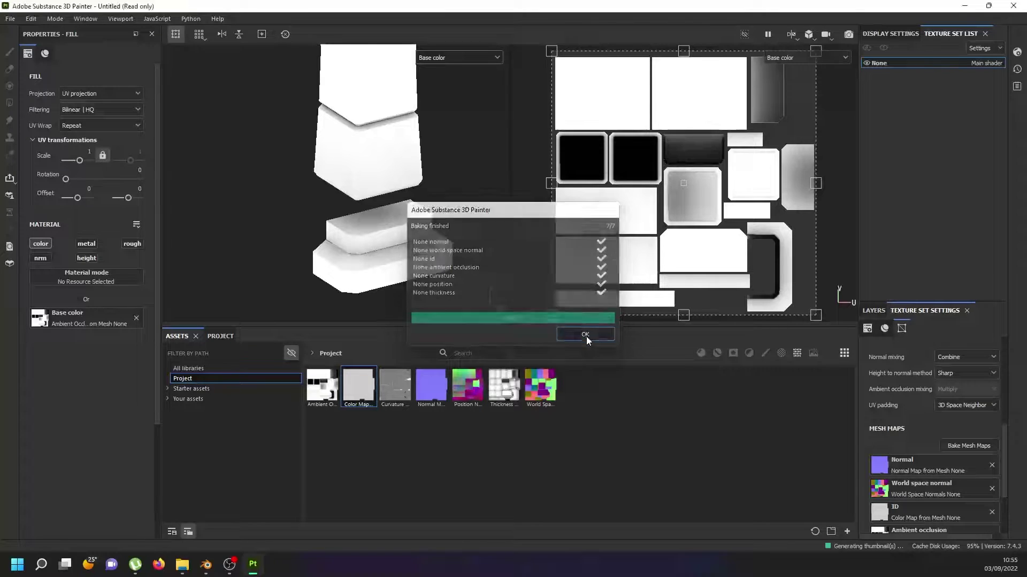
alt+drag(381, 169, 386, 246)
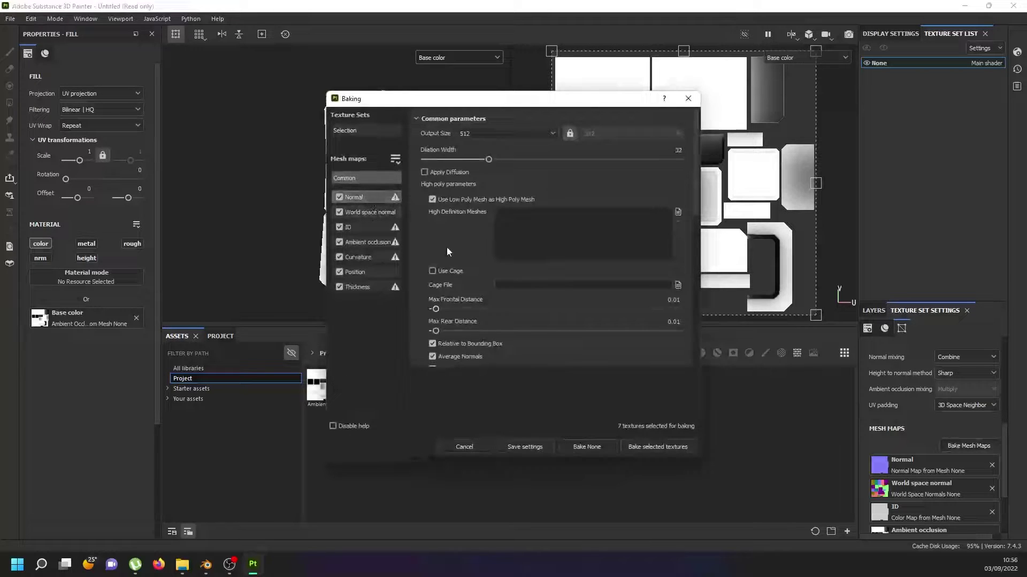
Step: Set the Ambient occlusion baker's Self Occlusion to Only Same Mesh Name
scroll(489, 288, down, 5)
scroll(488, 287, down, 3)
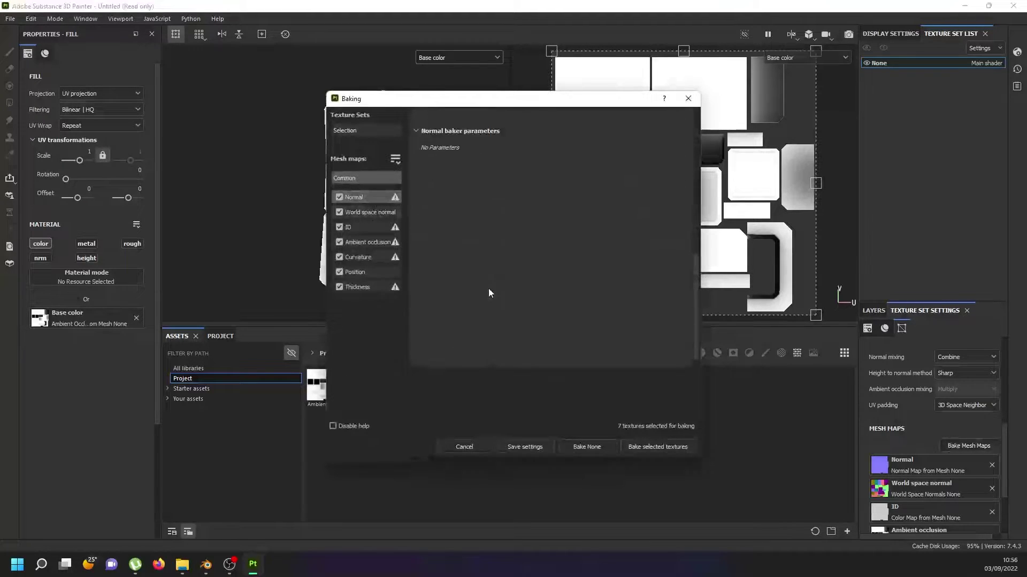
click(370, 212)
click(363, 227)
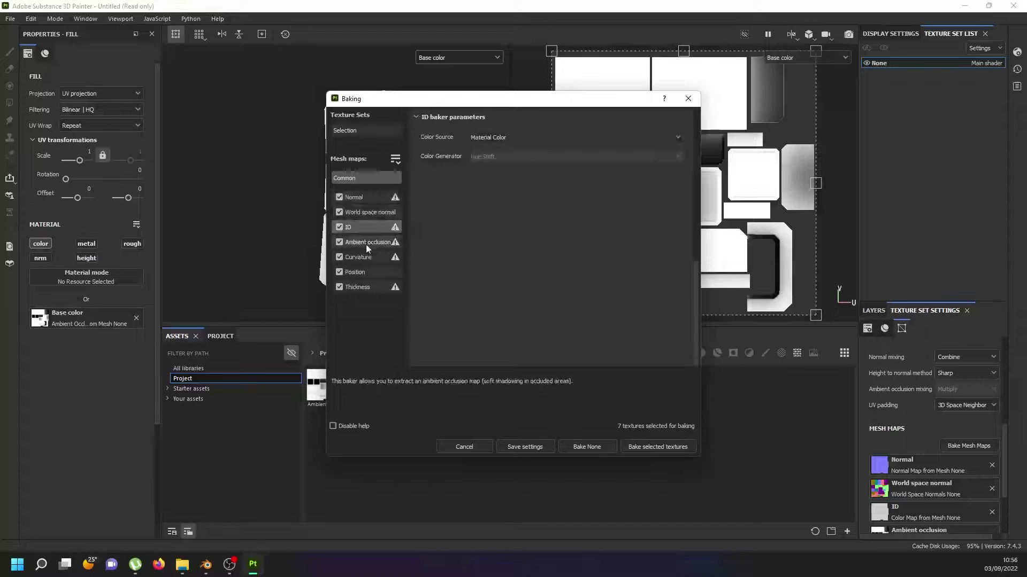
click(365, 244)
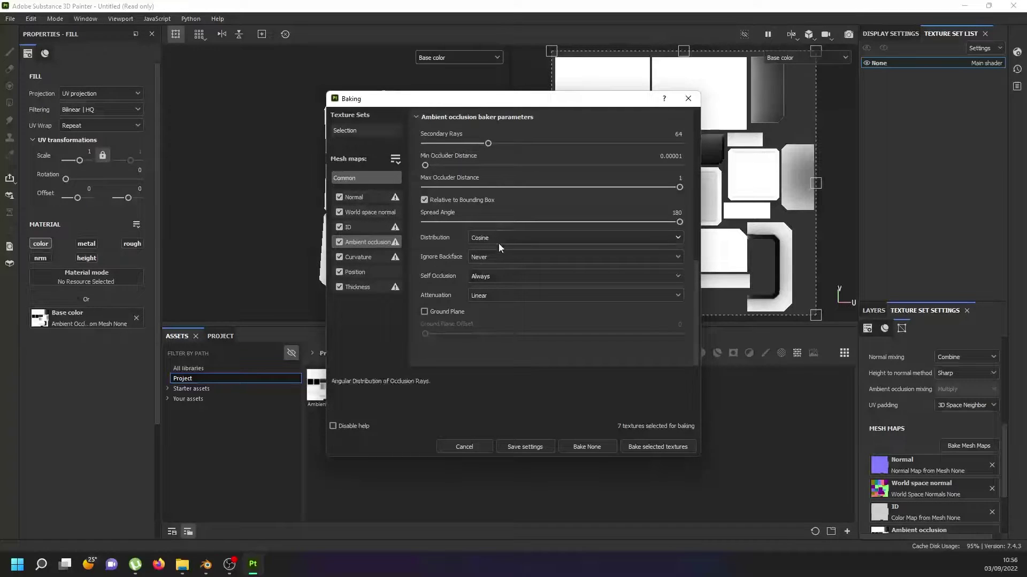
scroll(497, 246, up, 1)
click(495, 306)
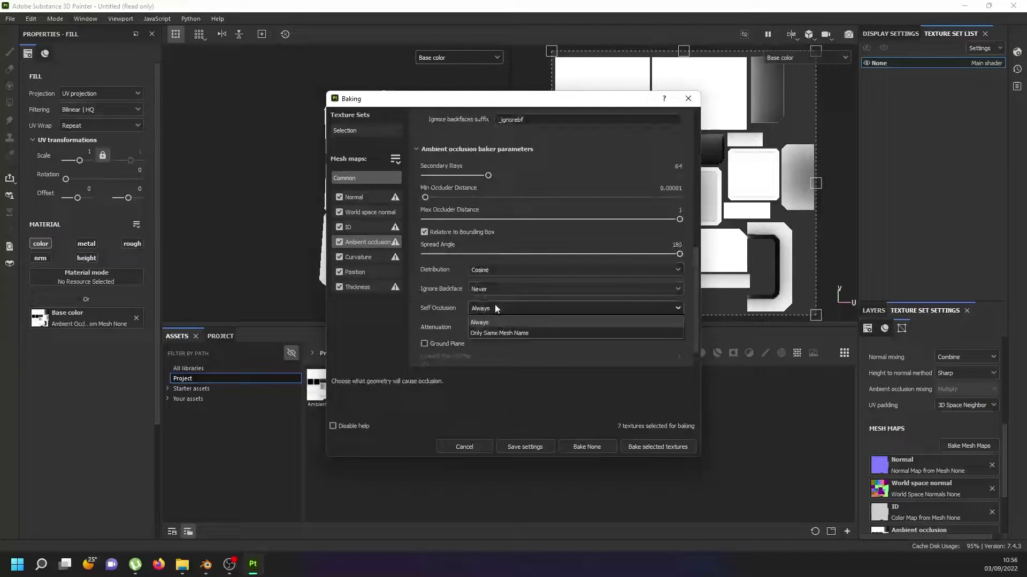
click(498, 336)
Step: Set Curvature Self Intersection and Thickness Self Occlusion to Only Same Mesh Name, then rebake
click(376, 259)
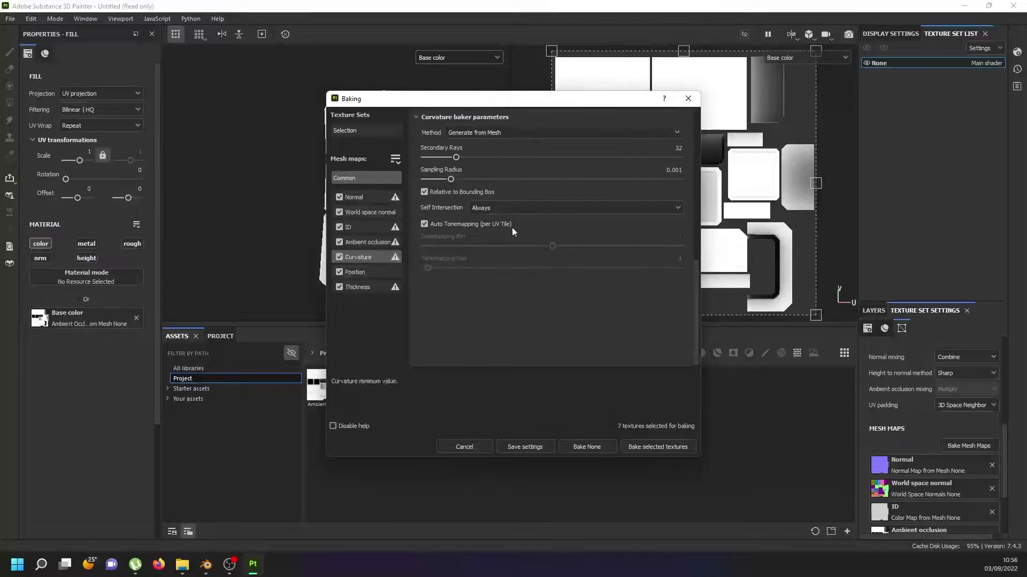
click(505, 209)
click(501, 232)
click(376, 271)
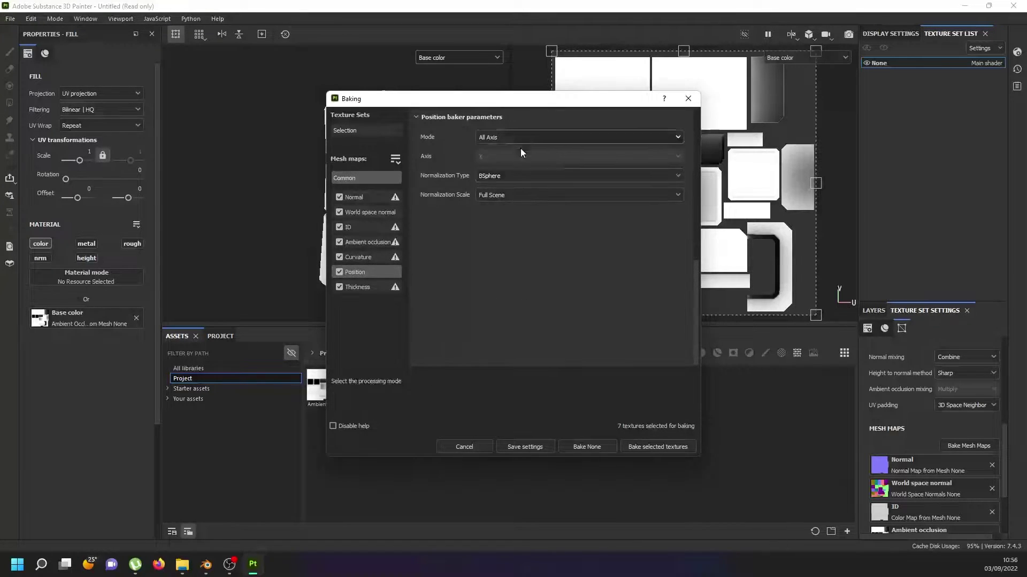
click(357, 286)
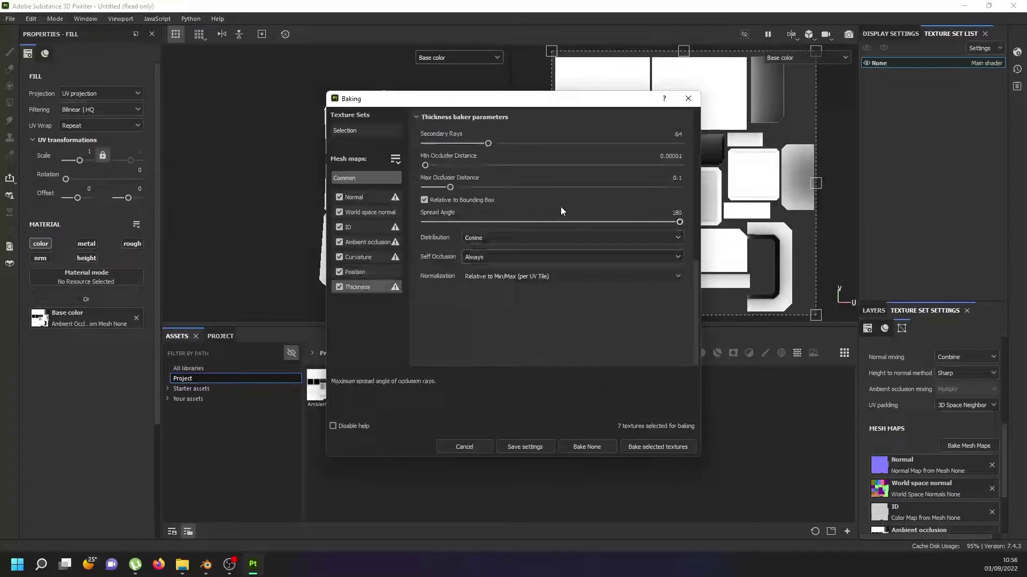
click(535, 258)
click(534, 281)
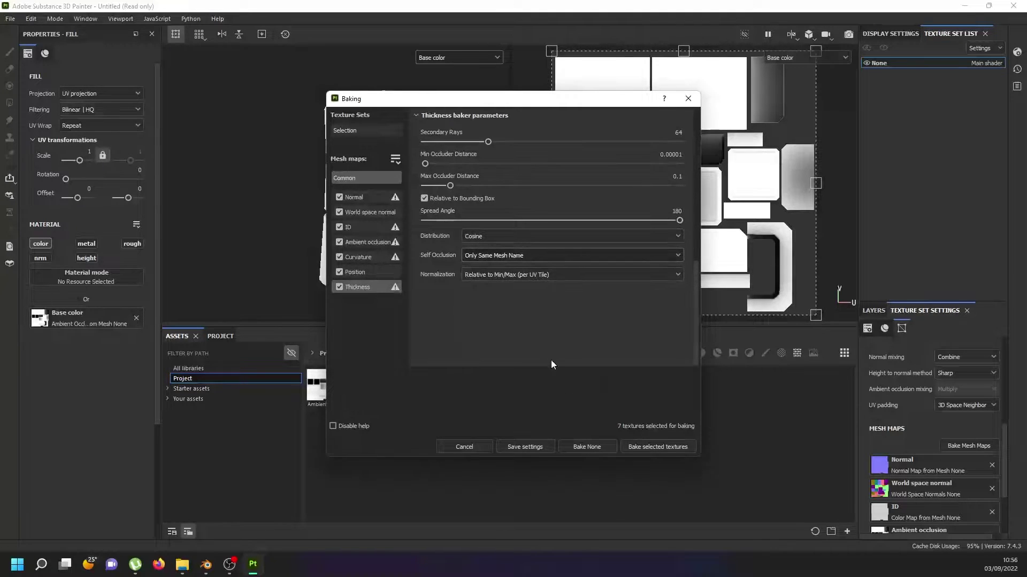
click(577, 447)
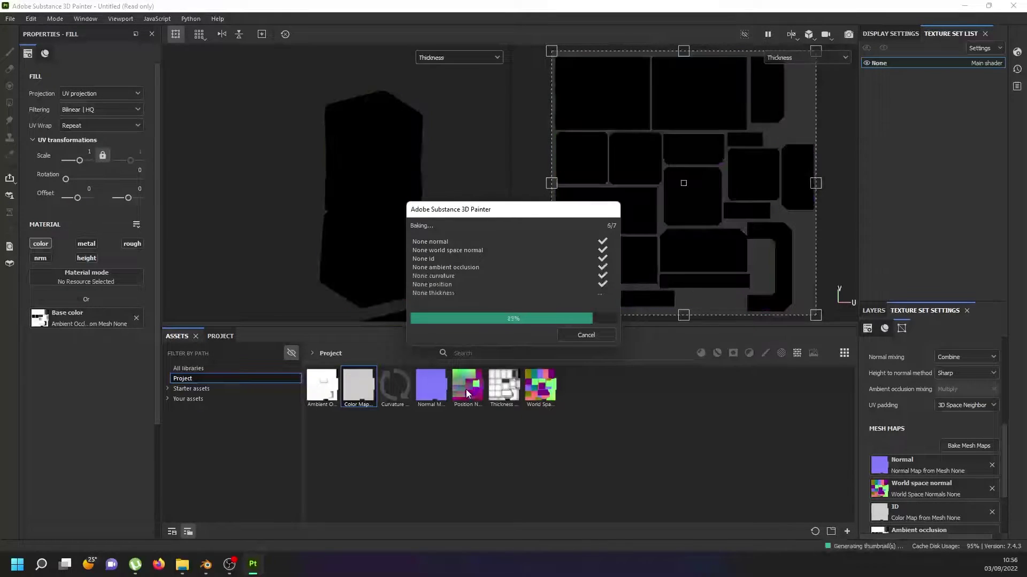
Step: Dismiss the bake report and inspect the rebaked ambient occlusion on the separate pieces
click(586, 335)
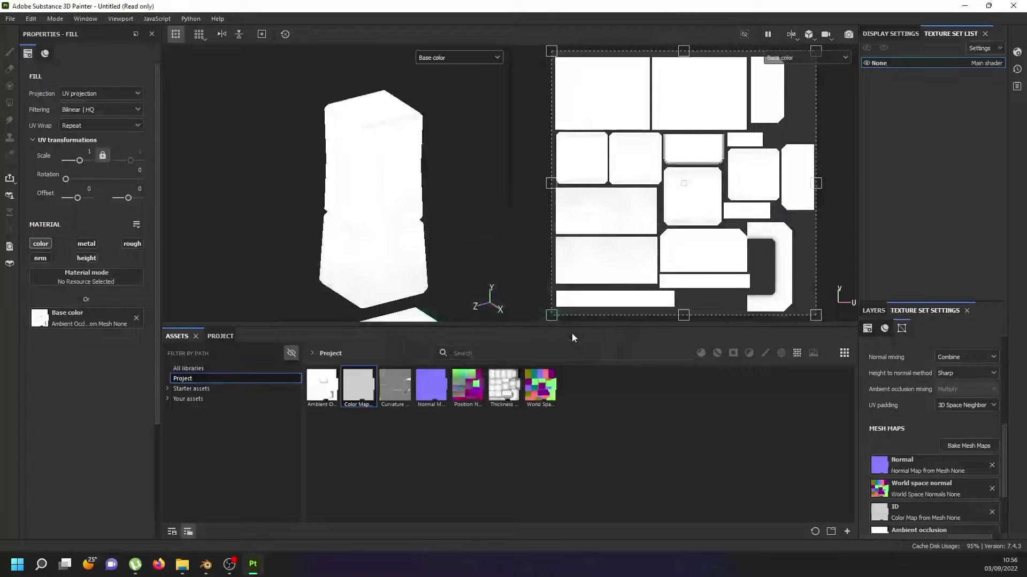
mouse_move(418, 210)
alt+mouse_down()
mouse_move(367, 149)
mouse_move(455, 188)
mouse_move(470, 144)
mouse_move(362, 225)
mouse_move(369, 220)
mouse_move(344, 207)
mouse_move(383, 177)
mouse_move(358, 186)
mouse_move(383, 201)
mouse_move(415, 191)
mouse_move(419, 211)
mouse_move(429, 193)
mouse_move(419, 211)
alt+mouse_up()
scroll(355, 232, up, 5)
scroll(373, 217, up, 2)
scroll(404, 200, up, 2)
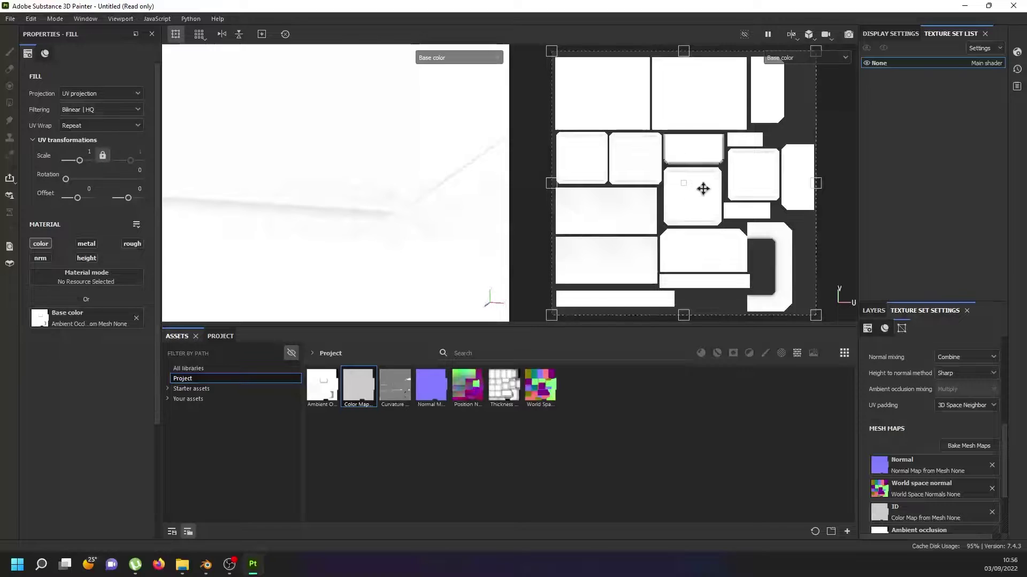
scroll(421, 201, down, 2)
scroll(422, 199, down, 3)
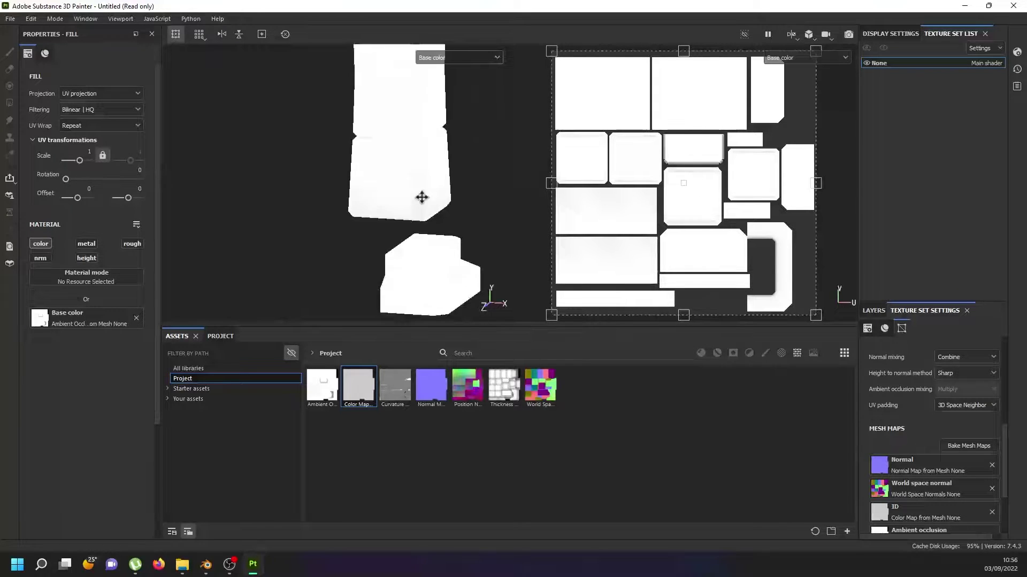
alt+middle_drag(422, 197, 415, 172)
scroll(415, 177, up, 3)
scroll(420, 211, up, 2)
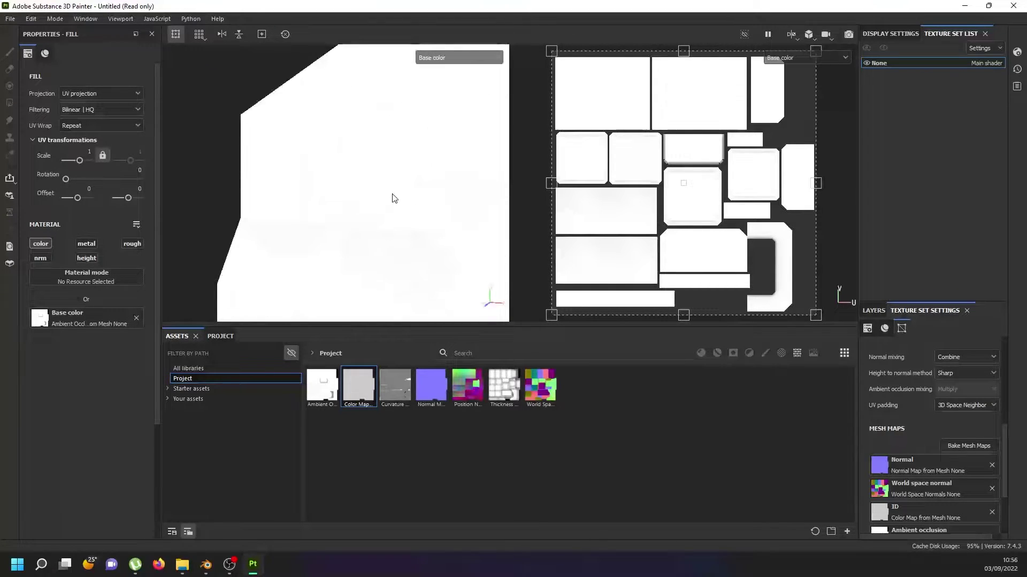
mouse_move(392, 198)
alt+mouse_down()
mouse_move(294, 211)
mouse_move(348, 220)
mouse_move(366, 270)
mouse_move(376, 187)
alt+mouse_up()
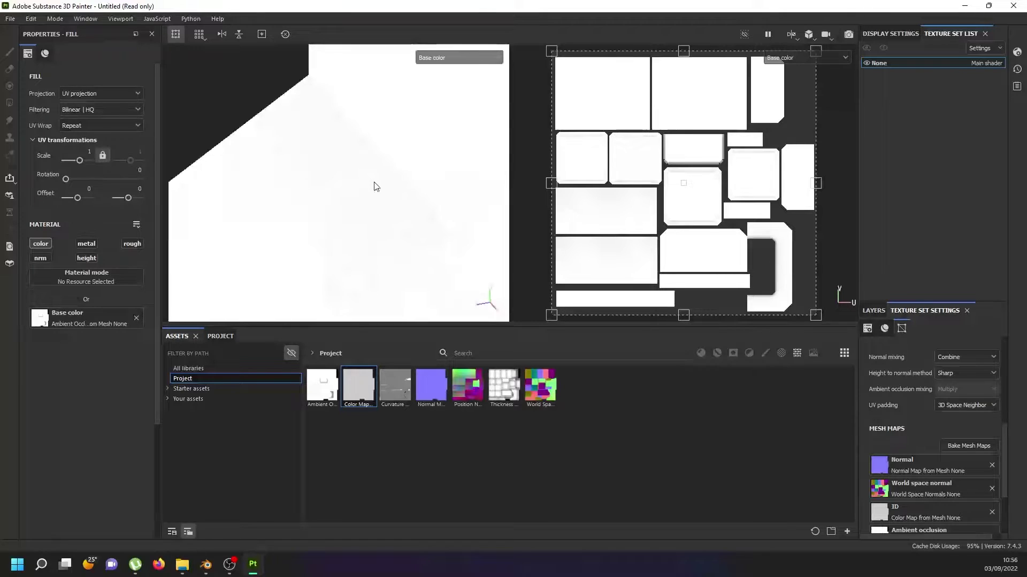
scroll(348, 217, down, 2)
mouse_move(349, 218)
alt+mouse_down()
mouse_move(359, 222)
mouse_move(316, 213)
mouse_move(321, 225)
mouse_move(357, 165)
mouse_move(421, 244)
alt+mouse_up()
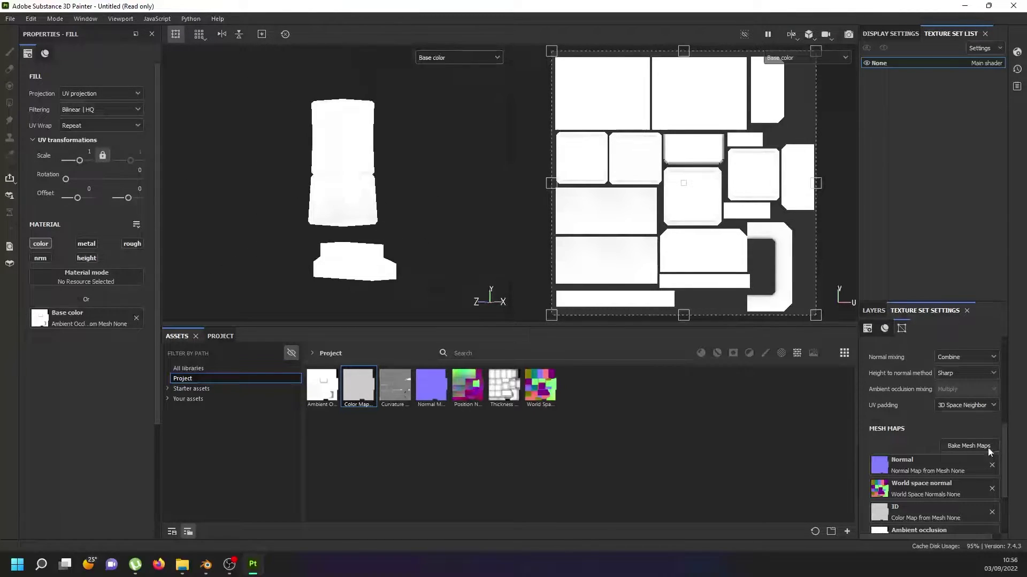
Step: Load ColumnasHigh as the high-poly mesh instead of the low-poly mesh
click(961, 446)
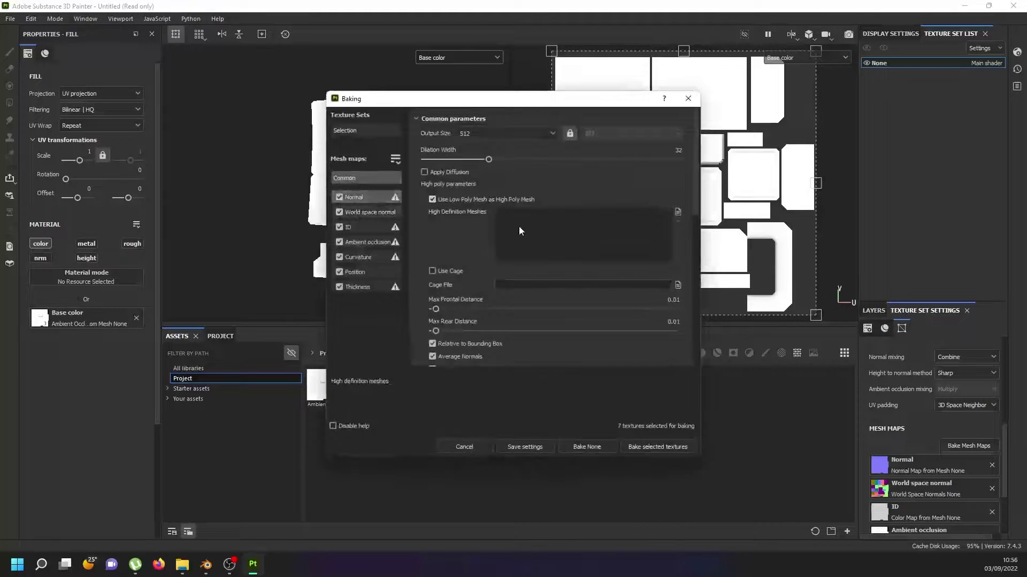
click(455, 200)
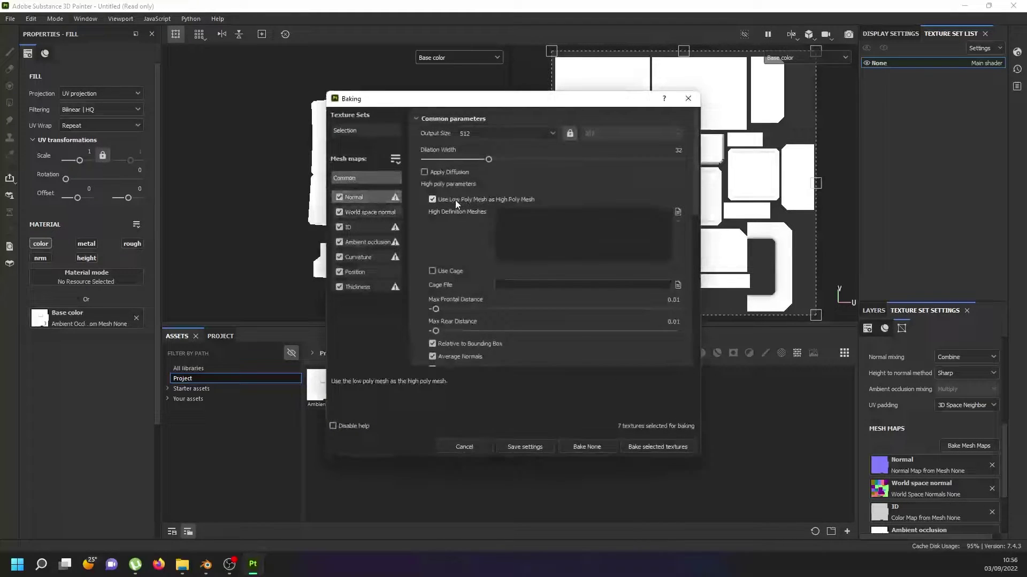
click(678, 211)
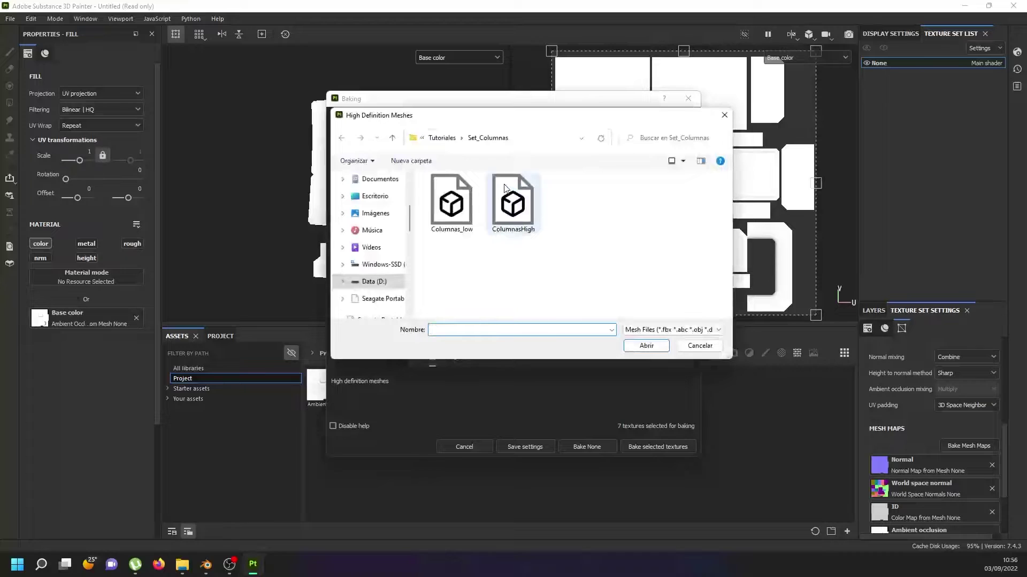
double_click(506, 188)
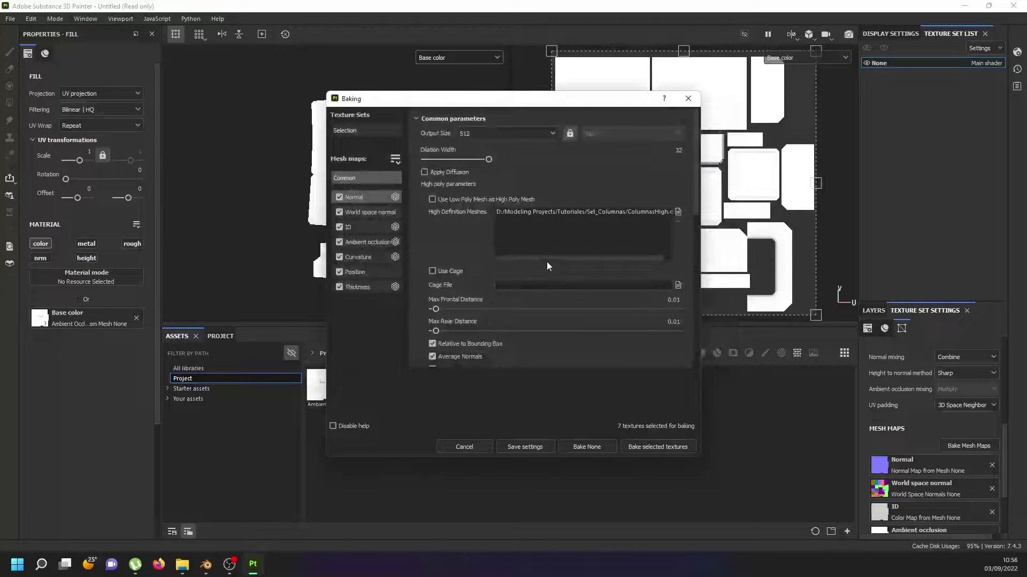
Step: Set Antialiasing to Subsampling 4x4 and review the World space normal, ID and AO baker settings
scroll(544, 259, down, 3)
scroll(539, 259, down, 3)
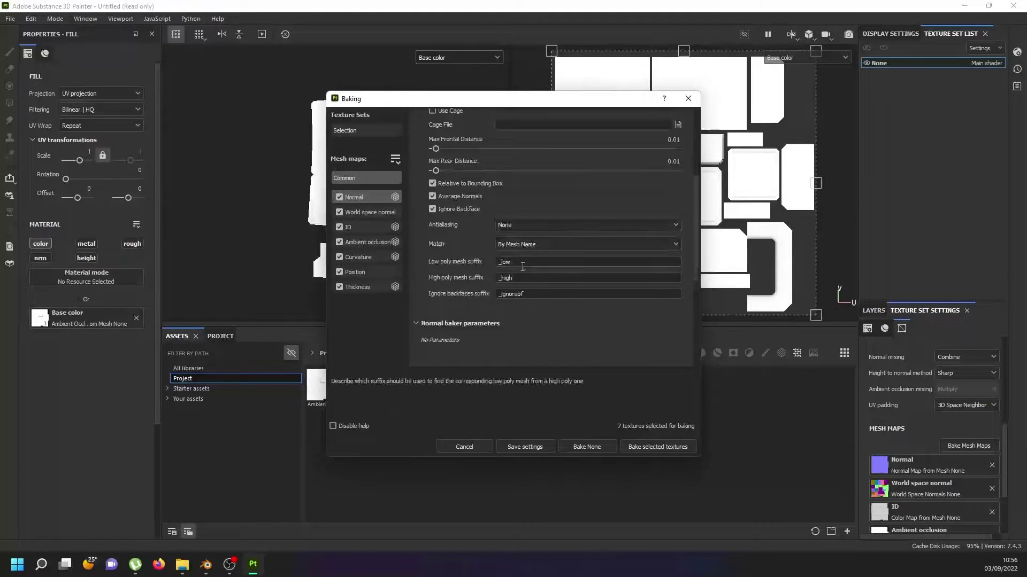
click(528, 224)
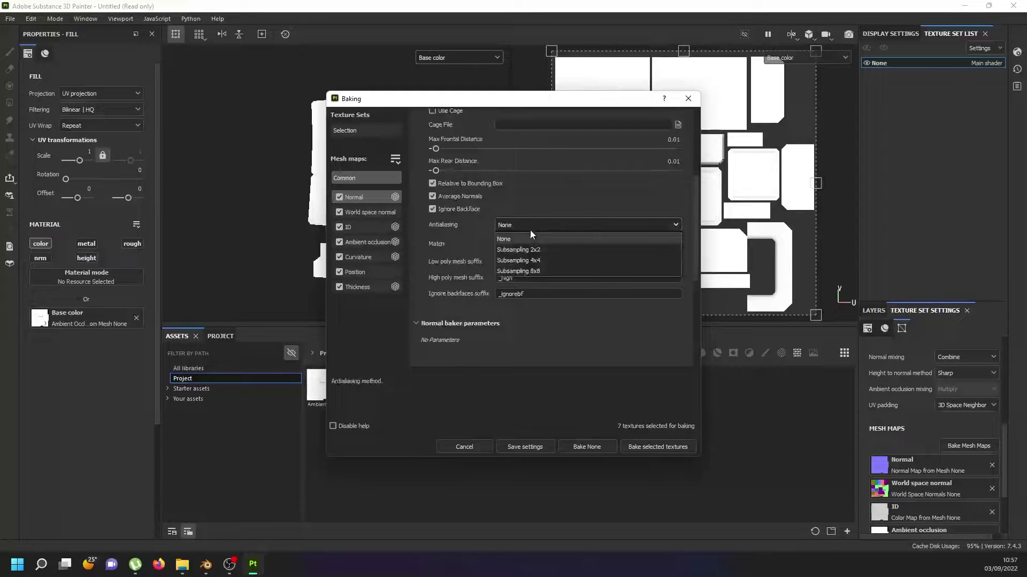
click(534, 260)
scroll(441, 245, down, 2)
scroll(442, 245, down, 5)
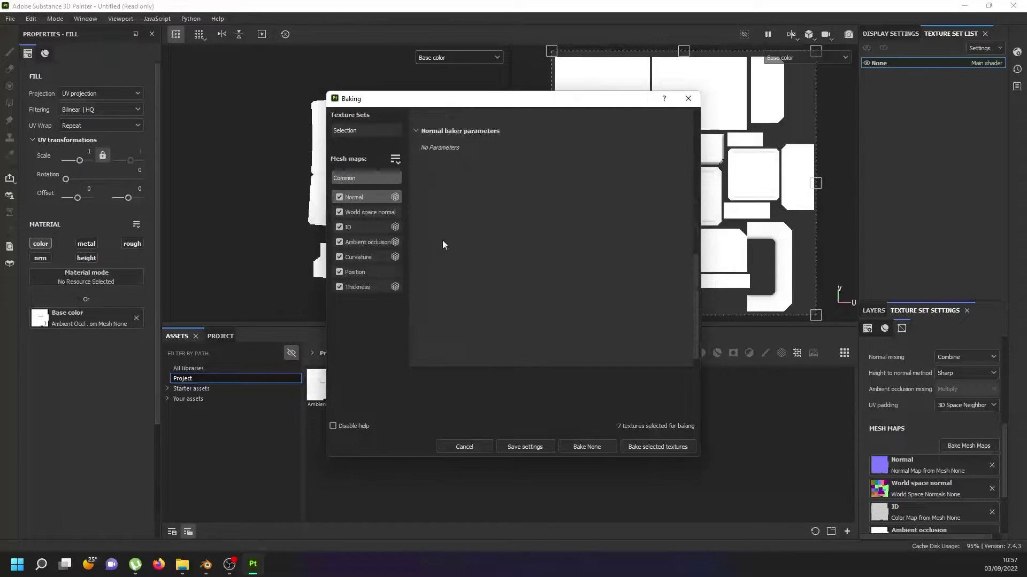
click(358, 214)
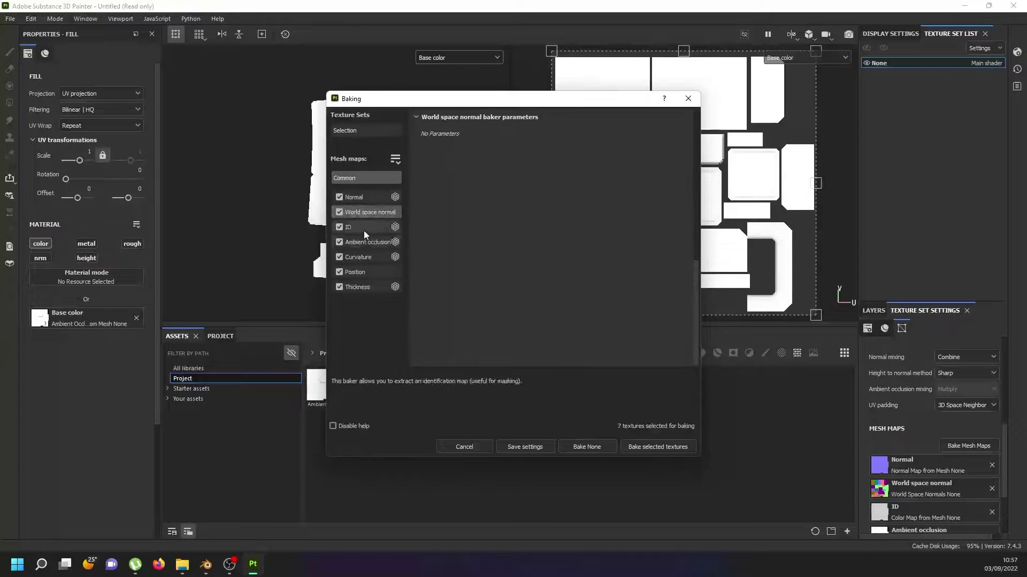
click(364, 229)
click(367, 243)
mouse_move(367, 242)
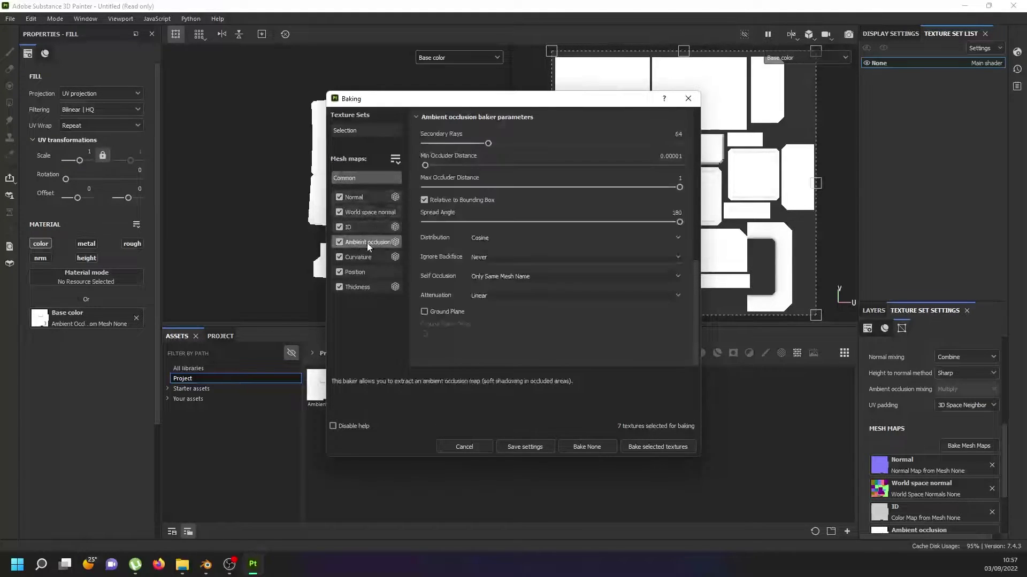
Step: Set Secondary Rays to 256 for the Ambient occlusion and Curvature bakers
scroll(474, 232, up, 1)
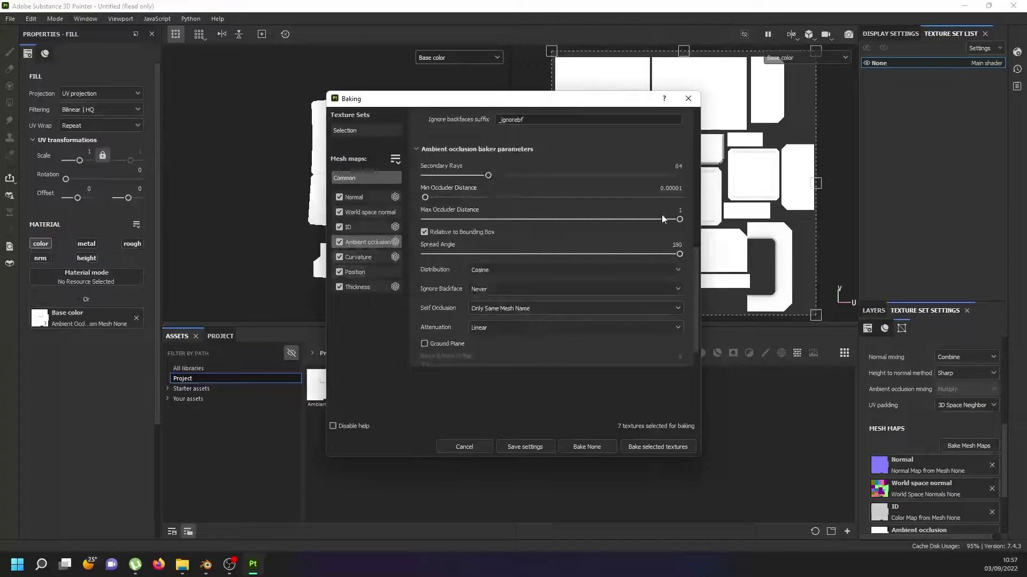
mouse_move(678, 165)
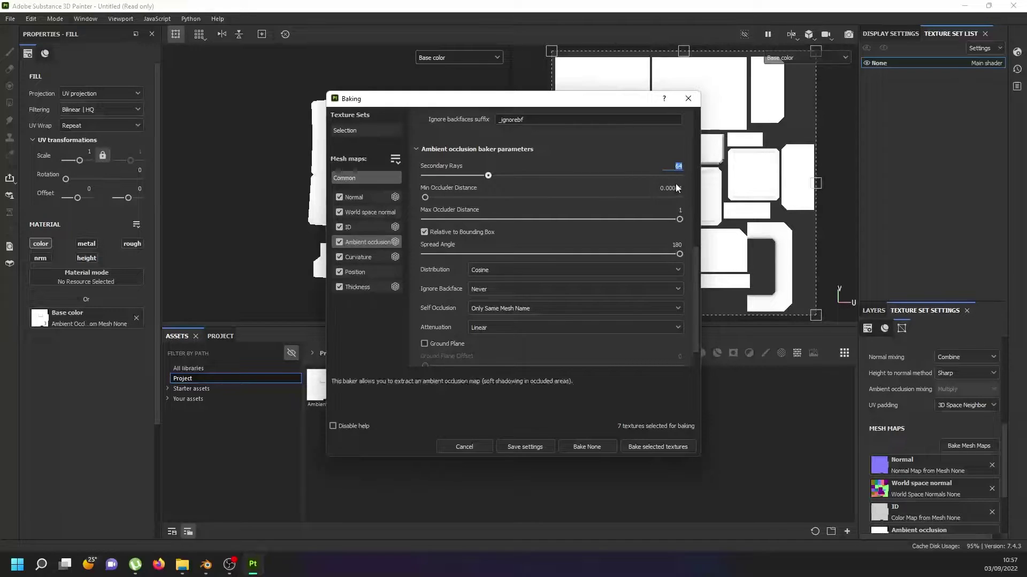
text(256)
key(Return)
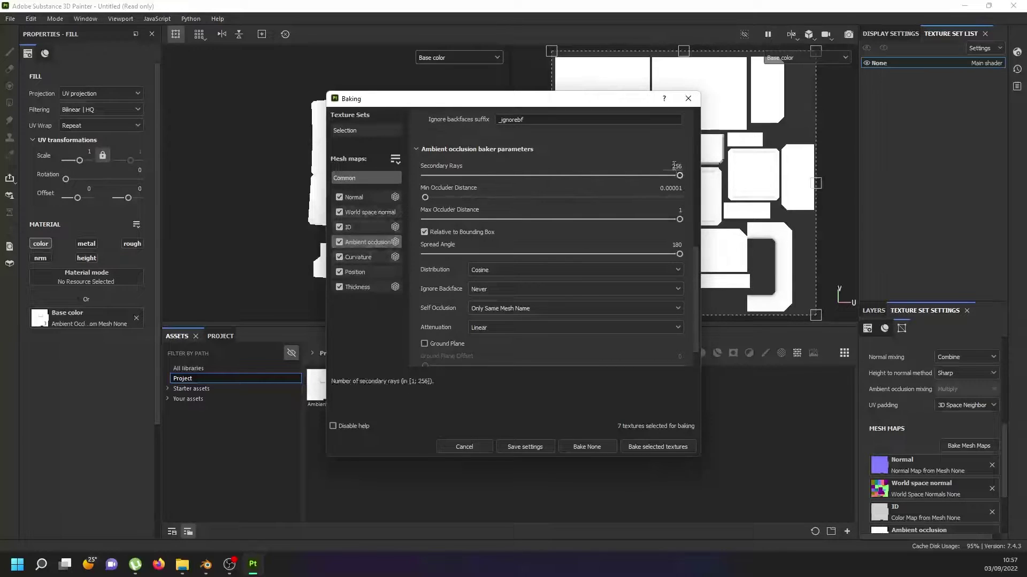
click(376, 257)
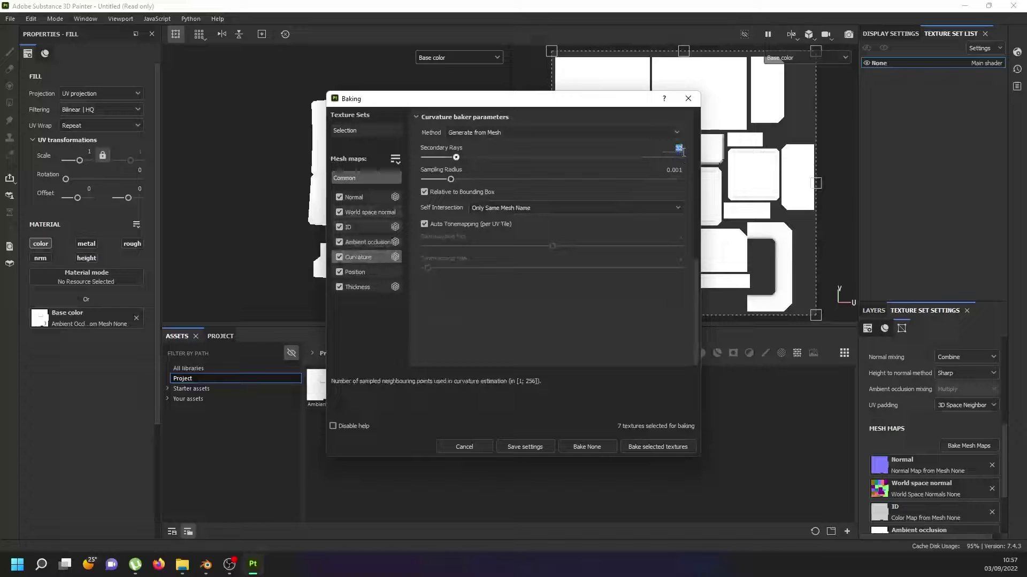
text(256)
key(Return)
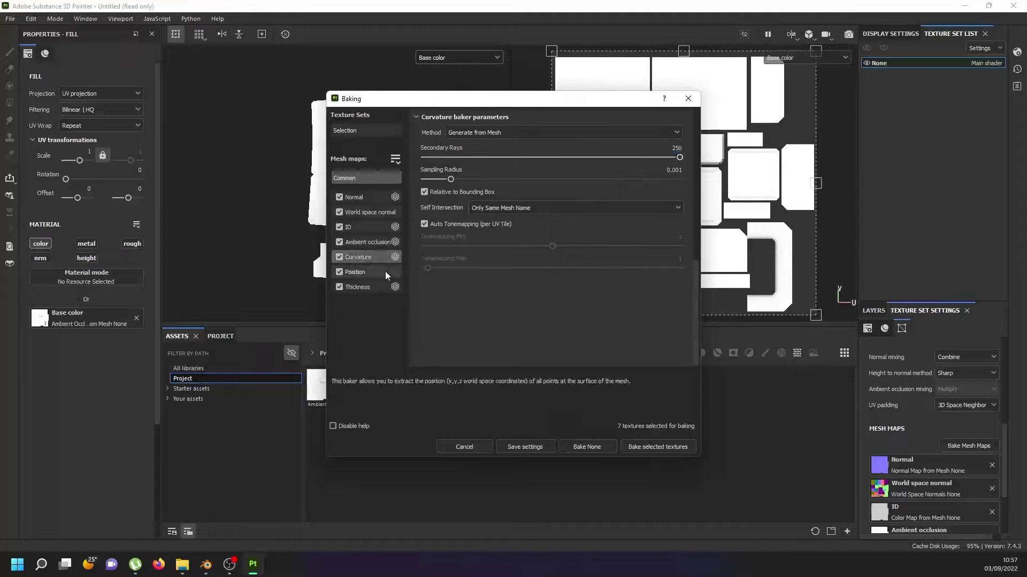
Step: Set Thickness Secondary Rays to 256 and start baking the seven mesh maps
click(377, 286)
double_click(678, 134)
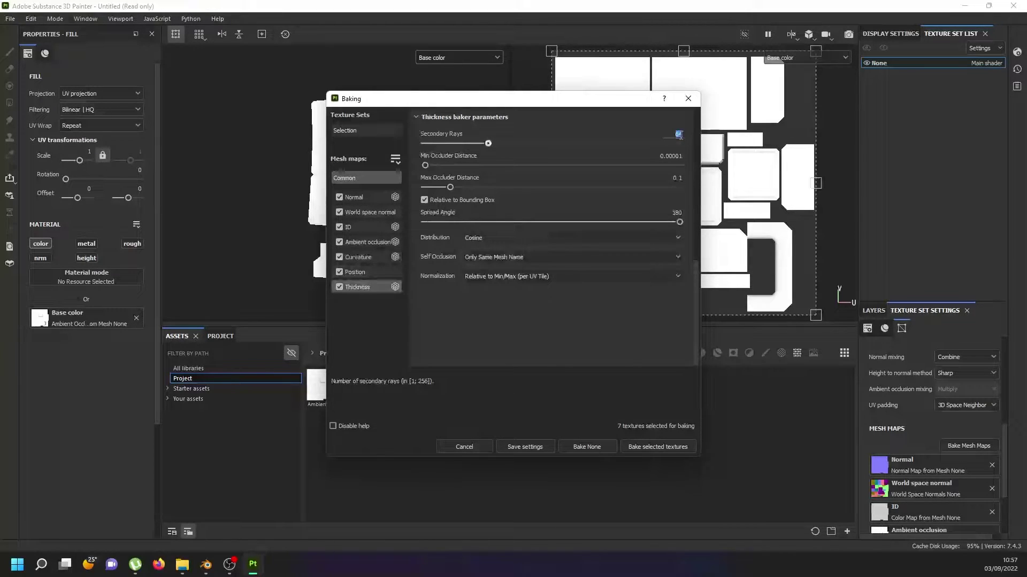
text(256)
key(Return)
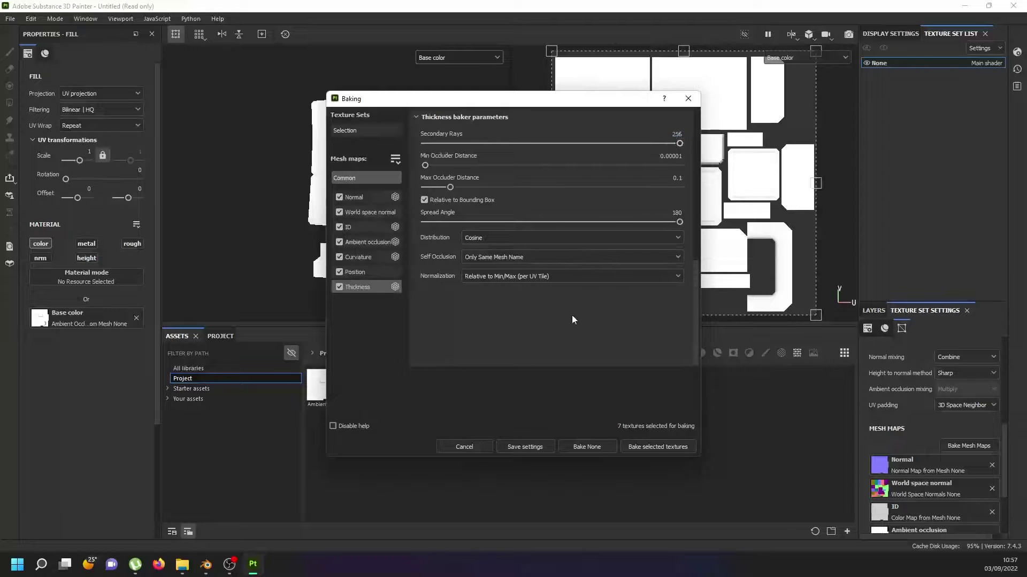
scroll(471, 278, up, 2)
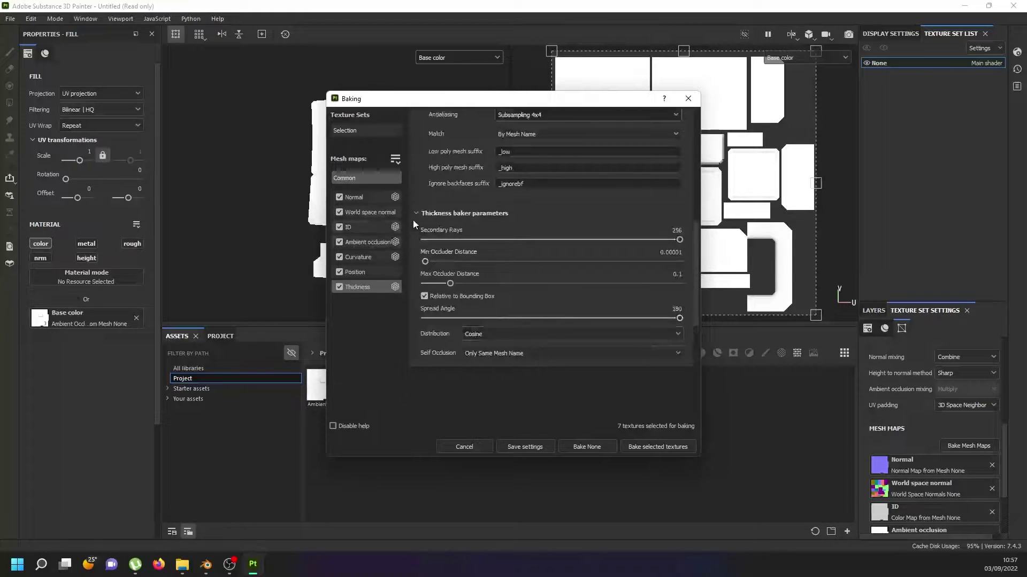
scroll(428, 222, up, 3)
scroll(441, 226, up, 2)
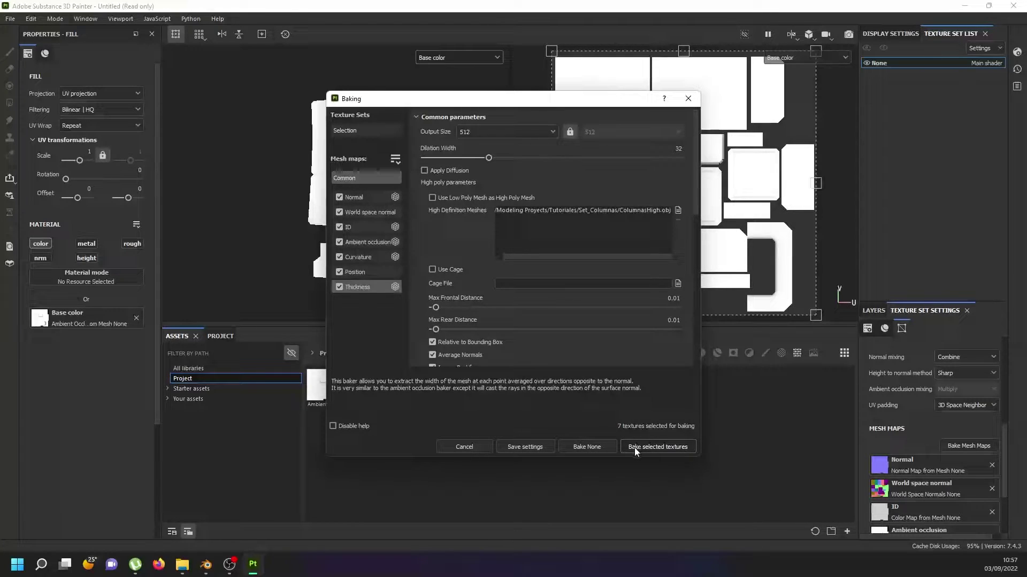
click(591, 452)
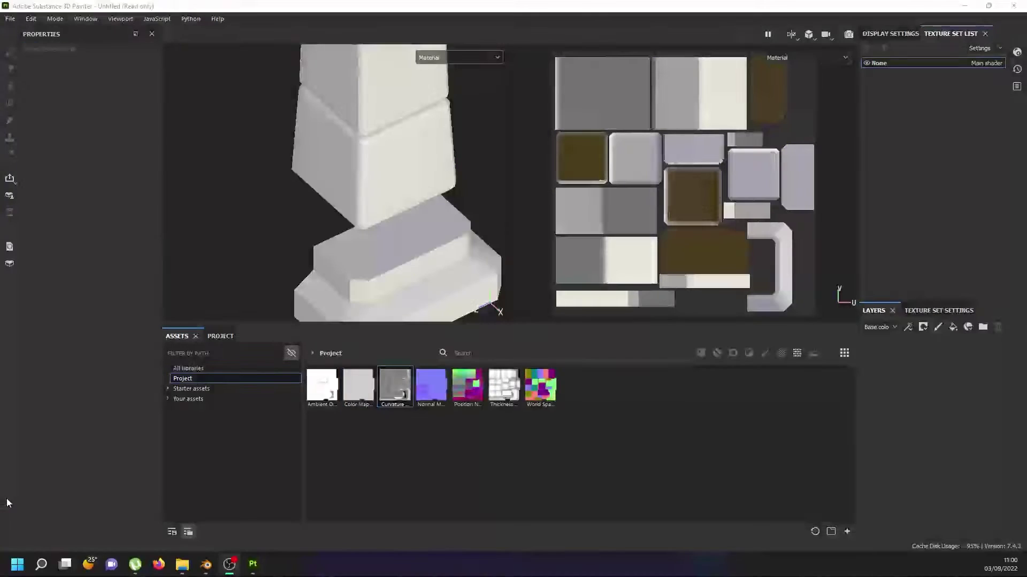
Step: Orbit and zoom to inspect the high-poly bake's softly rounded block edges
alt+drag(395, 242, 377, 223)
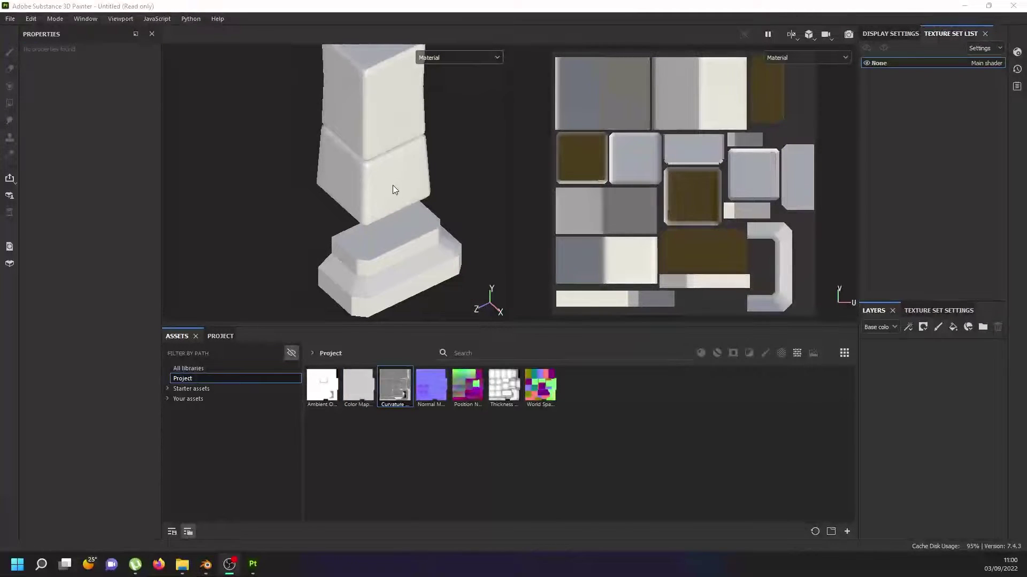
scroll(361, 135, down, 2)
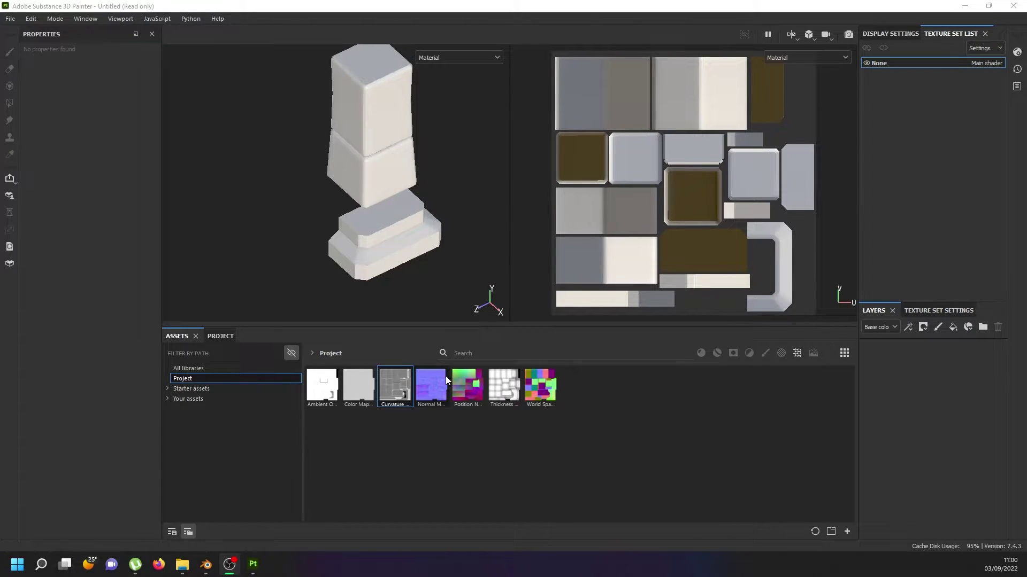
Step: Add a fill layer using the baked Normal map as its base colour
click(952, 331)
drag(431, 386, 95, 319)
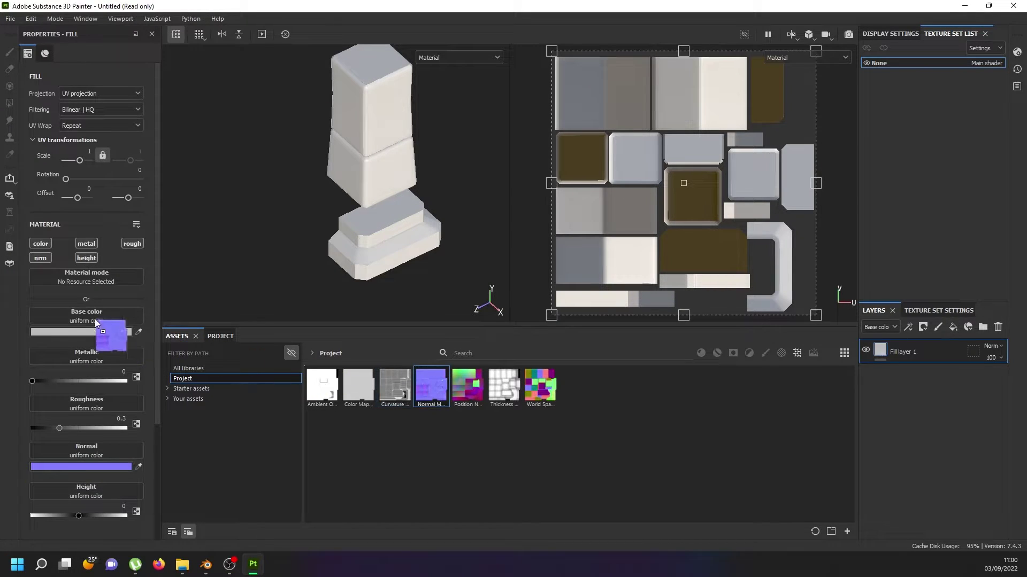
drag(439, 395, 90, 313)
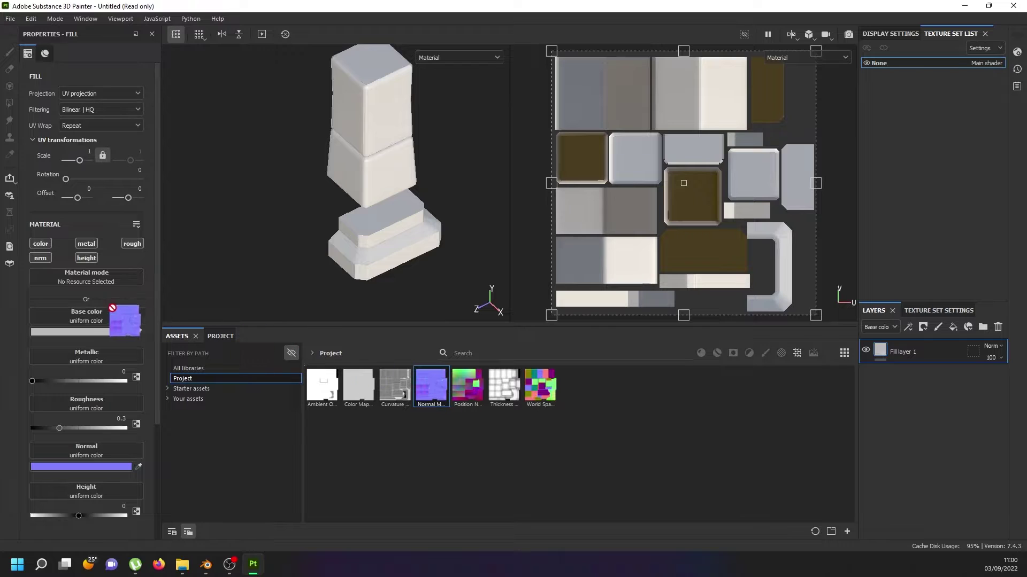
Step: Inspect the purple normal colours on the column, then switch to Blender
scroll(400, 114, up, 3)
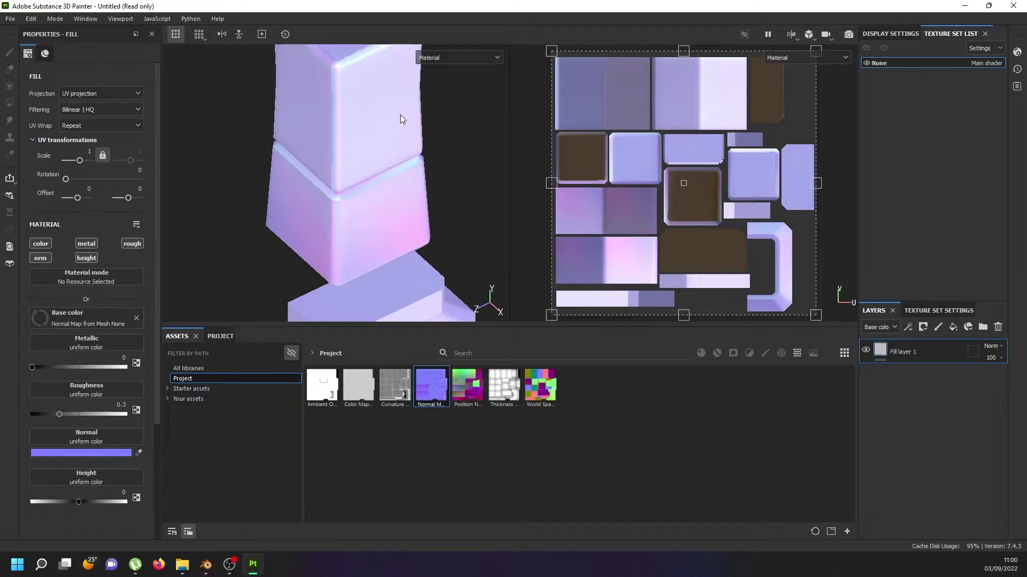
mouse_move(400, 114)
alt+mouse_down()
mouse_move(355, 222)
mouse_move(403, 192)
mouse_move(311, 216)
mouse_move(336, 239)
mouse_move(346, 131)
mouse_move(332, 183)
mouse_move(355, 161)
mouse_move(355, 138)
mouse_move(295, 156)
mouse_move(316, 185)
mouse_move(298, 188)
mouse_move(343, 155)
mouse_move(277, 119)
mouse_move(321, 127)
alt+mouse_up()
scroll(340, 210, down, 3)
scroll(332, 152, up, 5)
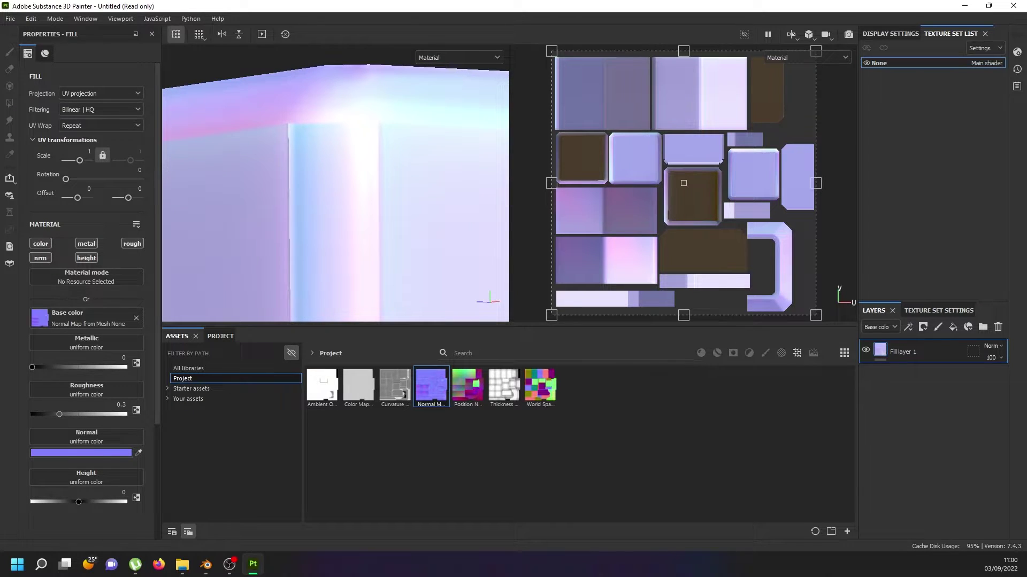
key(alt+Tab)
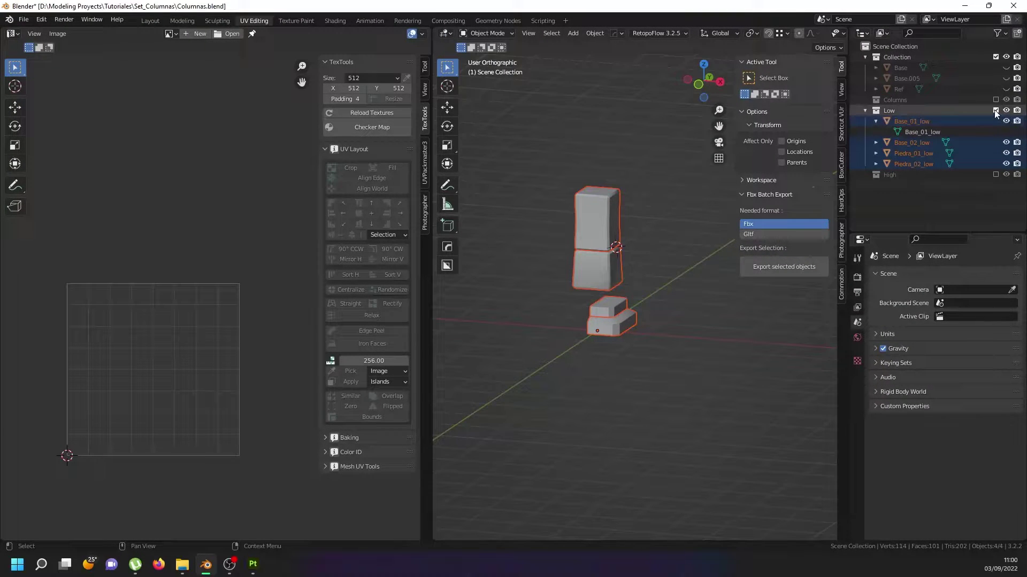
Step: Turn off Auto Smooth in the Normals settings of Base_01_low
scroll(615, 327, up, 6)
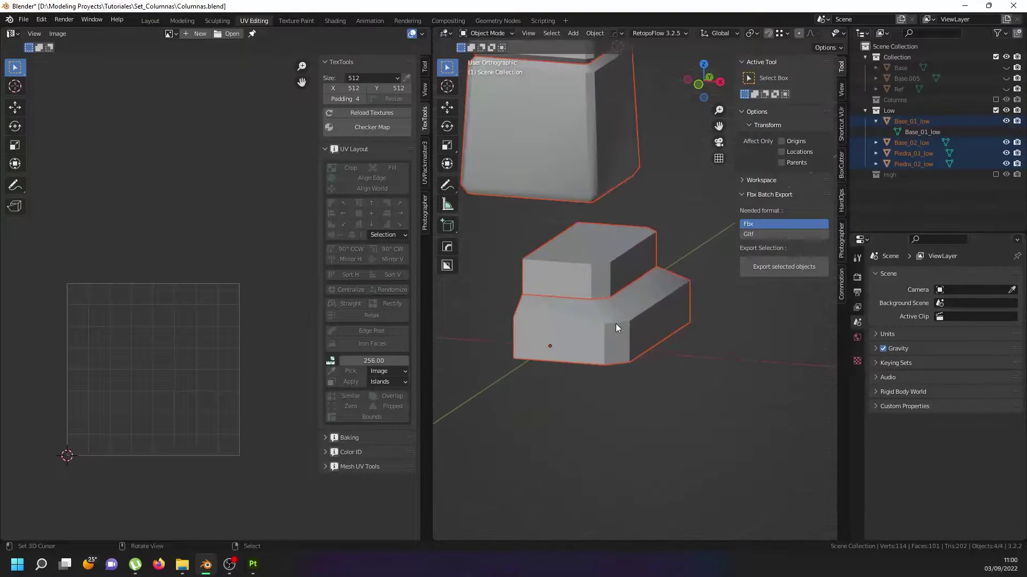
click(615, 323)
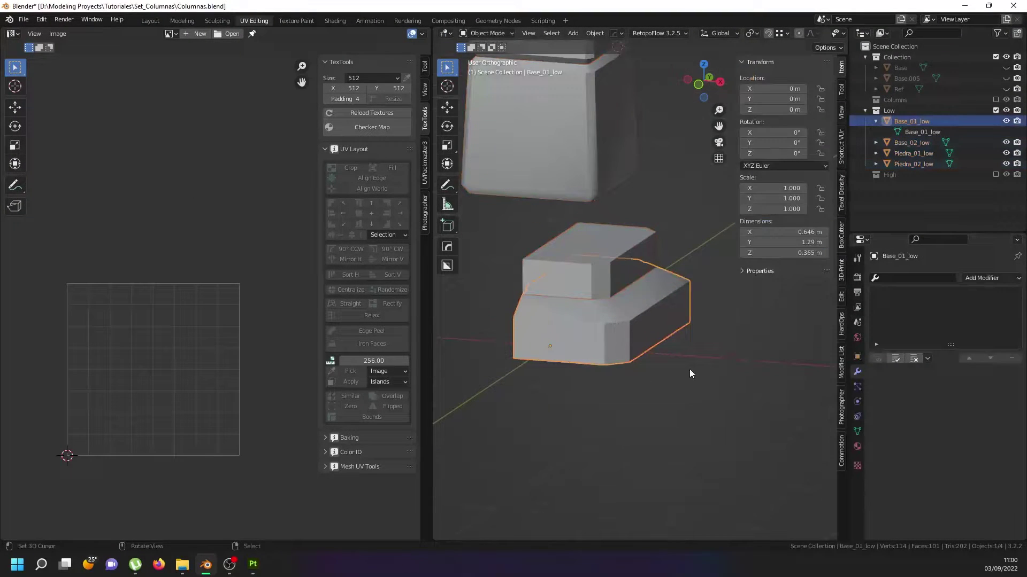
click(855, 433)
scroll(887, 460, down, 2)
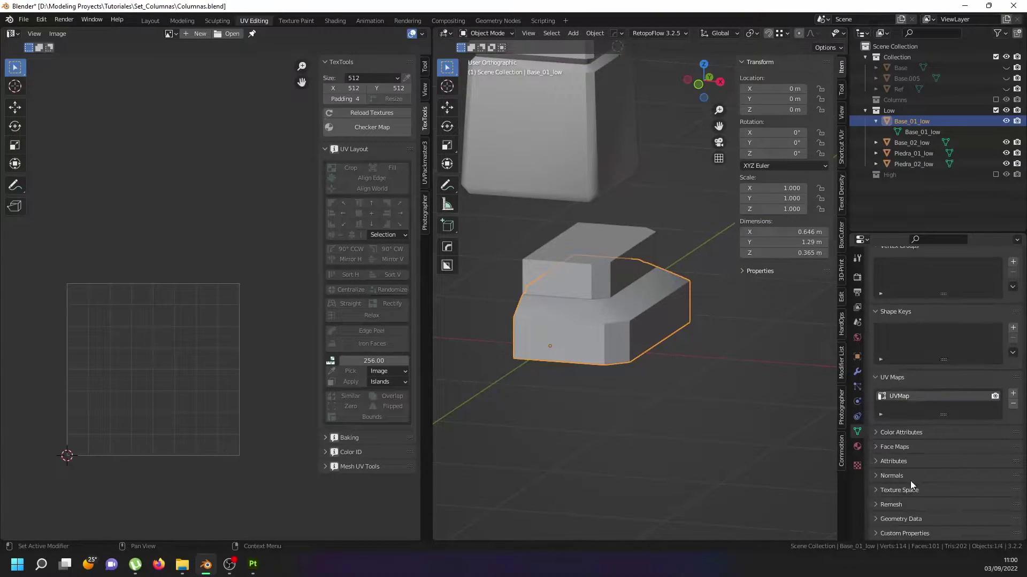
click(908, 475)
scroll(907, 474, down, 1)
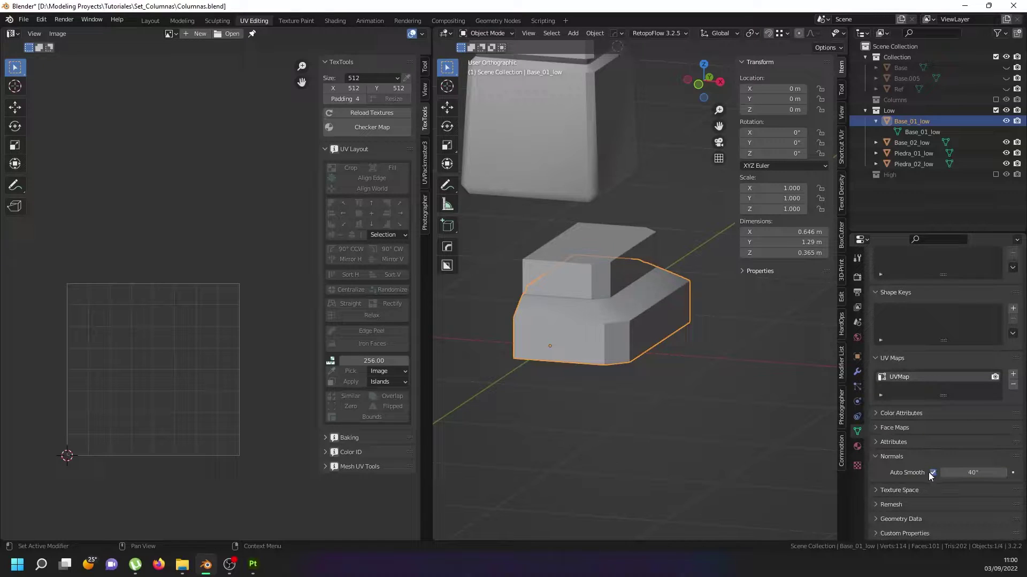
click(932, 473)
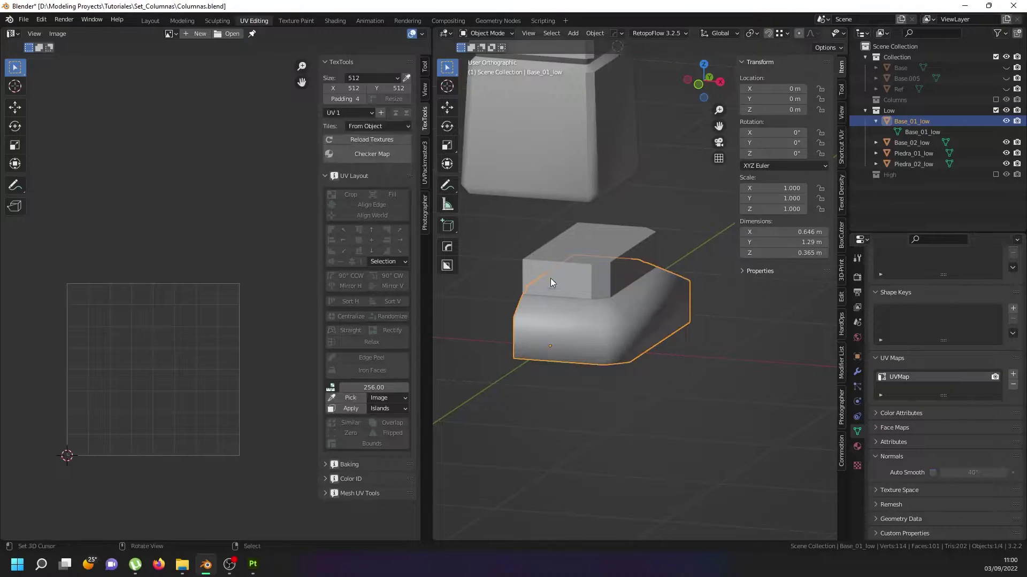
Step: Toggle Auto Smooth off on Base_02_low and Piedra_02_low
click(552, 272)
click(933, 472)
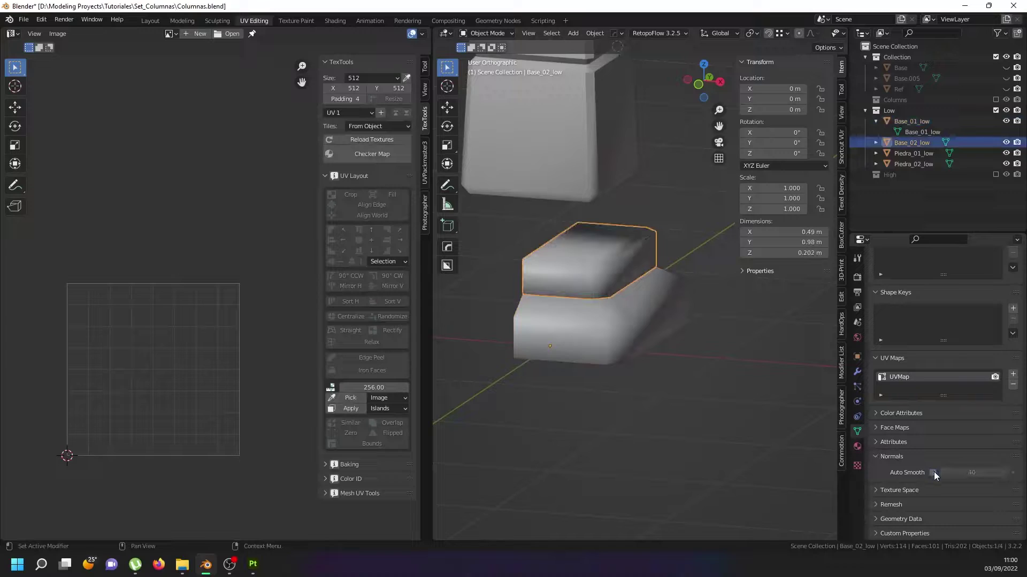
click(562, 142)
click(932, 473)
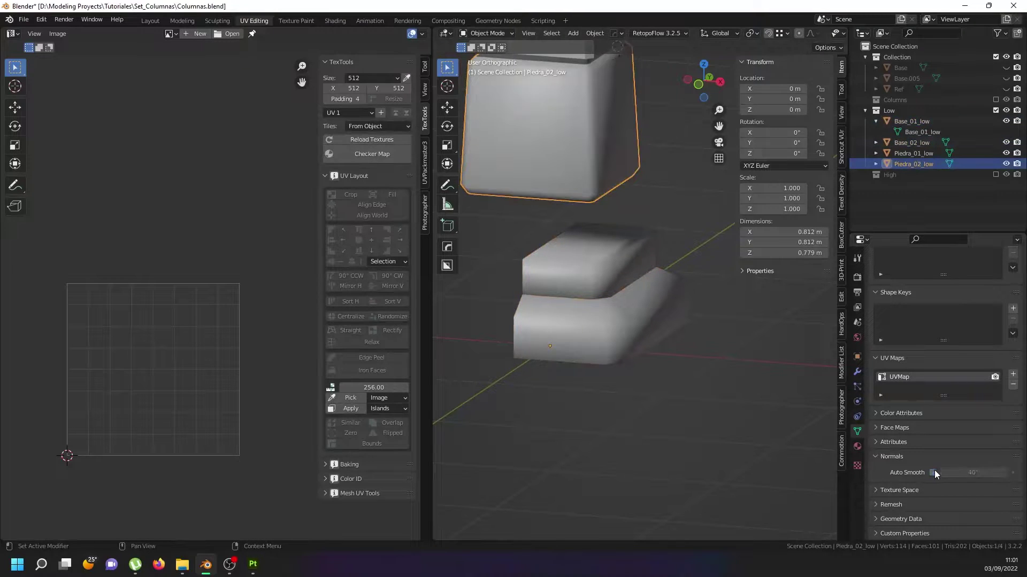
scroll(680, 280, down, 3)
scroll(616, 291, down, 1)
shift+middle_drag(616, 295, 591, 381)
Step: Turn off Auto Smooth on Piedra_01_low, select all four pieces, and return to Painter
click(615, 236)
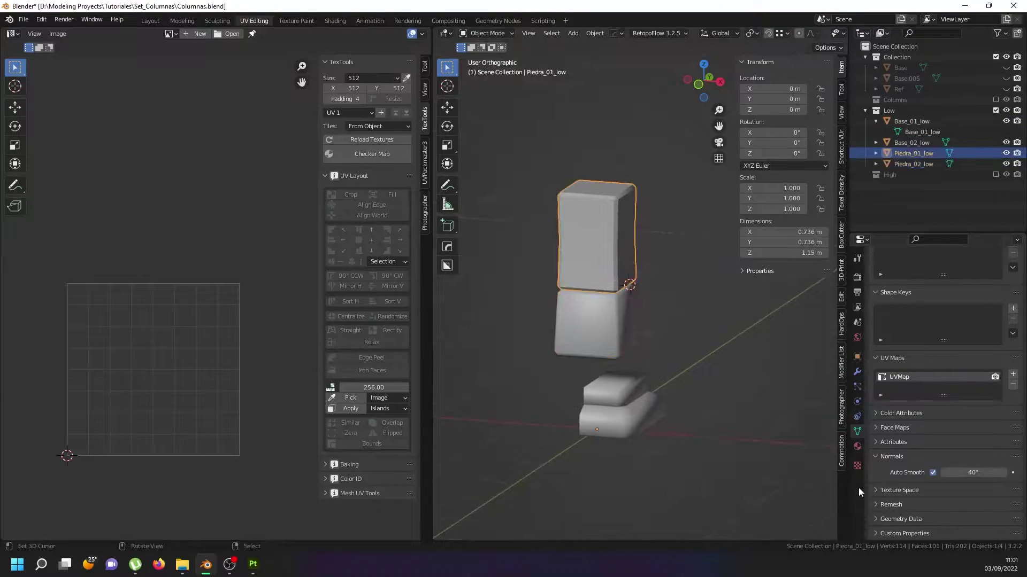
click(932, 472)
click(932, 473)
middle_drag(620, 303, 556, 299)
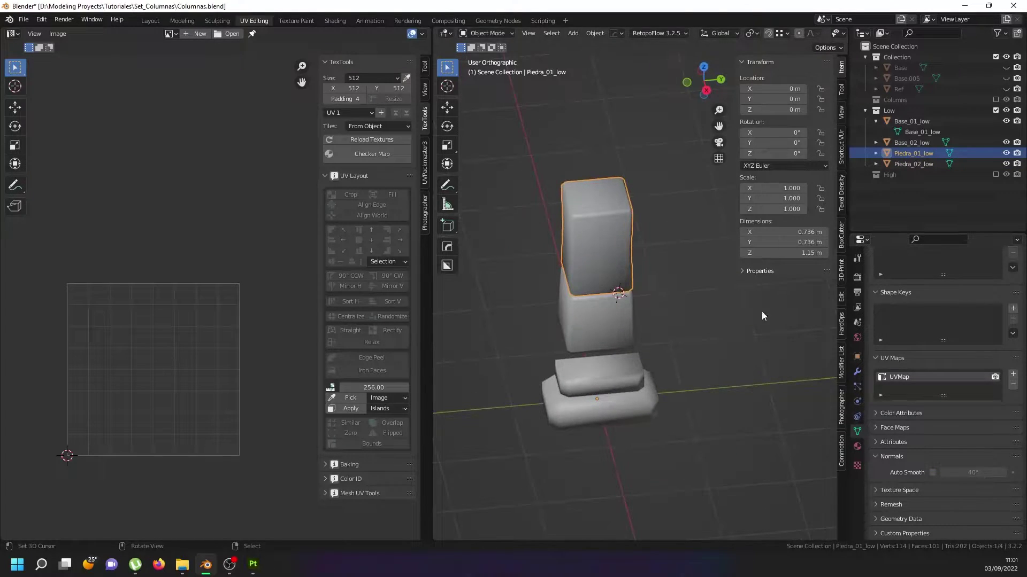
key(a)
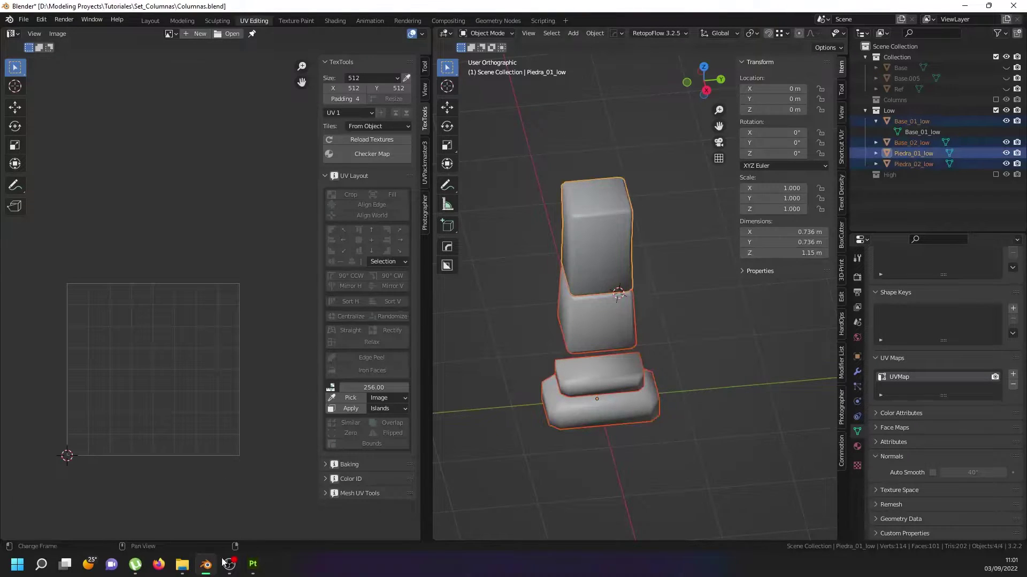
click(253, 564)
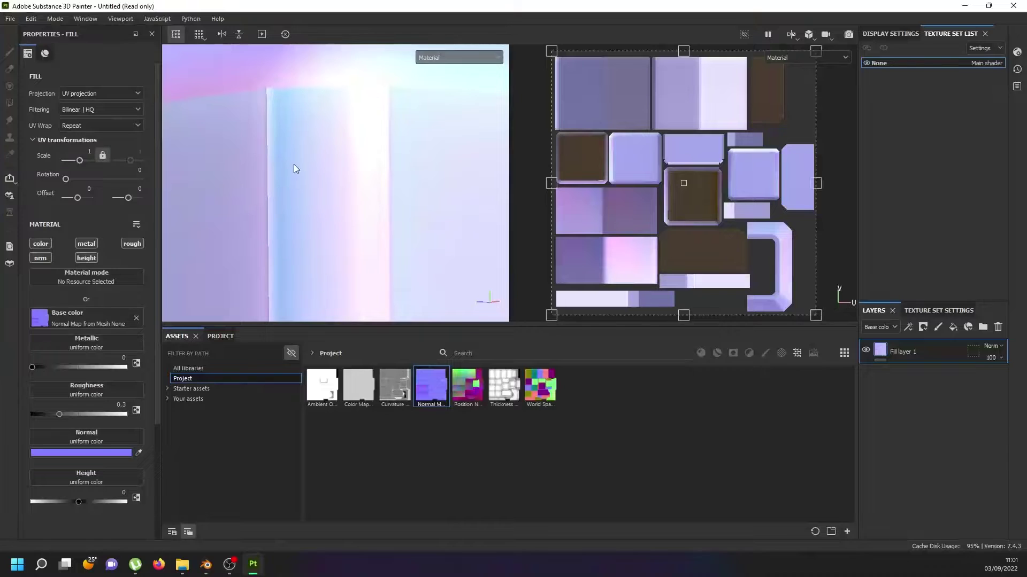
Step: Clear the normal-map base colour, delete Fill layer 1, and return to Blender
click(136, 319)
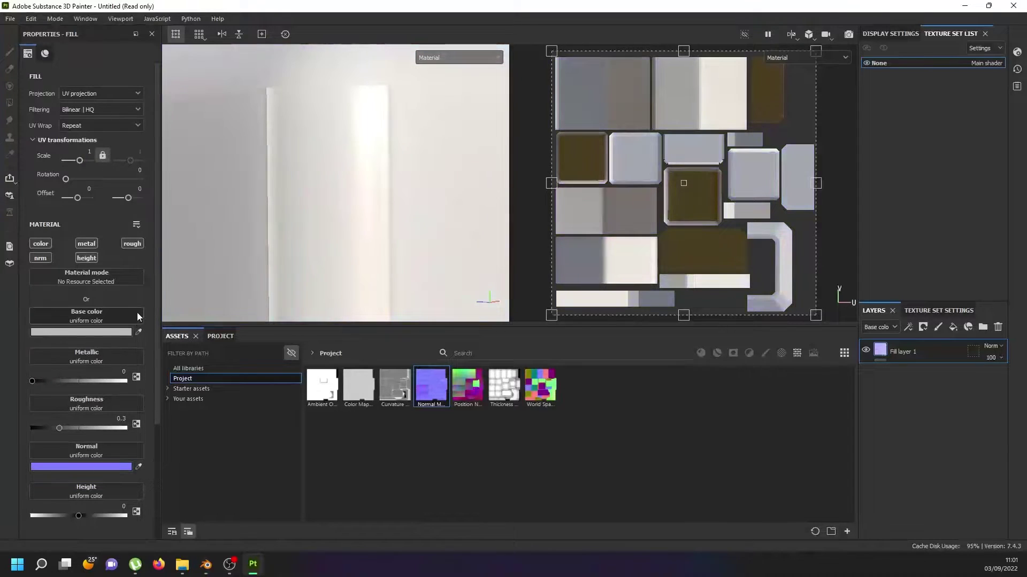
scroll(352, 201, down, 3)
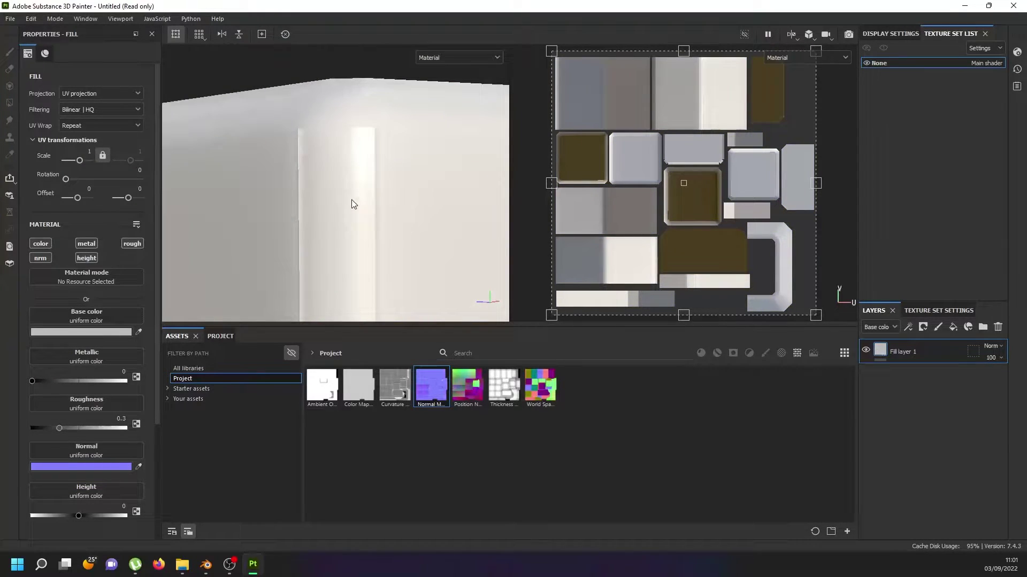
click(997, 327)
alt+drag(303, 129, 298, 196)
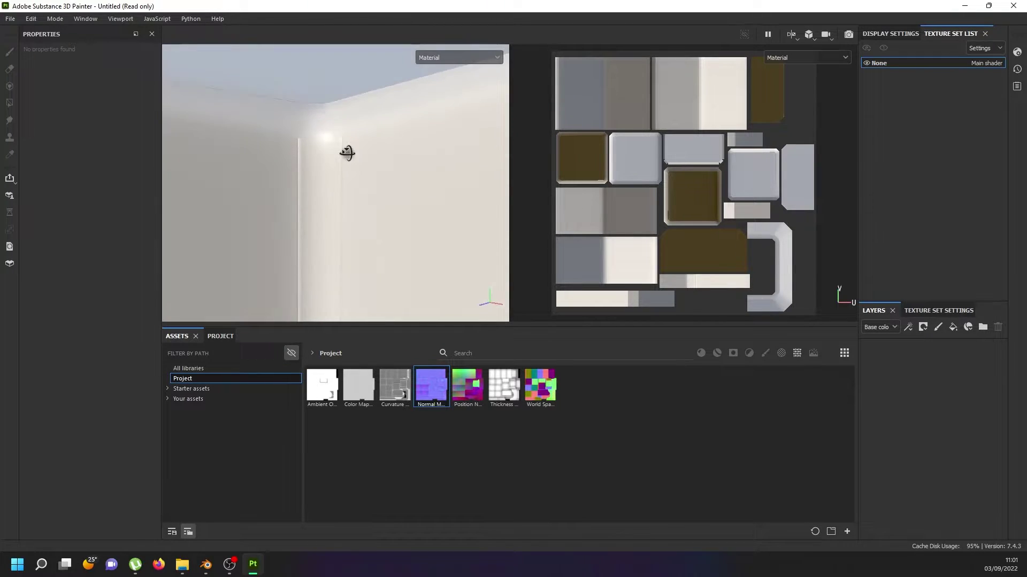
alt+drag(298, 195, 300, 160)
click(206, 564)
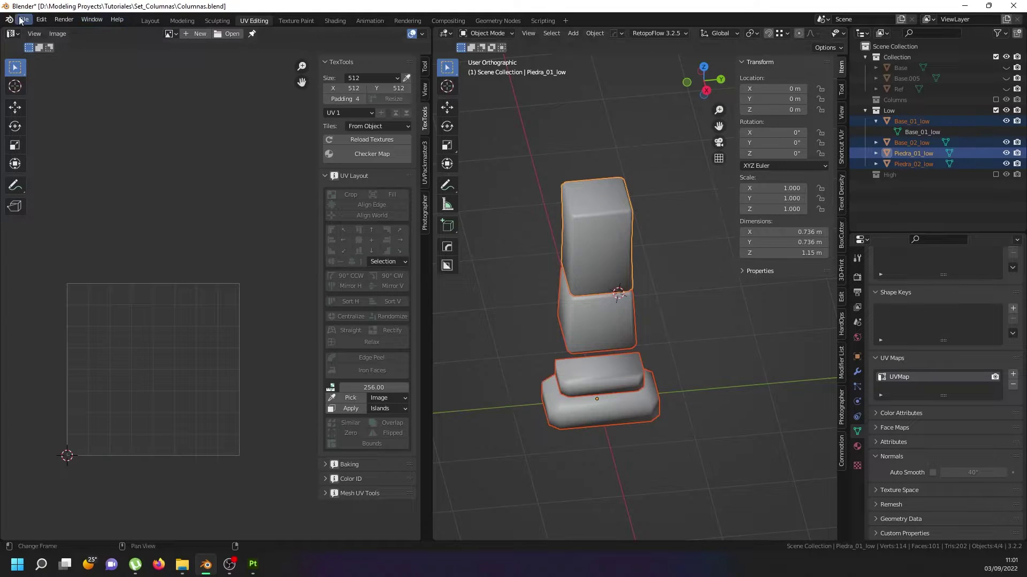
Step: Export the selected low-poly pieces as Wavefront OBJ, overwriting Columnas_low.obj, then return to Painter
click(23, 19)
mouse_move(41, 175)
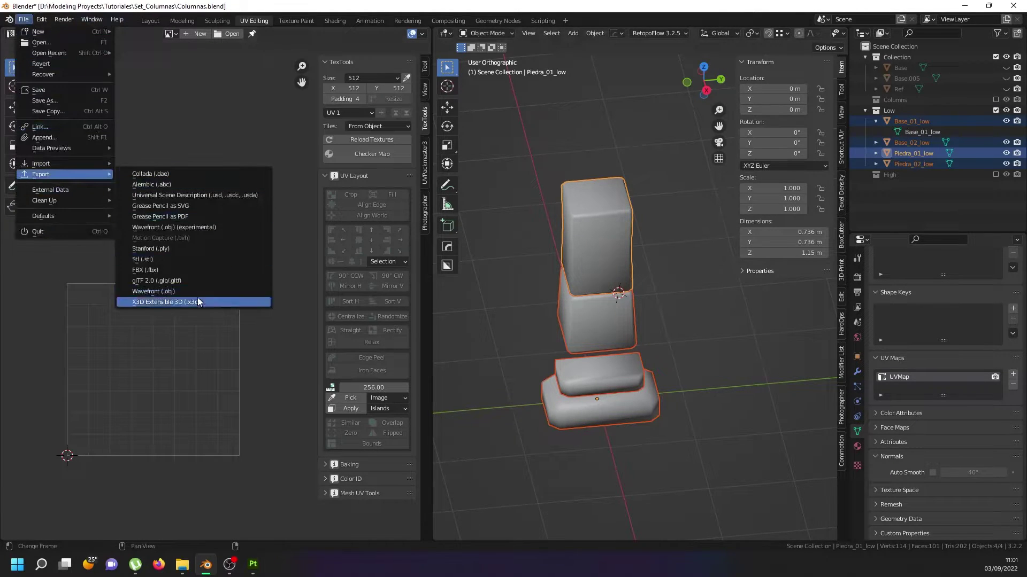
click(197, 292)
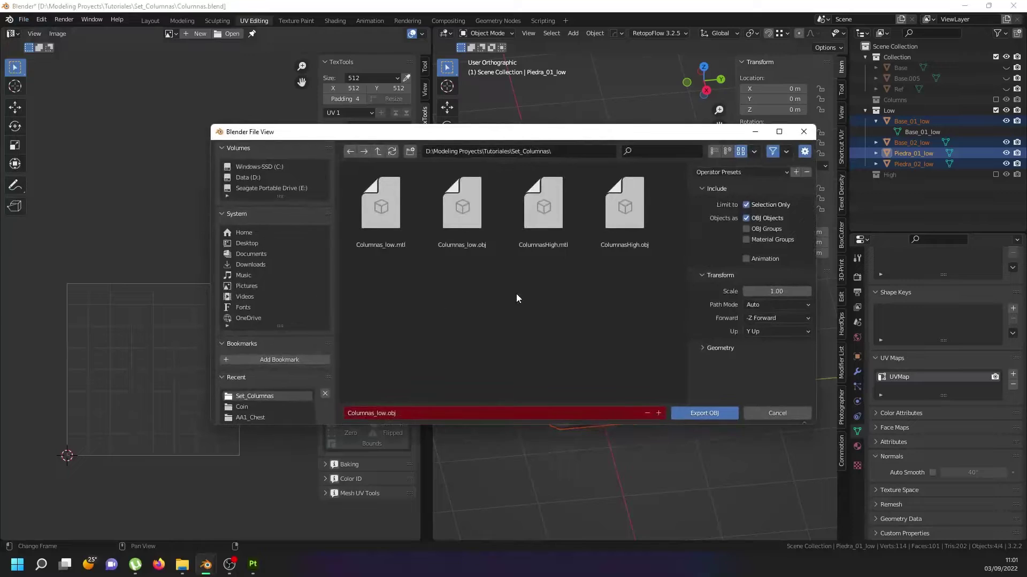
double_click(480, 216)
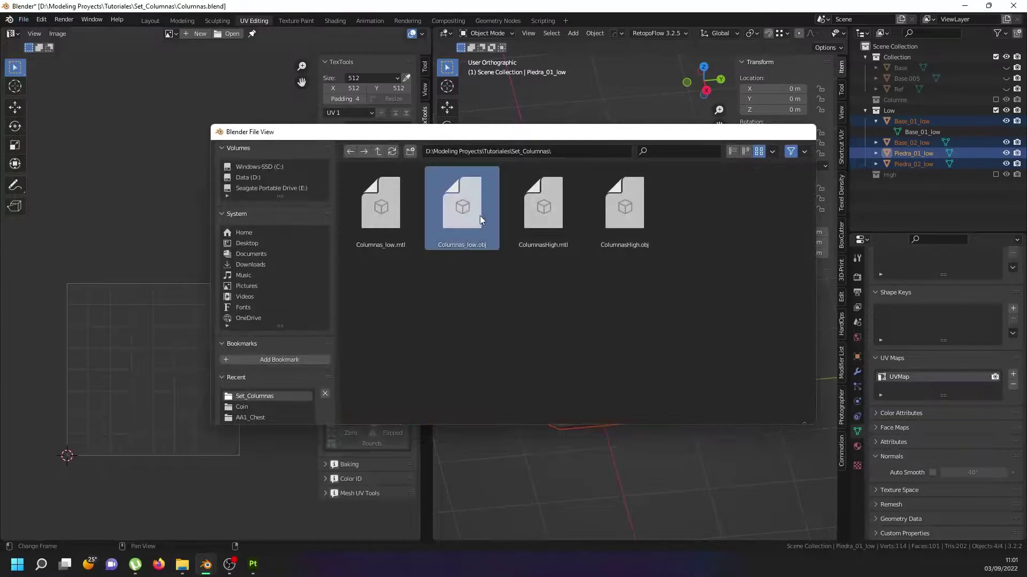
click(253, 564)
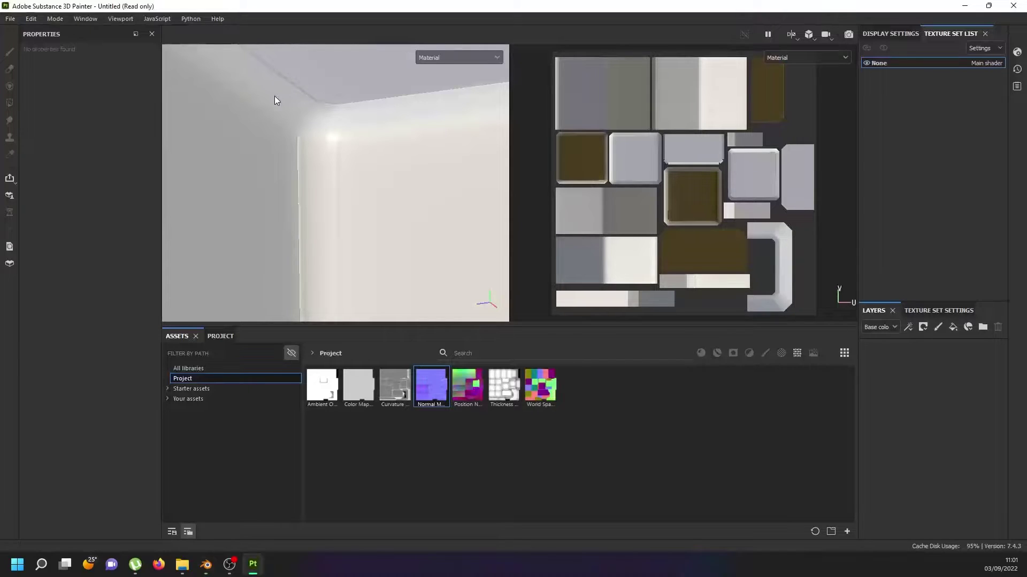
Step: Reload the project mesh with Columnas_low through Project Configuration
click(33, 18)
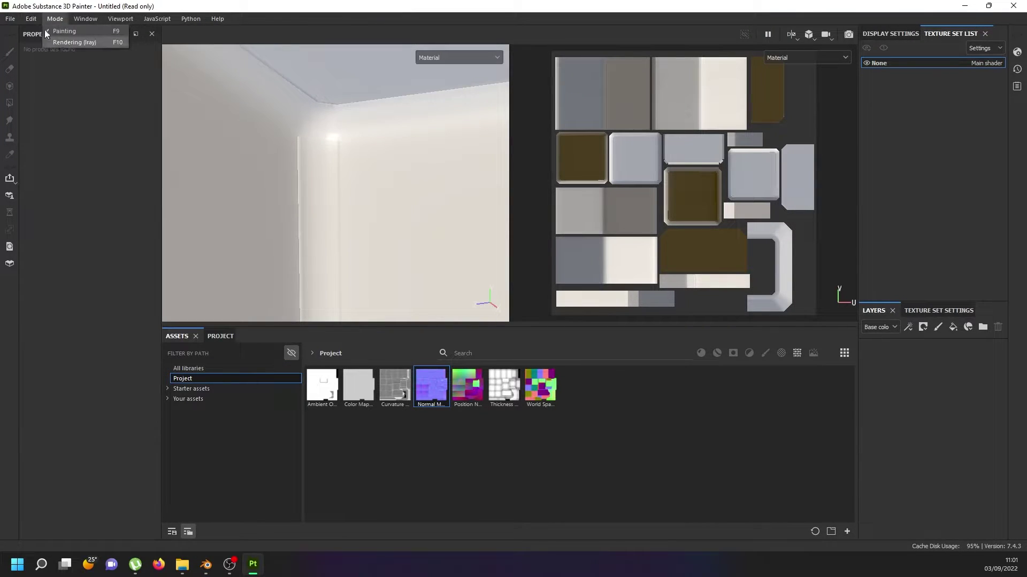
click(46, 65)
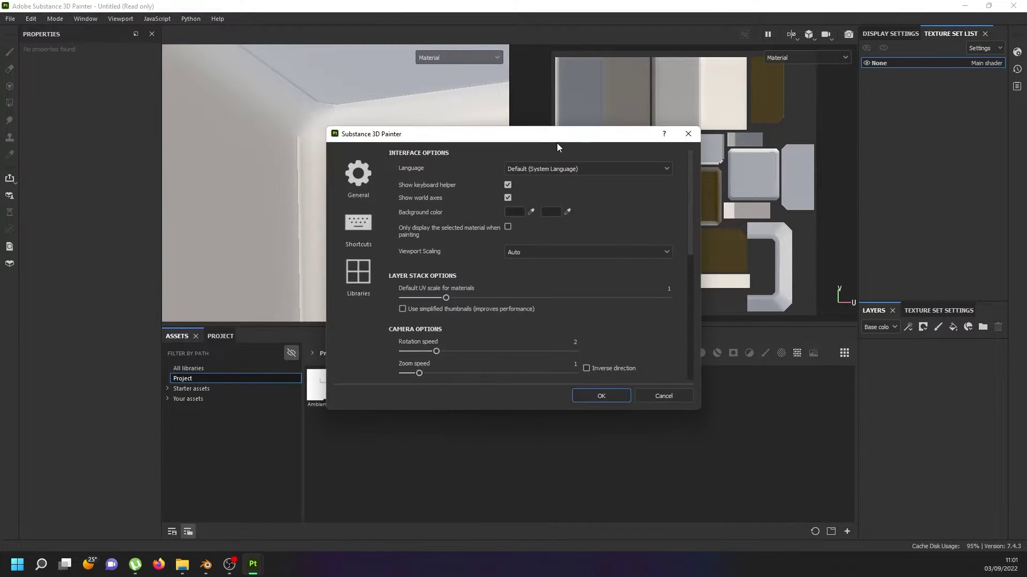
click(689, 134)
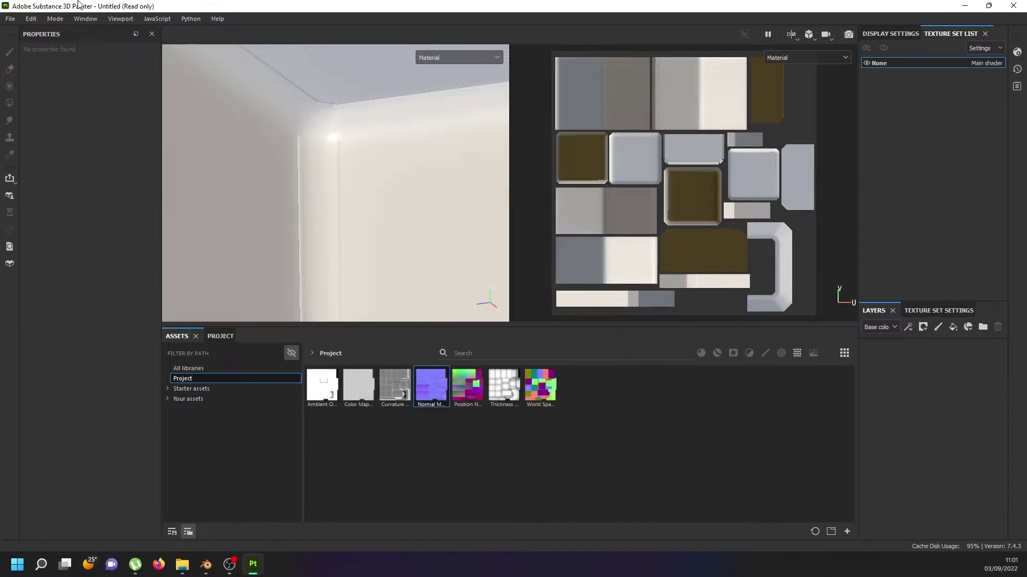
click(30, 19)
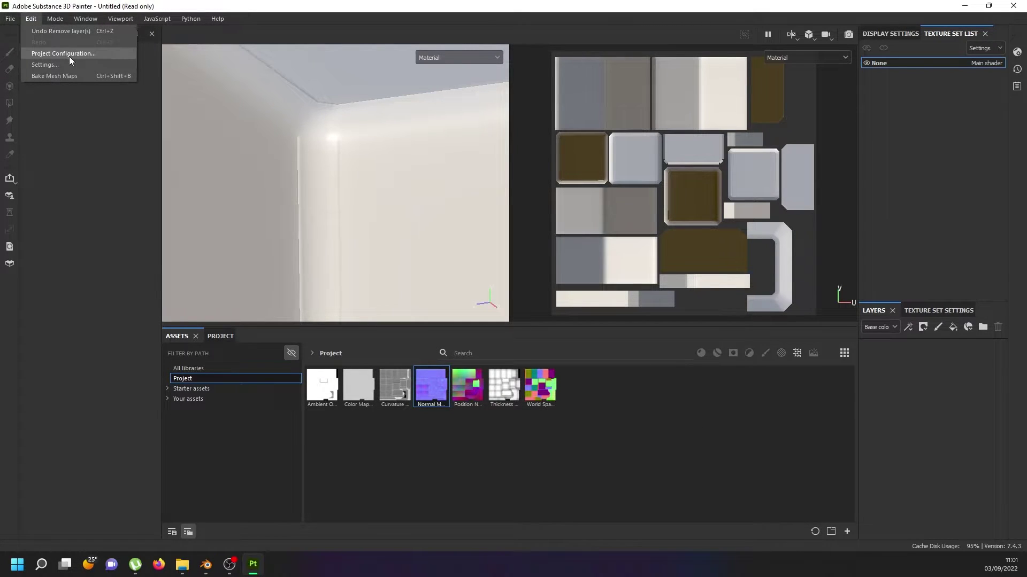
click(68, 55)
click(606, 198)
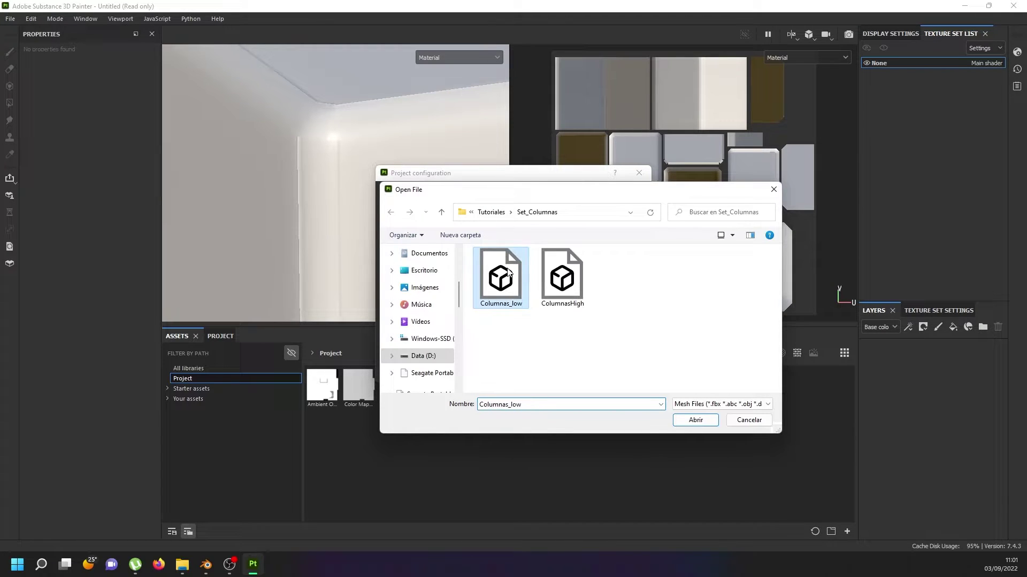
double_click(520, 268)
click(544, 374)
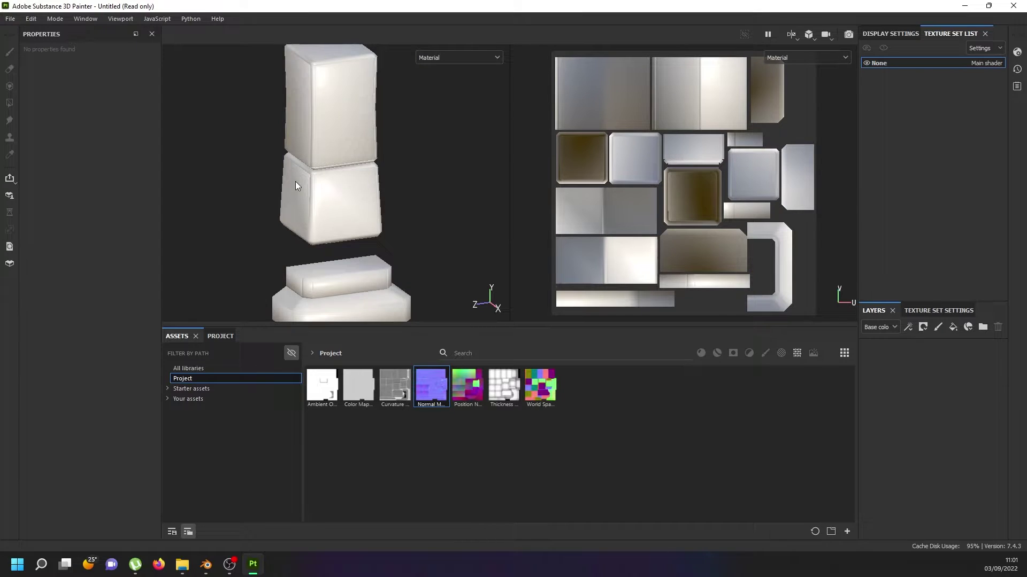
Step: Orbit and zoom around the reloaded mesh to inspect the rounded corner ledge
scroll(333, 184, up, 5)
scroll(333, 183, up, 5)
mouse_move(307, 167)
alt+mouse_down()
mouse_move(355, 176)
mouse_move(344, 122)
mouse_move(301, 137)
mouse_move(326, 195)
alt+mouse_up()
scroll(327, 193, down, 5)
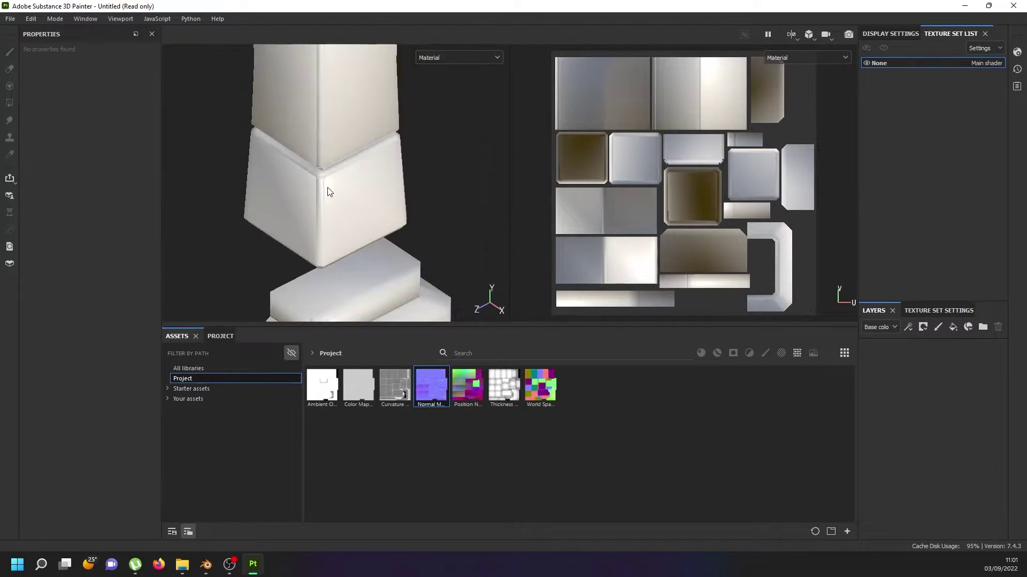
scroll(320, 154, down, 3)
scroll(321, 155, up, 5)
scroll(323, 129, up, 5)
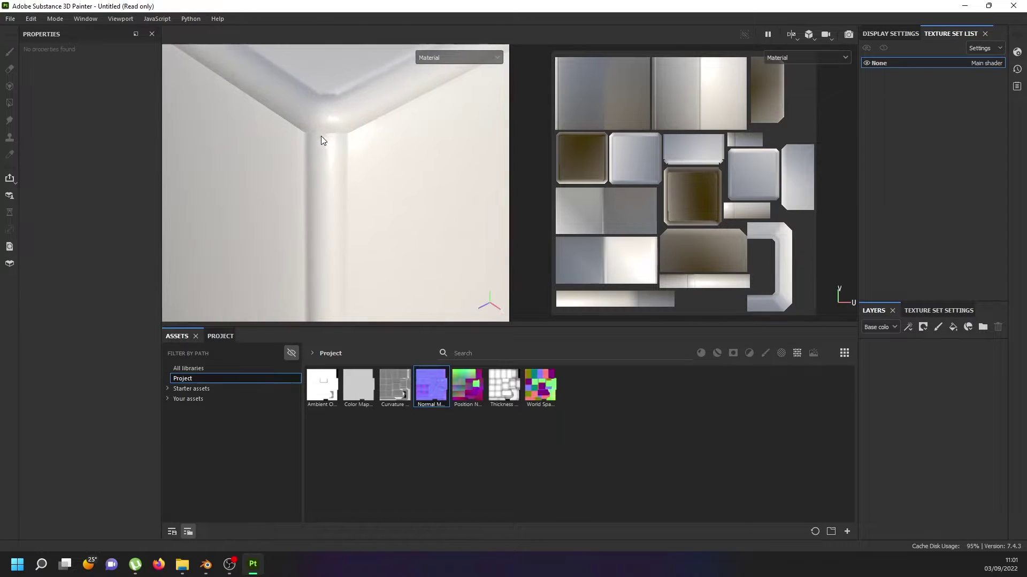
mouse_move(322, 137)
alt+mouse_down()
mouse_move(338, 156)
mouse_move(378, 107)
mouse_move(337, 101)
mouse_move(312, 142)
mouse_move(301, 124)
mouse_move(308, 159)
mouse_move(355, 229)
mouse_move(389, 246)
alt+mouse_up()
scroll(329, 169, down, 3)
scroll(337, 176, down, 8)
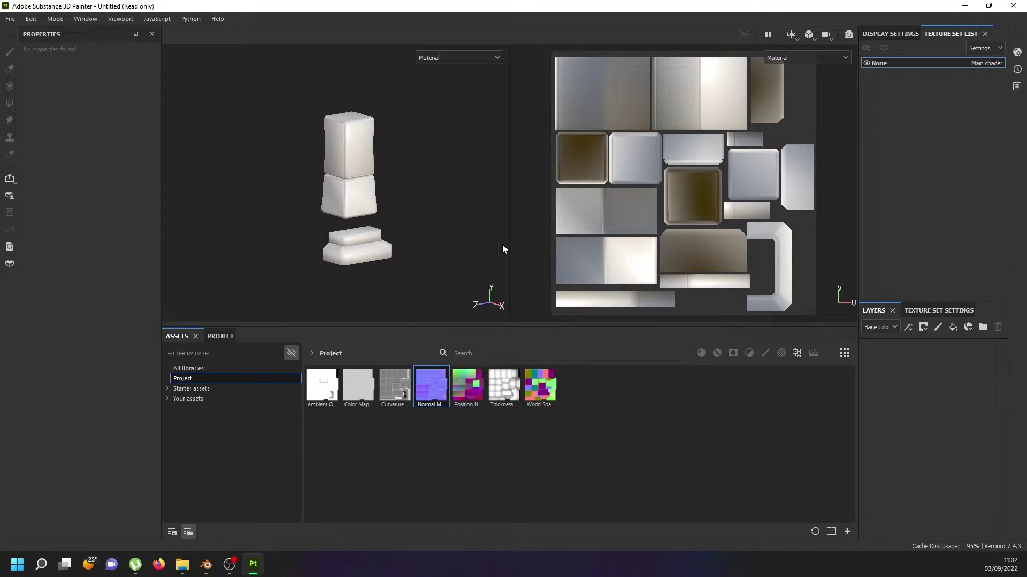
Step: Rebake the mesh maps from Texture Set Settings and close the bake report
click(929, 315)
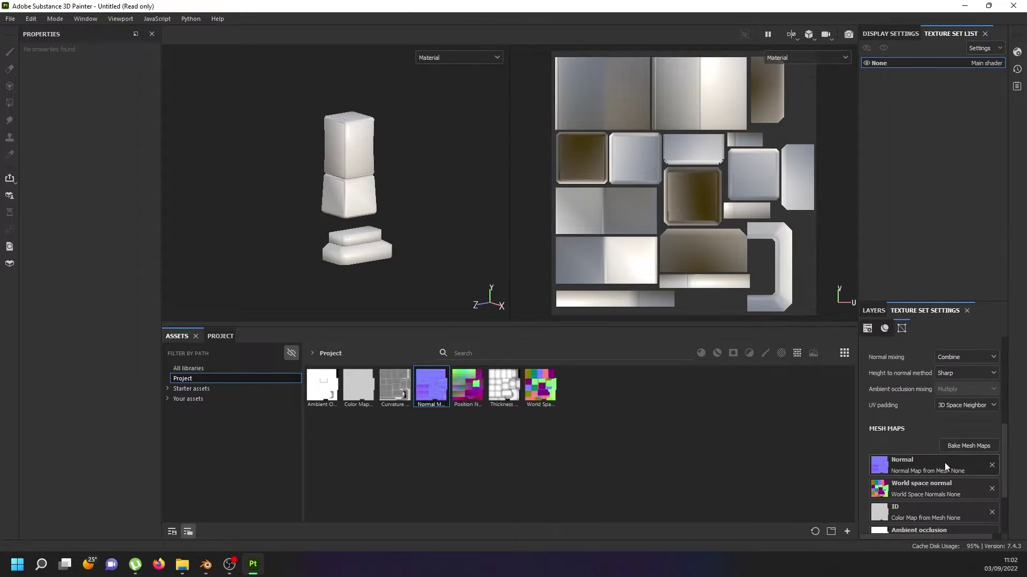
click(958, 446)
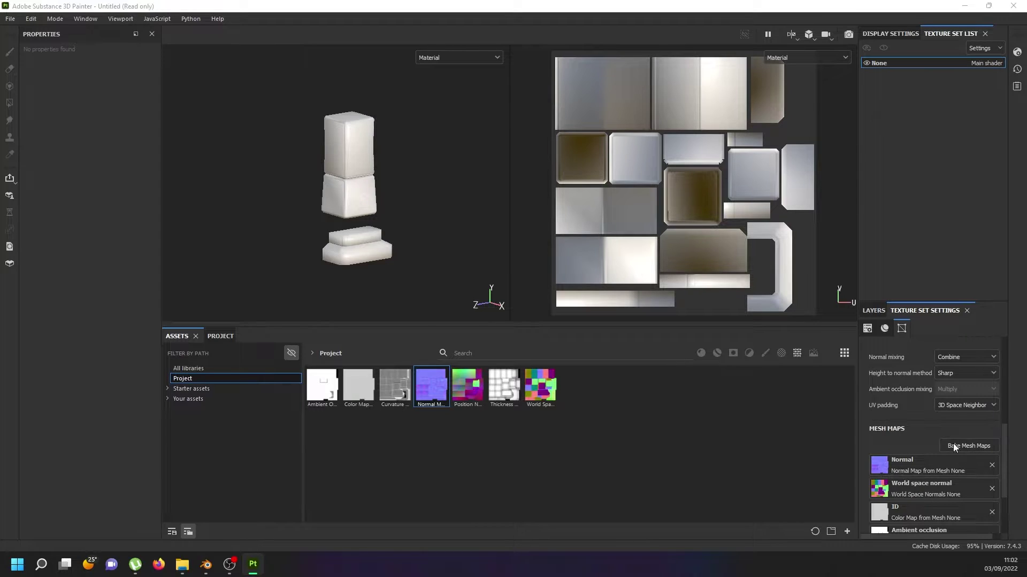
click(579, 444)
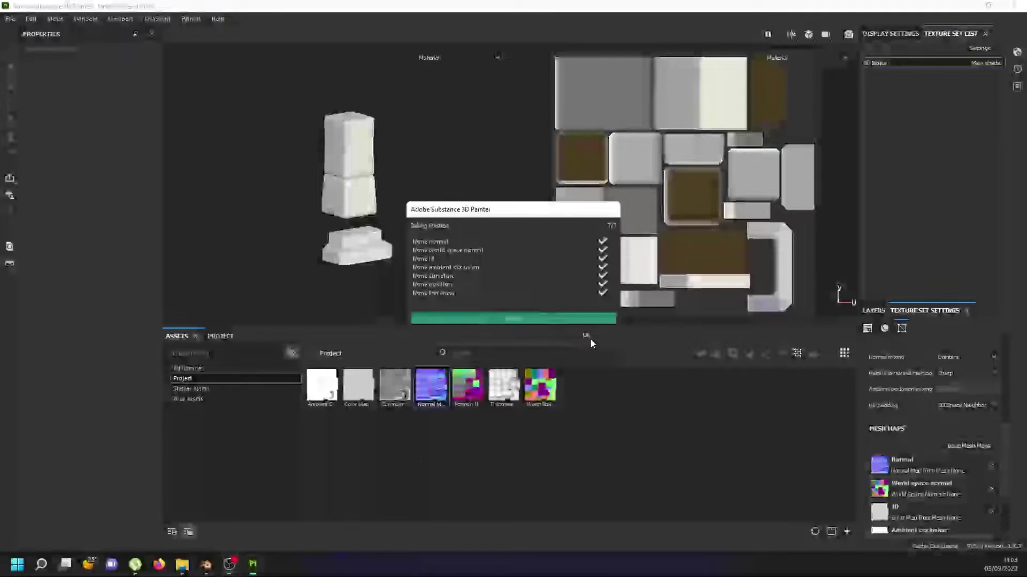
click(590, 339)
Step: Orbit, pan and zoom around the baked block to check the new shading
scroll(240, 148, up, 3)
scroll(383, 181, up, 3)
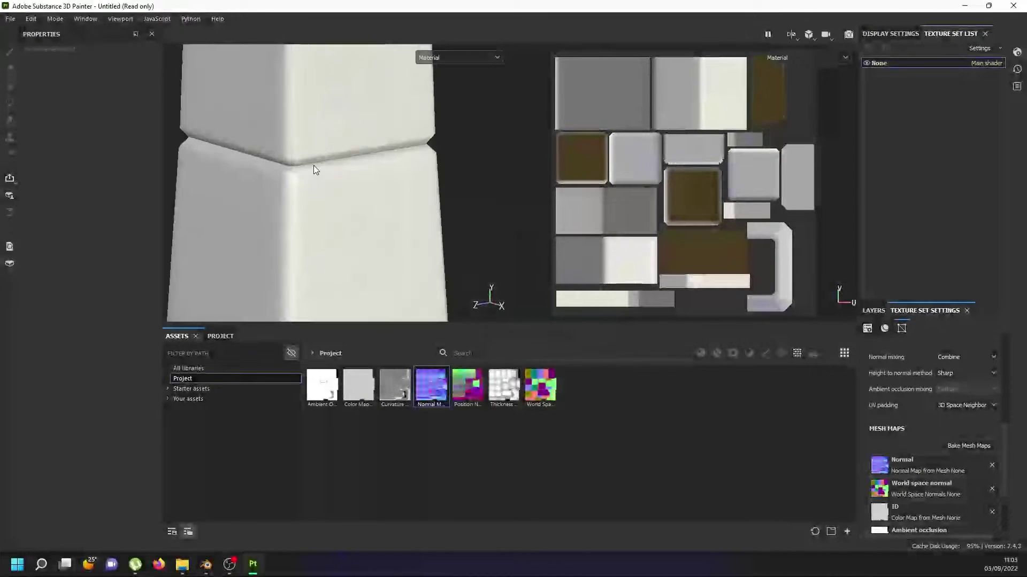
mouse_move(314, 168)
alt+mouse_down()
mouse_move(311, 212)
mouse_move(332, 156)
alt+mouse_up()
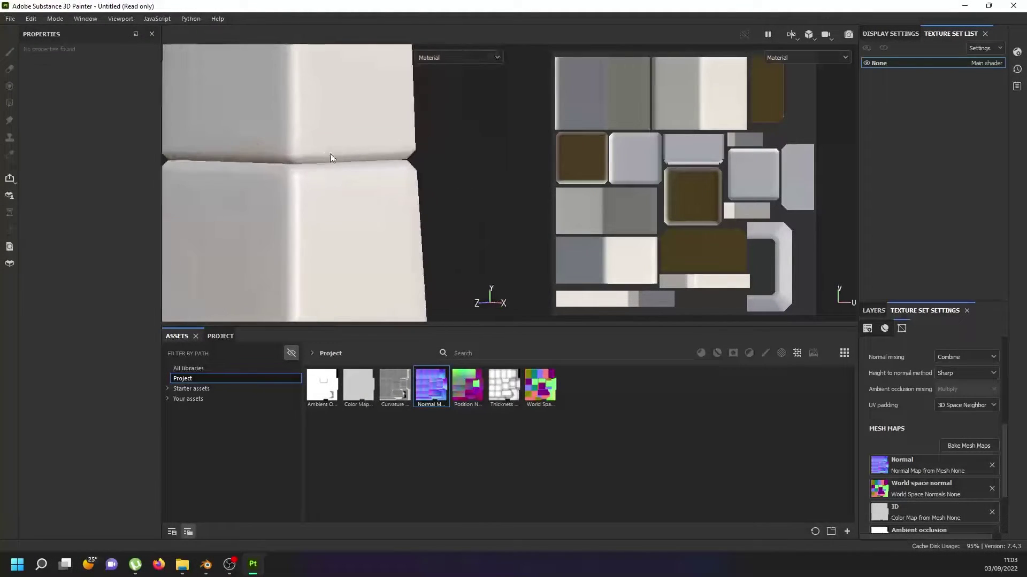
alt+middle_drag(332, 156, 397, 228)
scroll(383, 230, down, 5)
scroll(383, 230, up, 2)
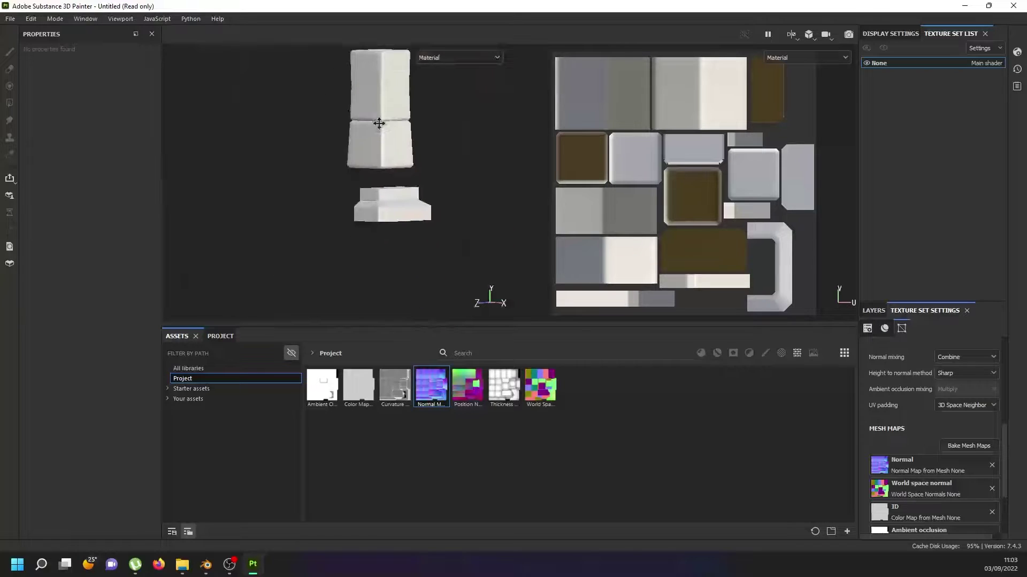
scroll(377, 175, up, 2)
mouse_move(377, 175)
alt+mouse_down()
mouse_move(394, 280)
mouse_move(385, 213)
mouse_move(355, 213)
mouse_move(357, 147)
mouse_move(442, 144)
mouse_move(460, 156)
alt+mouse_up()
scroll(401, 299, up, 3)
scroll(400, 289, up, 2)
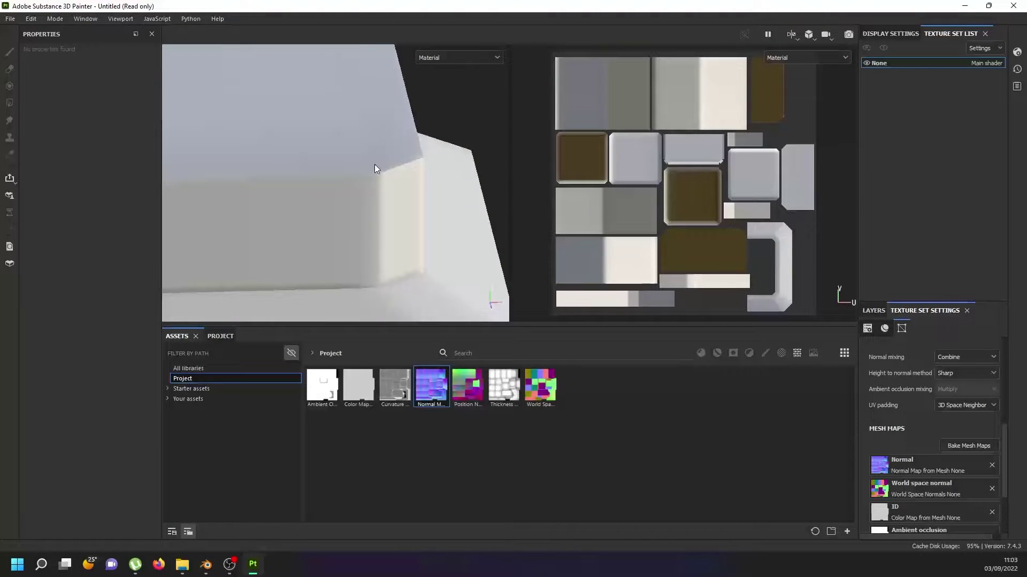
scroll(374, 199, down, 2)
scroll(375, 214, down, 1)
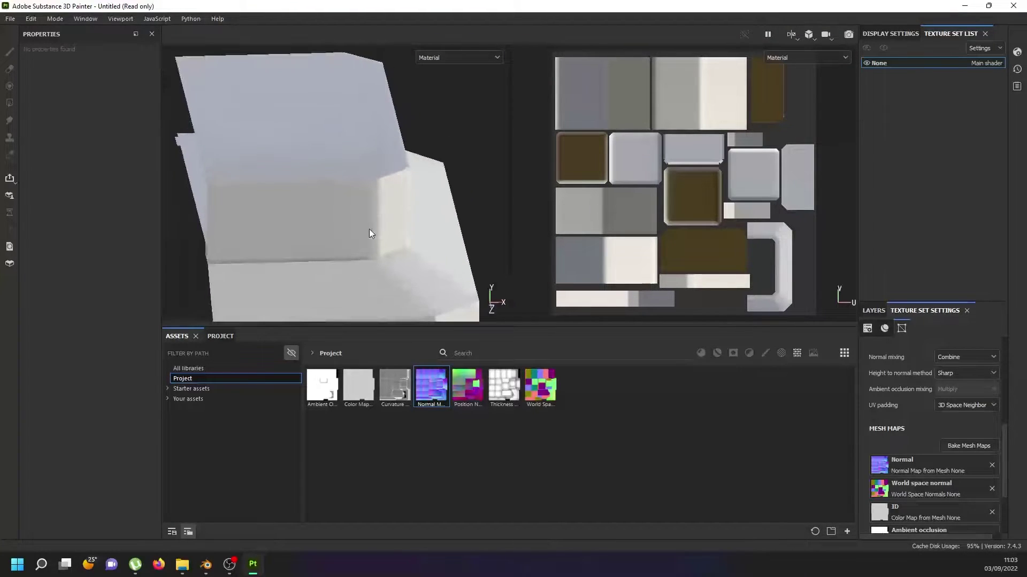
click(205, 564)
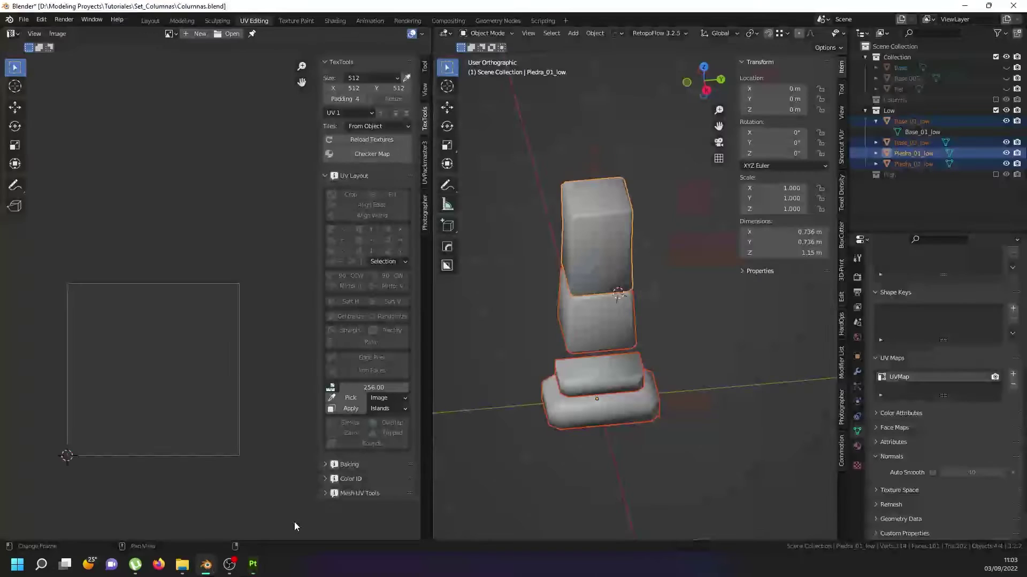
scroll(603, 388, up, 3)
key(Tab)
scroll(535, 379, up, 3)
alt+click(521, 376)
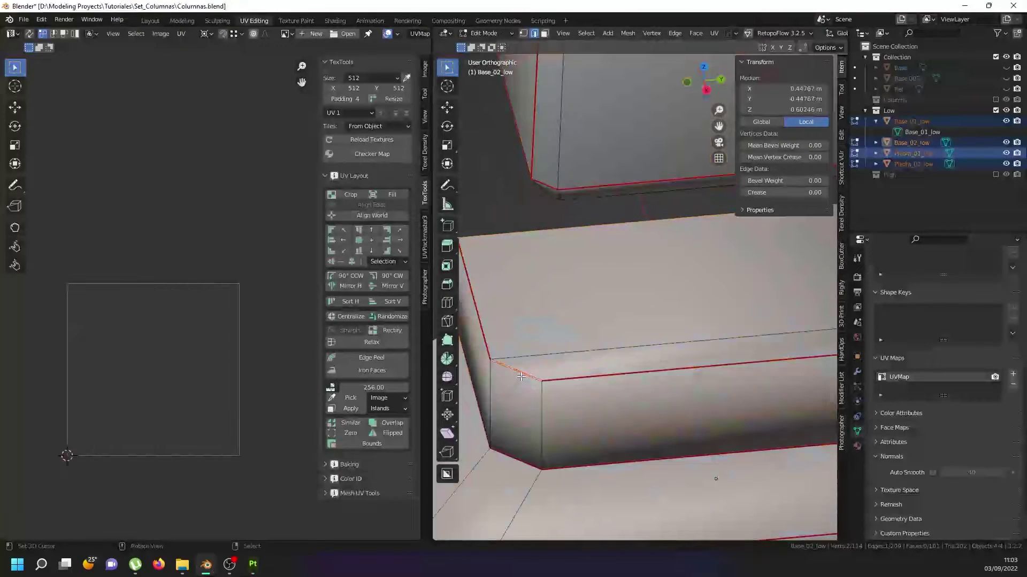
scroll(521, 376, down, 3)
alt+click(719, 358)
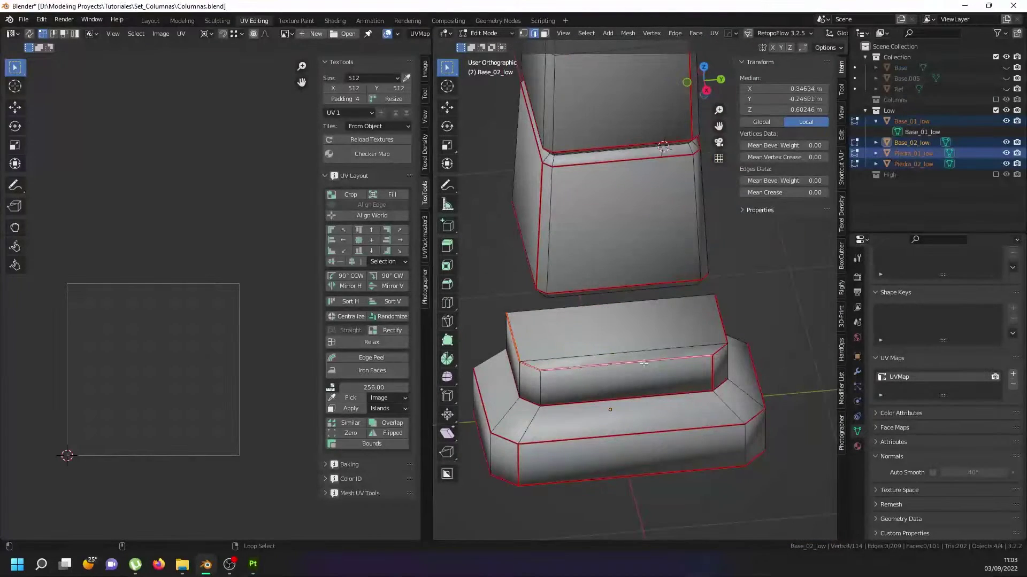
alt+shift+click(715, 355)
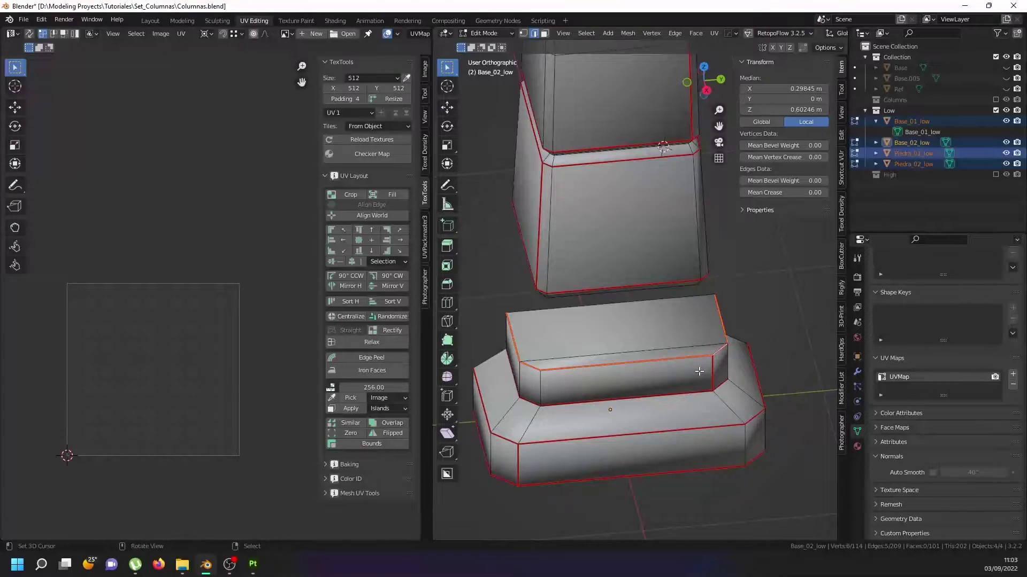
key(Tab)
middle_drag(553, 348, 663, 305)
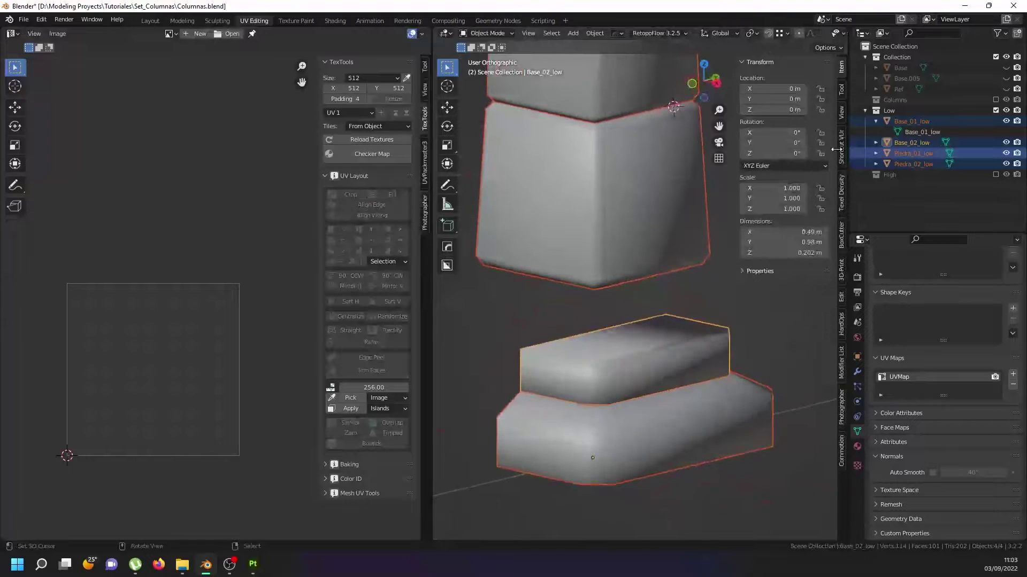
click(965, 7)
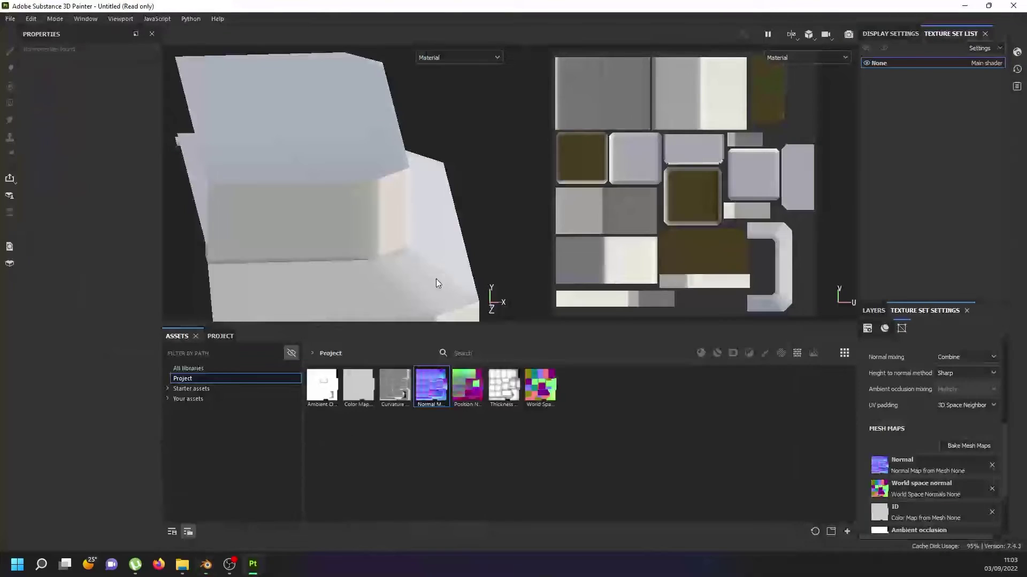
Step: Add a new fill layer to the column's texture set
alt+drag(435, 278, 345, 230)
mouse_move(253, 233)
alt+mouse_down()
mouse_move(374, 238)
mouse_move(274, 257)
alt+mouse_up()
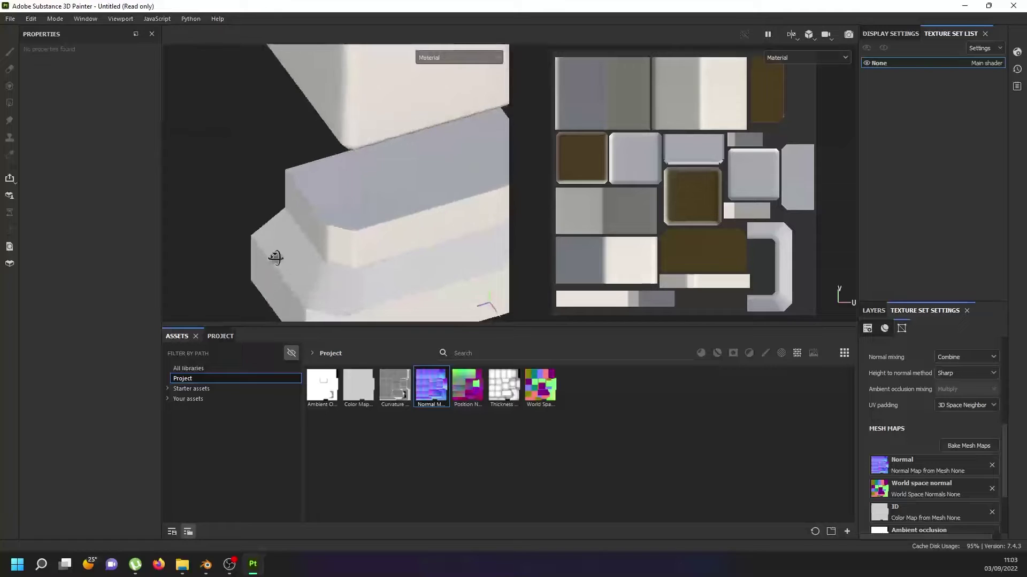
click(873, 311)
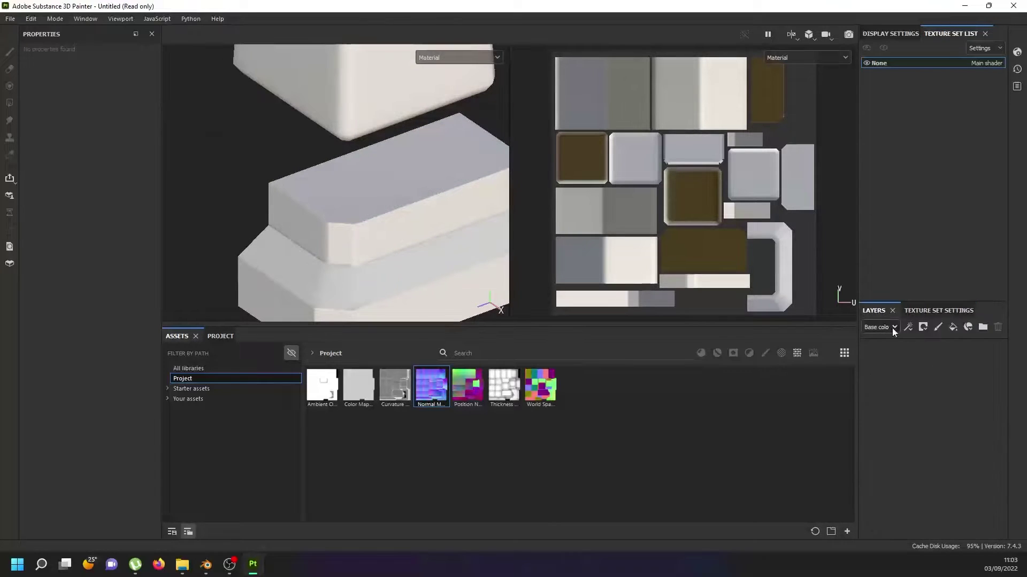
click(953, 326)
alt+drag(485, 287, 380, 214)
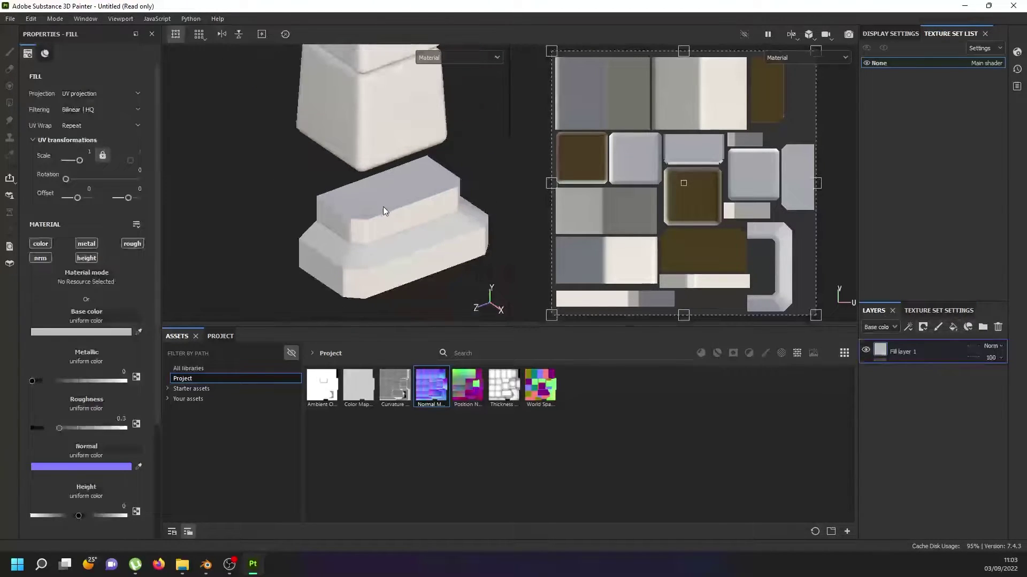
key(super+e)
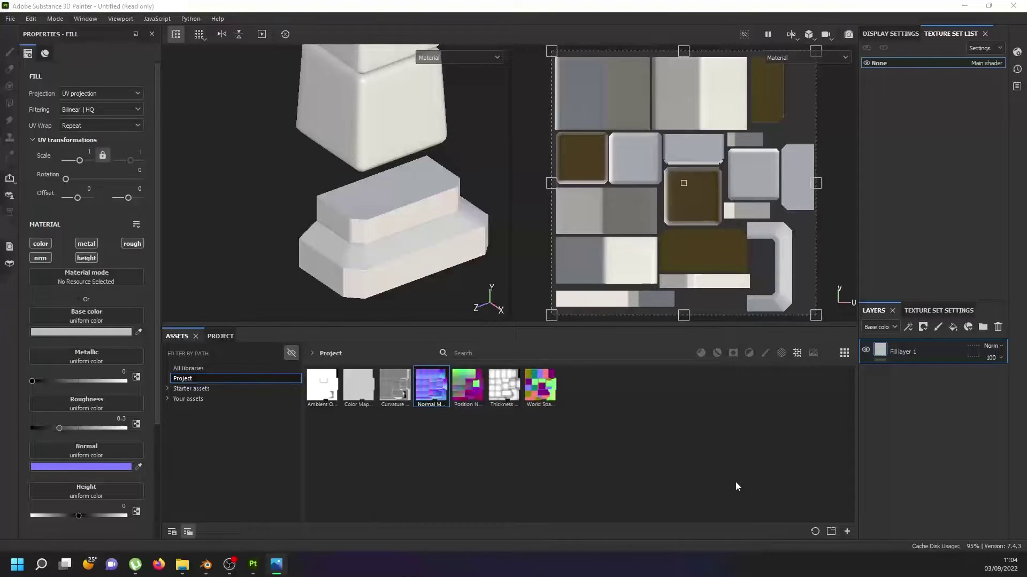
Step: Set the fill's base colour to blue-grey 45526A using the eyedropper and colour picker
click(138, 332)
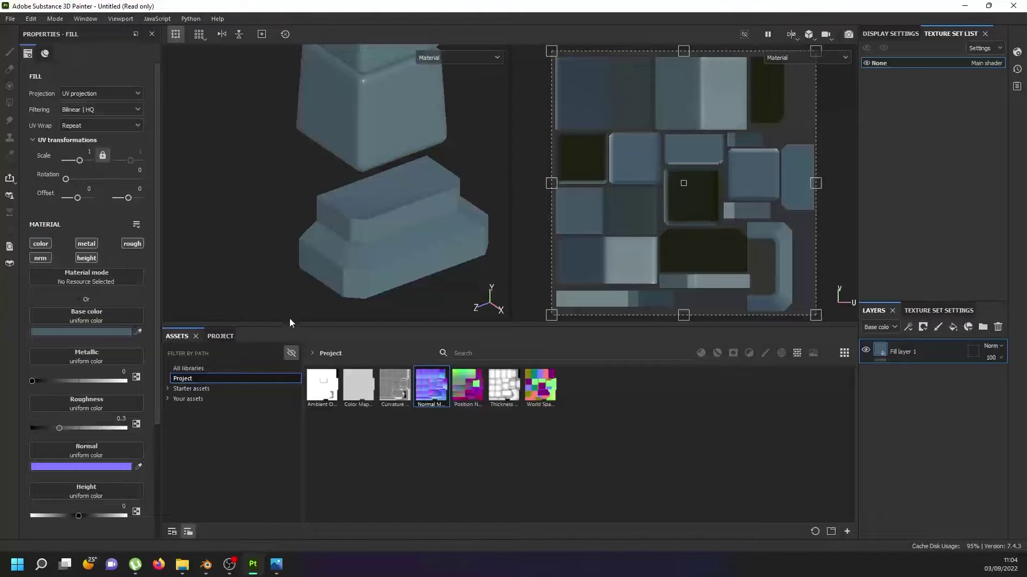
click(92, 331)
drag(228, 408, 229, 402)
click(280, 224)
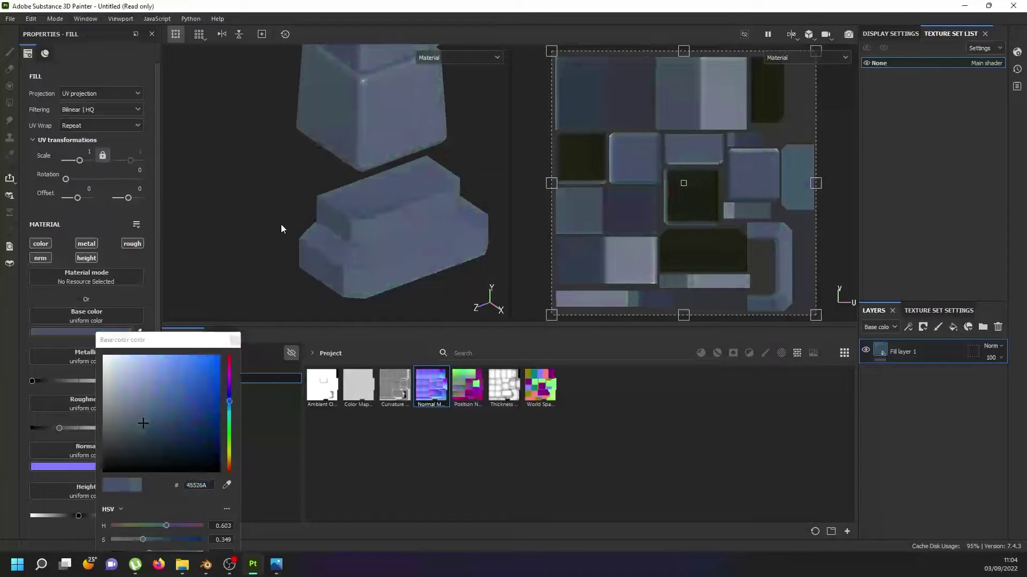
mouse_move(281, 227)
alt+mouse_down()
mouse_move(266, 251)
mouse_move(378, 156)
mouse_move(355, 210)
alt+mouse_up()
click(234, 340)
scroll(349, 176, up, 2)
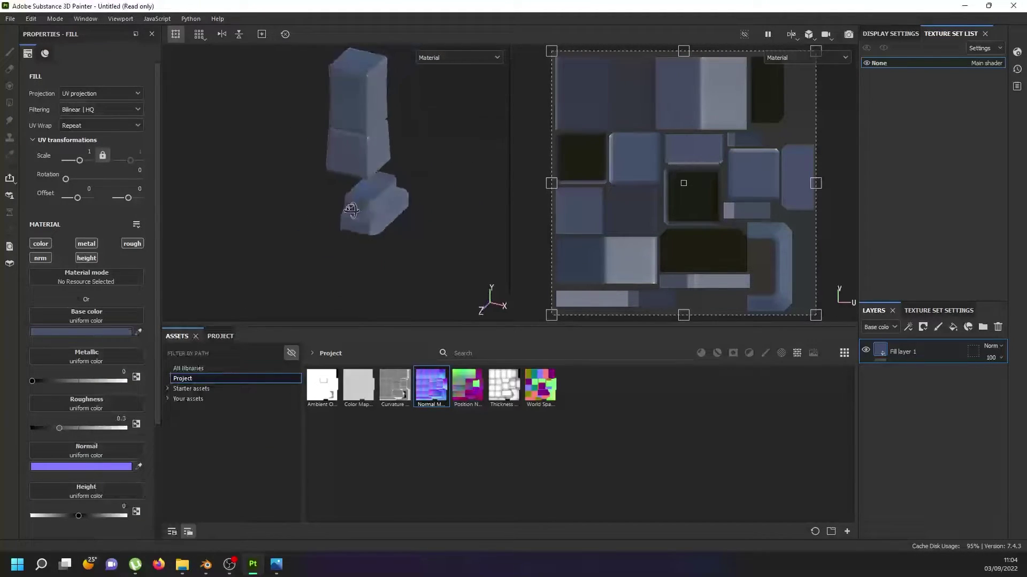
scroll(351, 209, up, 2)
scroll(350, 219, up, 2)
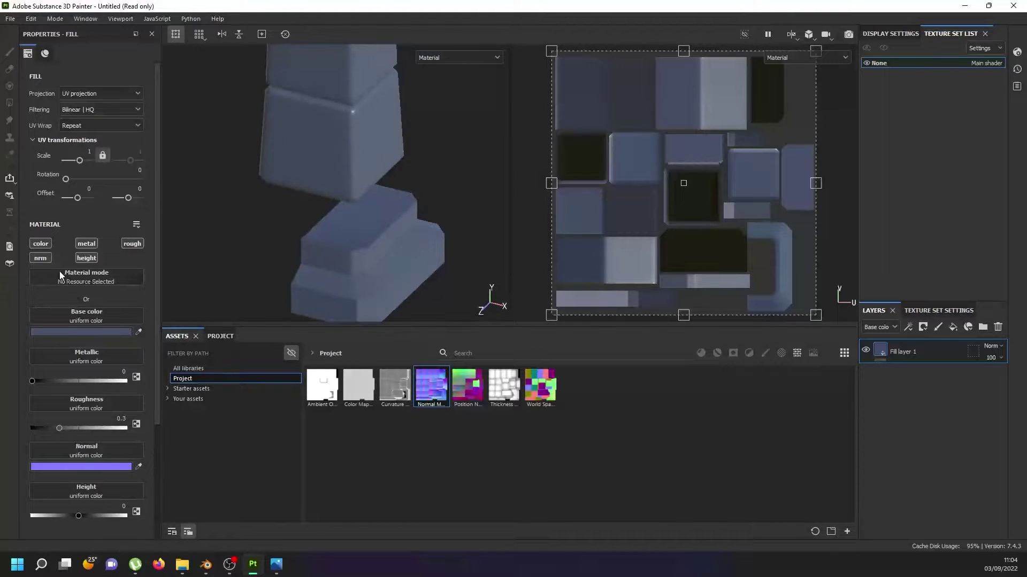
Step: Disable the fill's metallic, normal, height and roughness channels
click(85, 244)
click(42, 258)
click(86, 258)
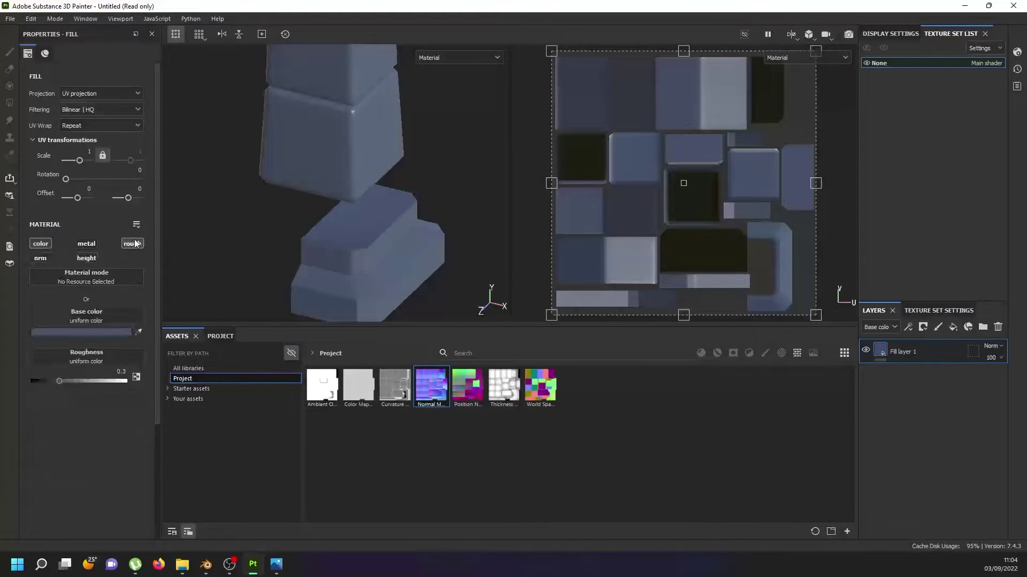
click(134, 244)
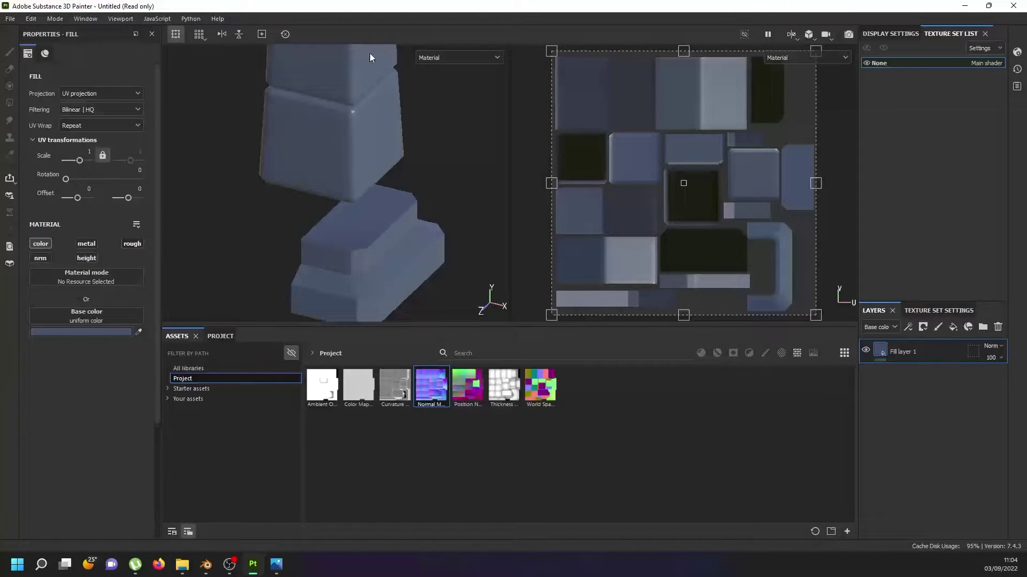
scroll(389, 149, down, 2)
Step: Switch the viewport to Single channel > Base color and turn the column to face front
click(461, 56)
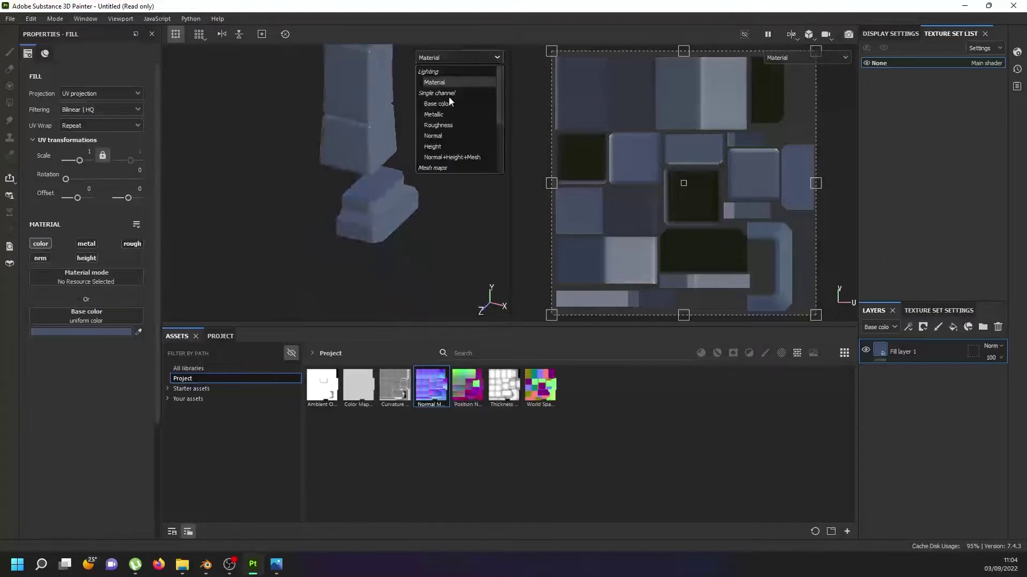
click(447, 104)
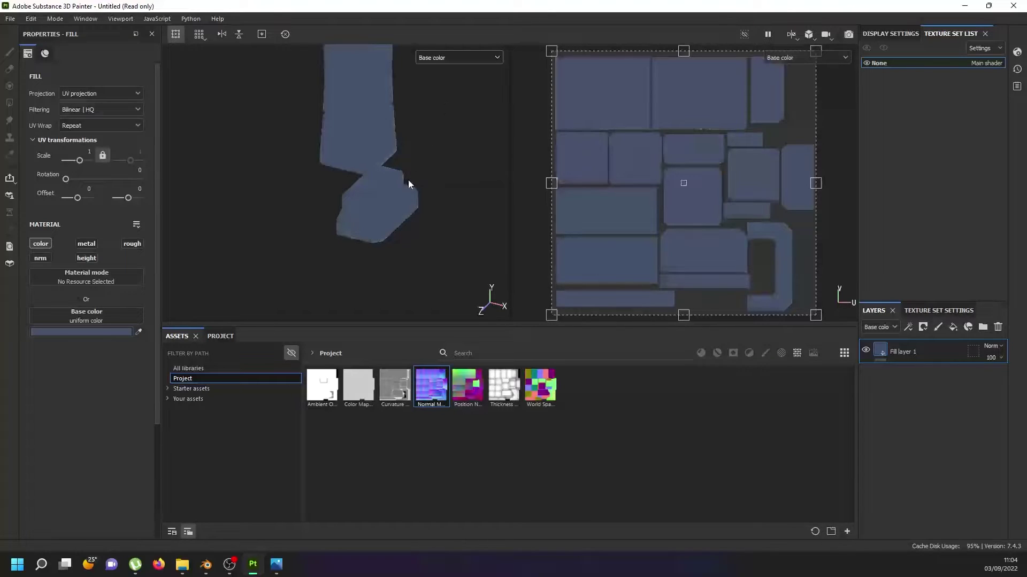
mouse_move(409, 185)
alt+mouse_down()
mouse_move(429, 172)
mouse_move(412, 199)
mouse_move(339, 214)
alt+mouse_up()
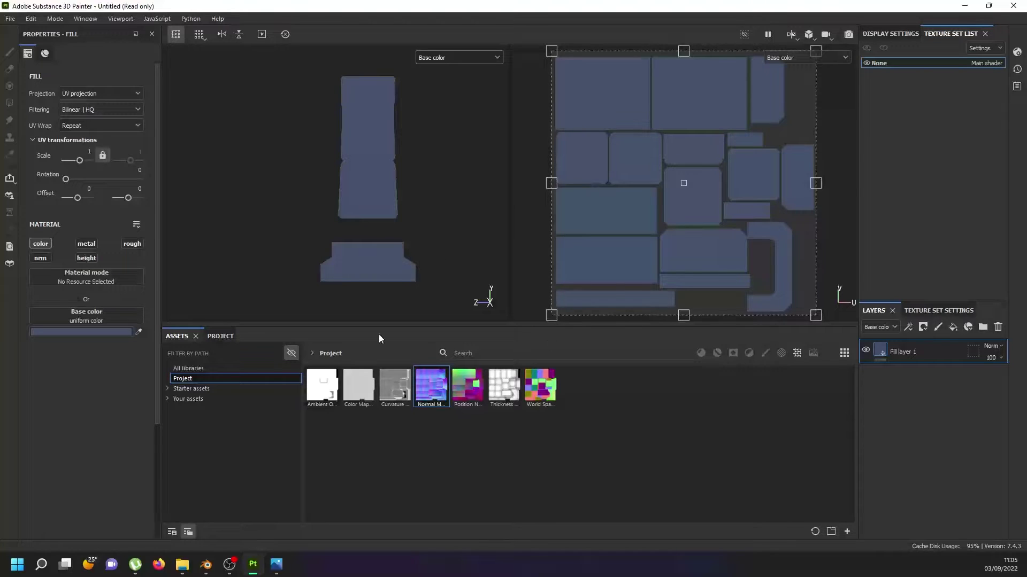
mouse_move(376, 230)
alt+mouse_down()
mouse_move(442, 210)
mouse_move(474, 238)
mouse_move(478, 230)
alt+mouse_up()
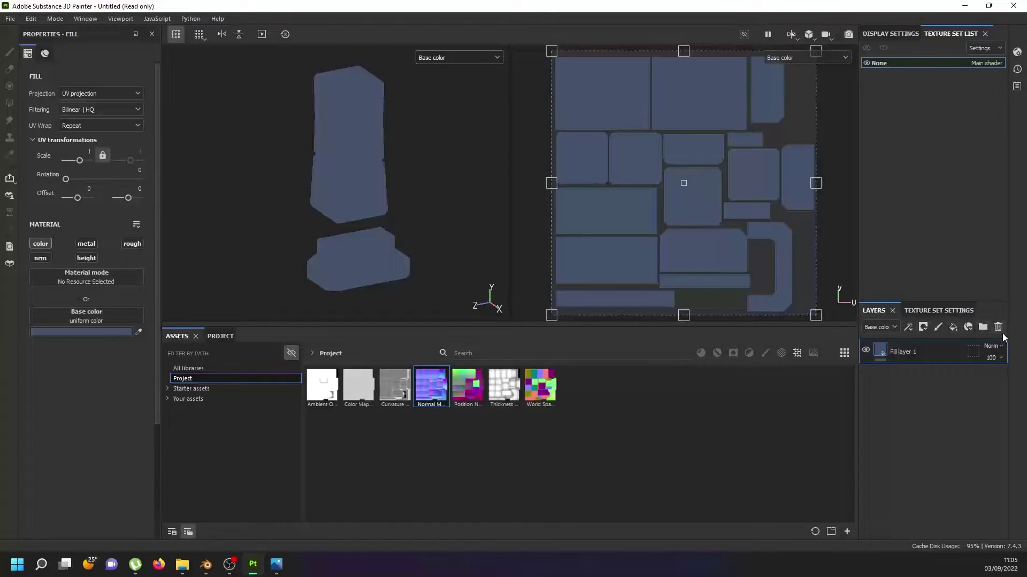
click(952, 327)
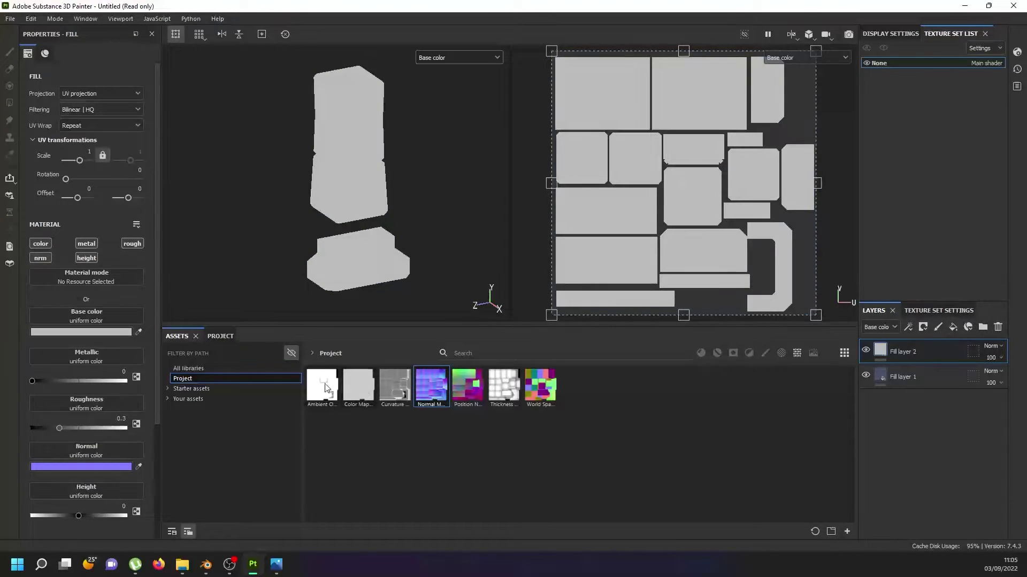
mouse_move(323, 386)
mouse_down()
mouse_move(85, 319)
mouse_move(129, 317)
mouse_up()
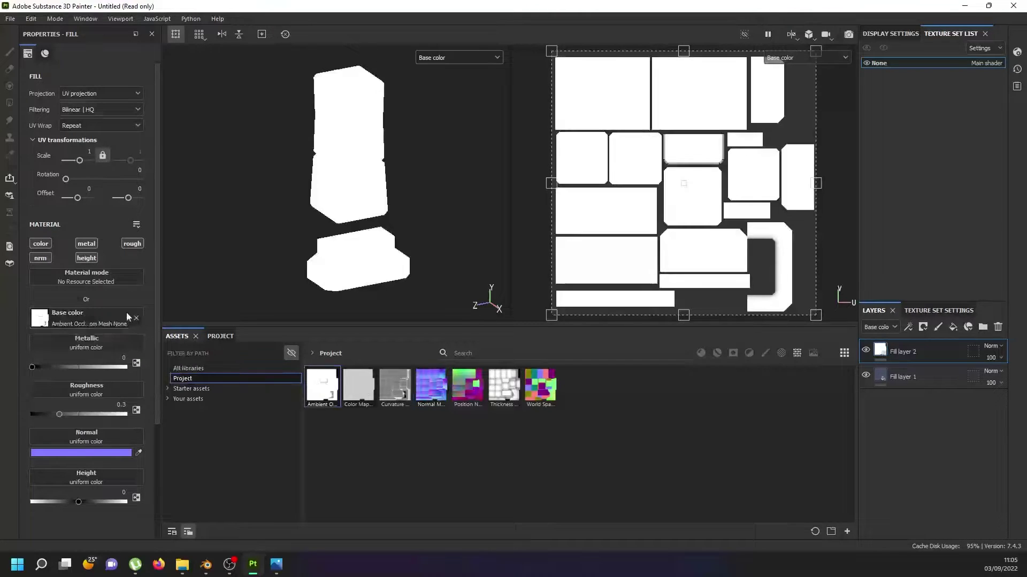
click(990, 346)
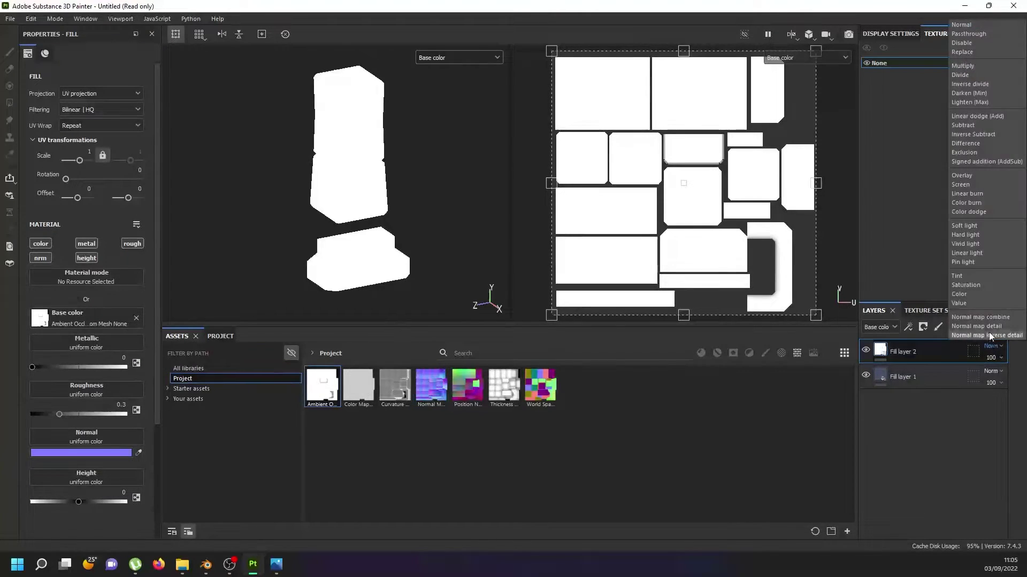
click(982, 66)
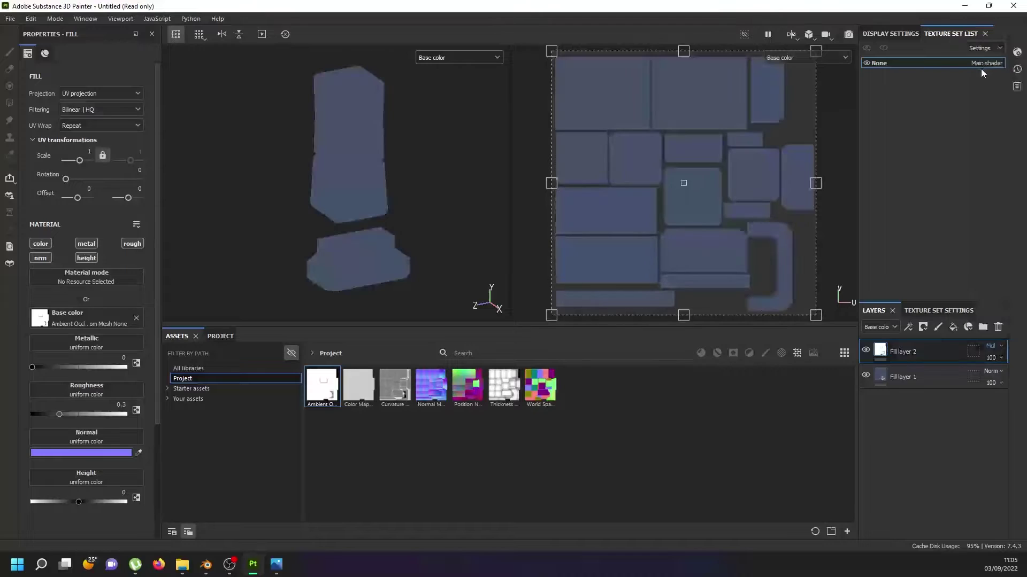
click(81, 246)
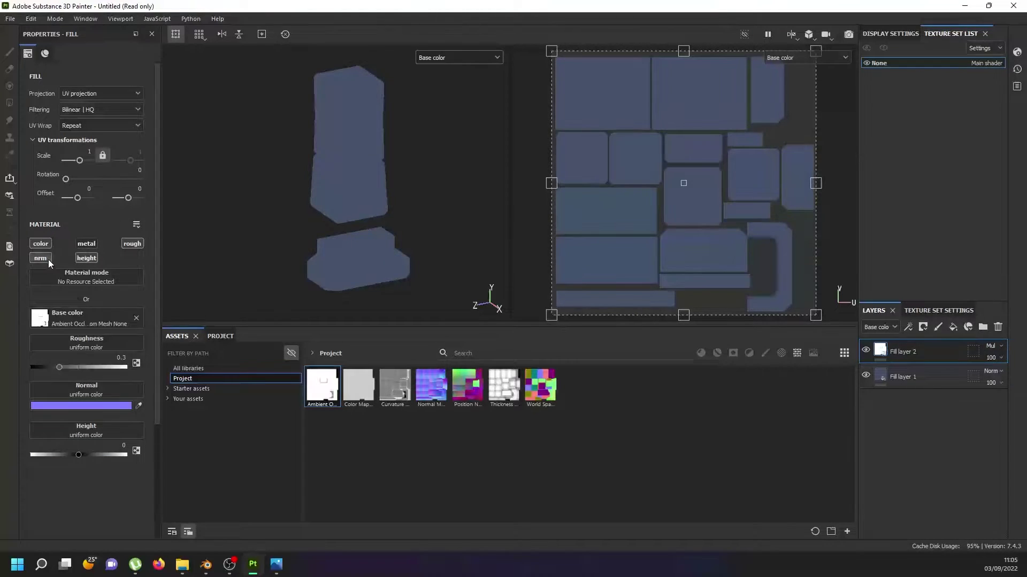
click(47, 258)
click(133, 246)
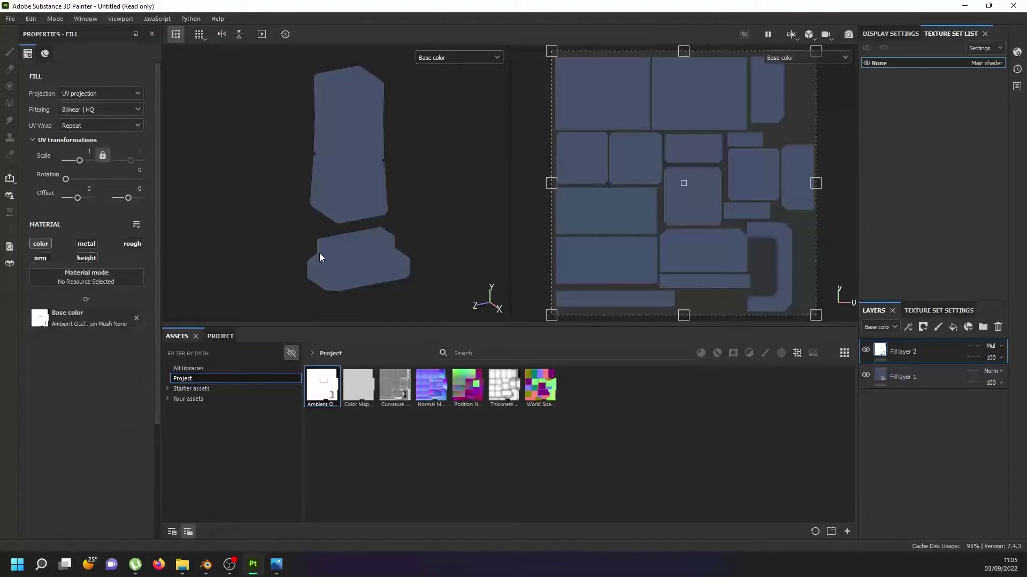
scroll(830, 274, up, 1)
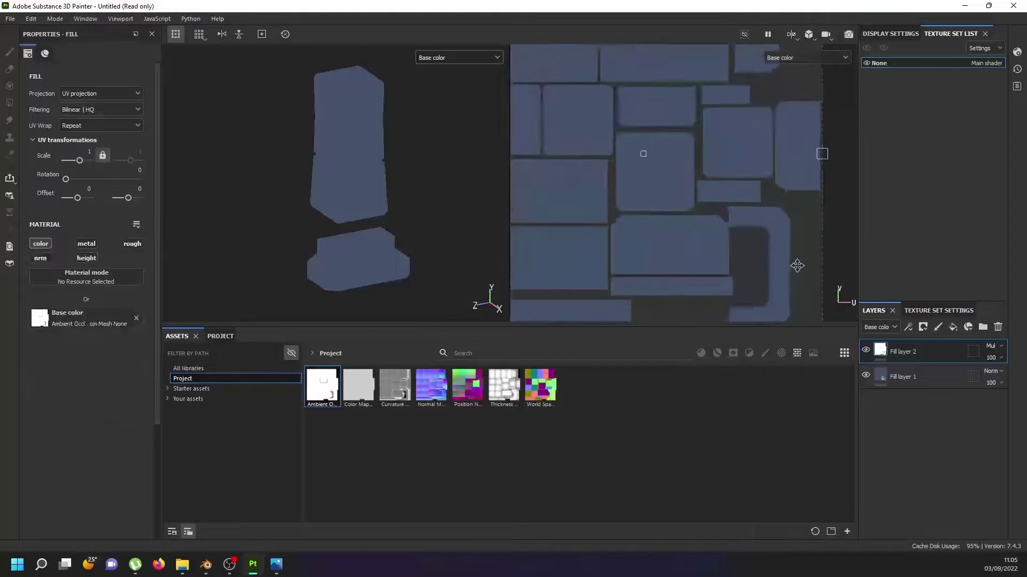
scroll(795, 222, up, 2)
scroll(788, 227, up, 2)
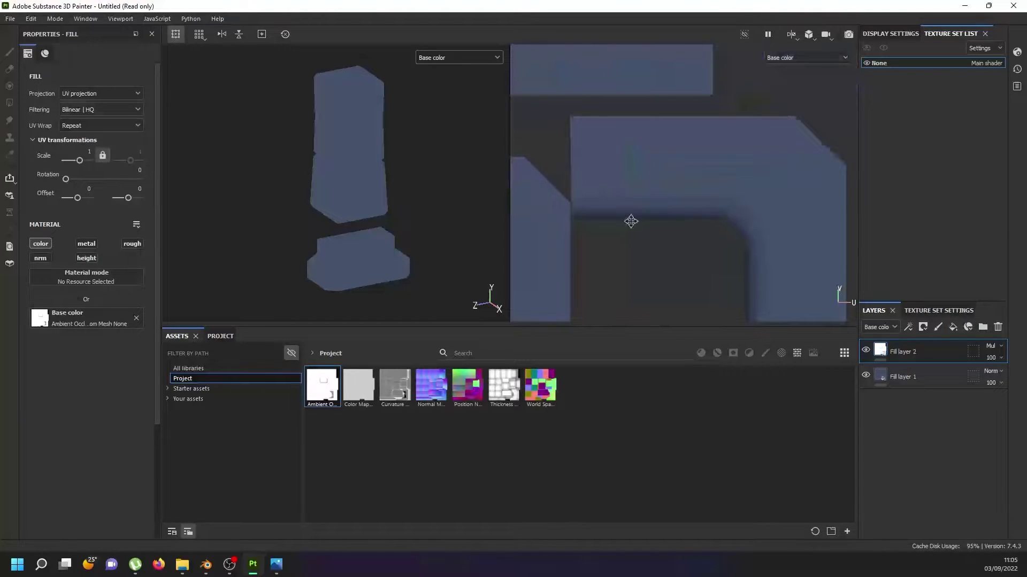
scroll(328, 270, up, 1)
scroll(338, 266, up, 2)
scroll(369, 278, up, 2)
scroll(377, 267, down, 2)
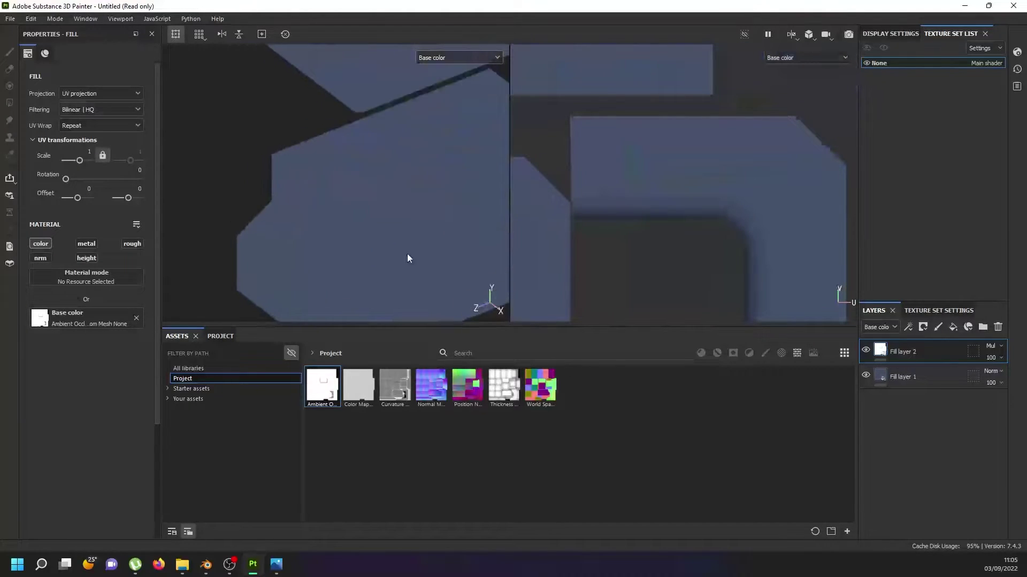
scroll(374, 188, down, 1)
scroll(373, 190, down, 2)
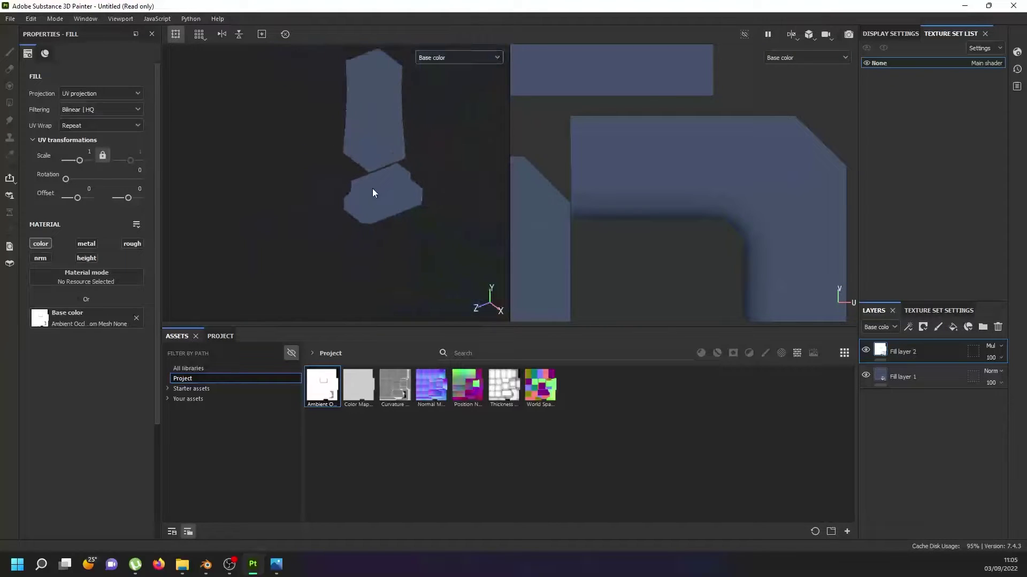
mouse_move(374, 156)
alt+mouse_down()
mouse_move(387, 193)
mouse_move(399, 161)
mouse_move(406, 170)
alt+mouse_up()
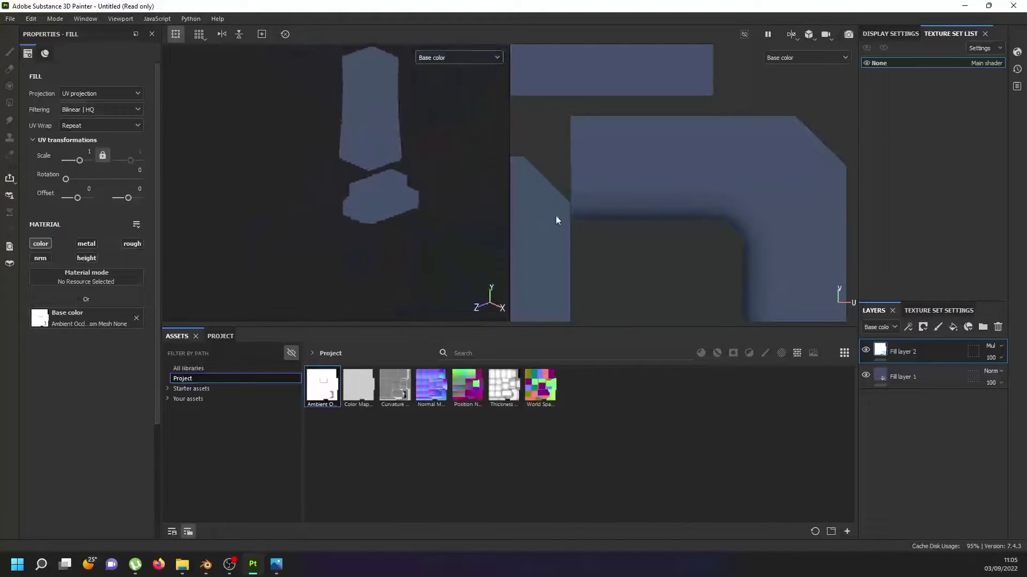
Step: Give Fill layer 2 a plain colour with Normal blending
right_click(898, 351)
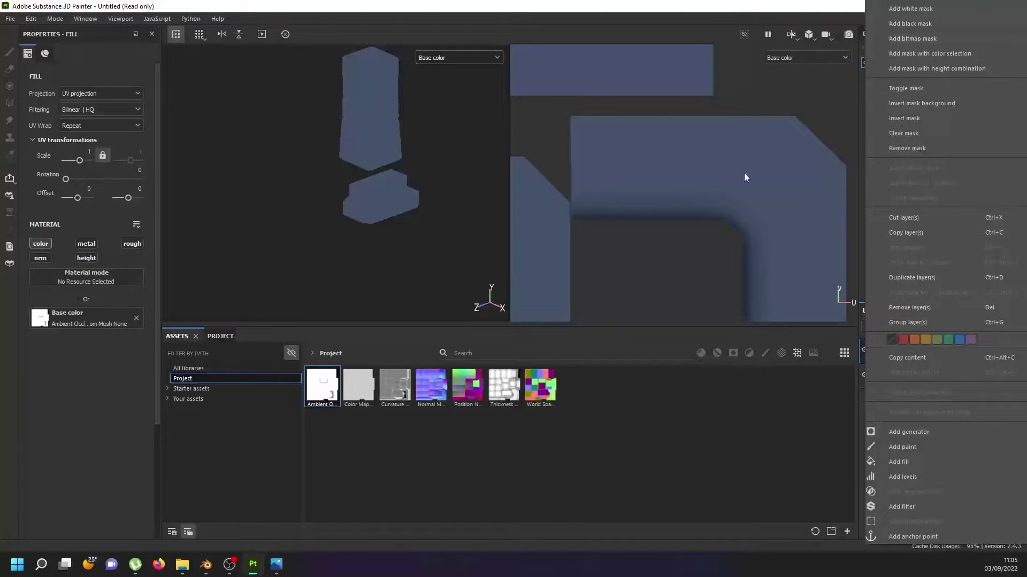
click(149, 319)
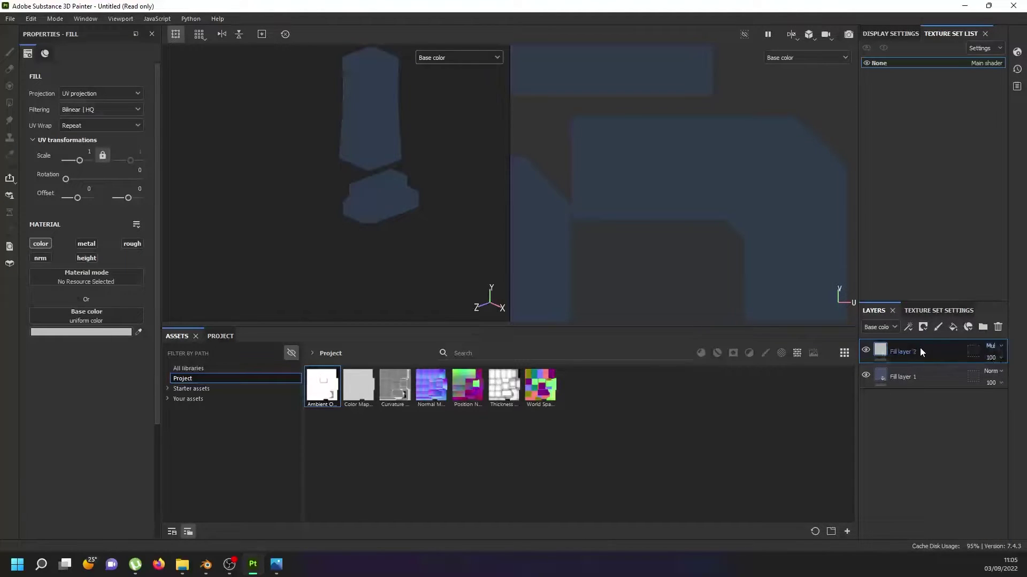
click(992, 346)
click(1002, 33)
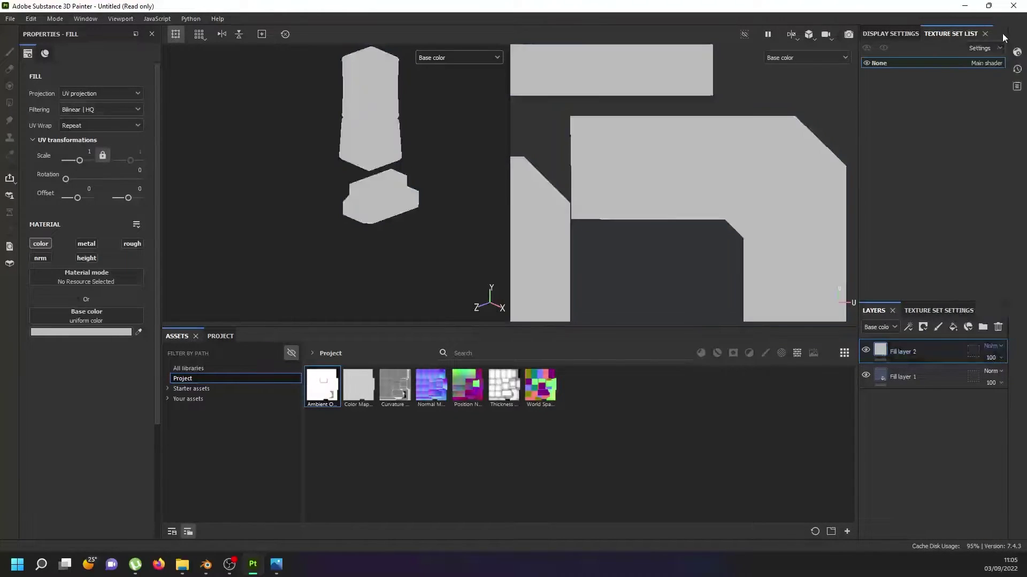
Step: Add a black mask to Fill layer 2, filled with the ambient occlusion map
right_click(904, 356)
click(957, 27)
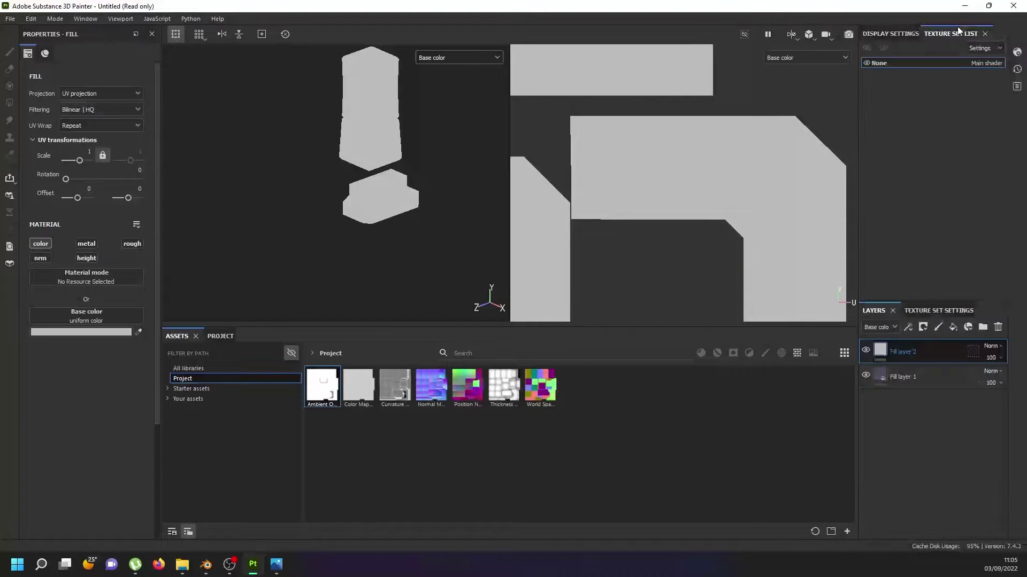
right_click(896, 346)
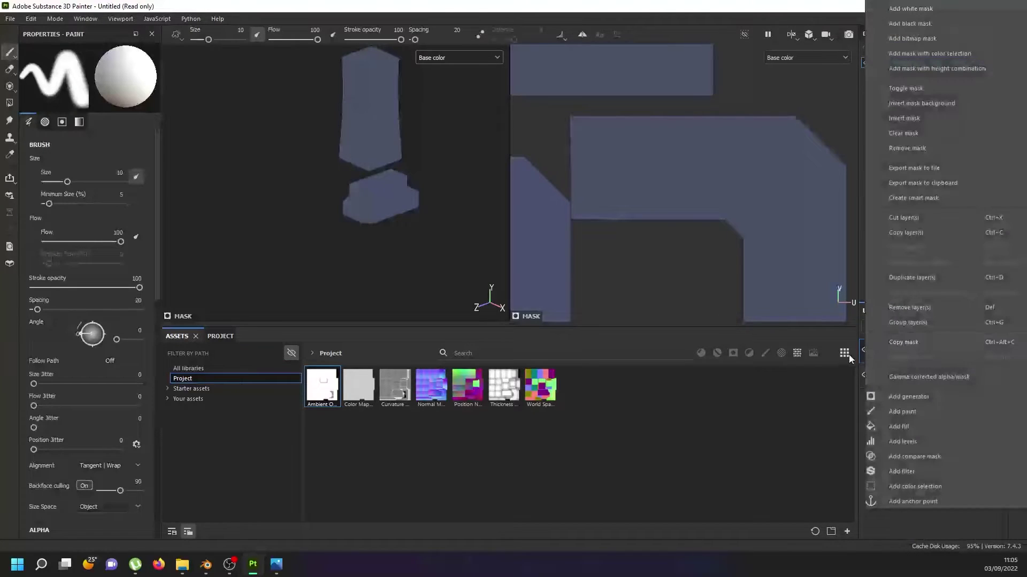
click(898, 426)
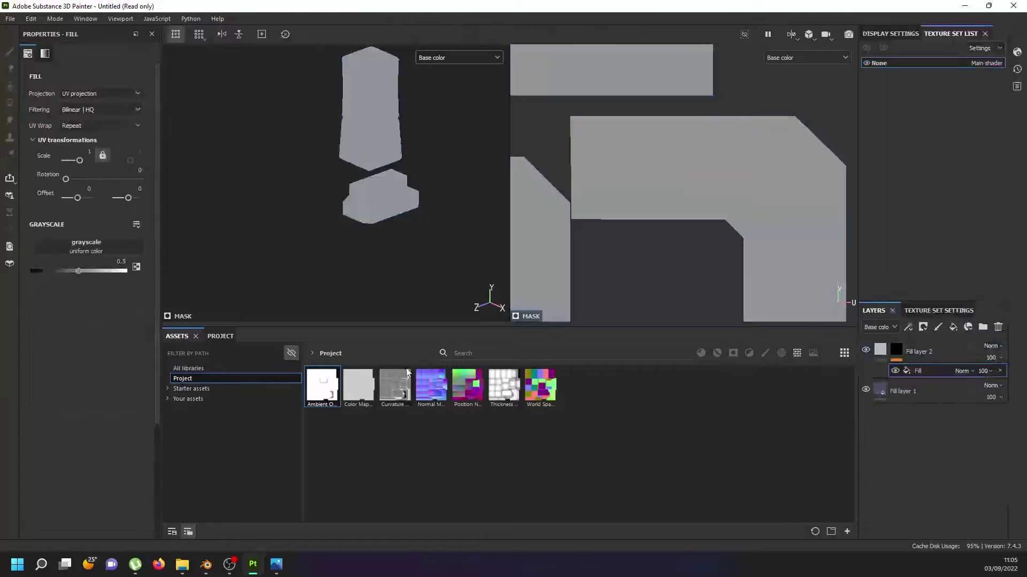
drag(323, 385, 83, 247)
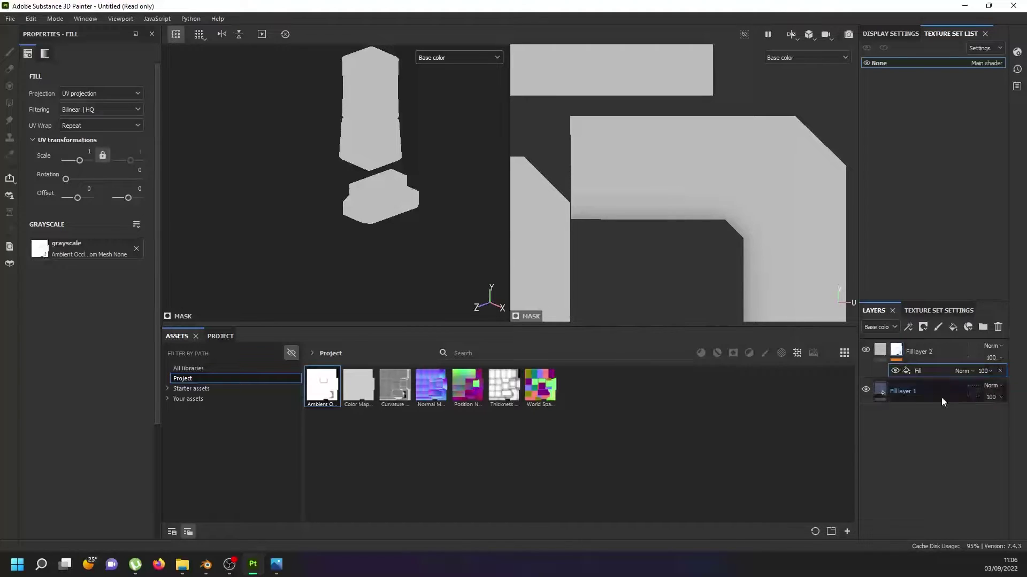
Step: Add another fill effect and a Levels adjustment to Fill layer 2's mask
click(884, 348)
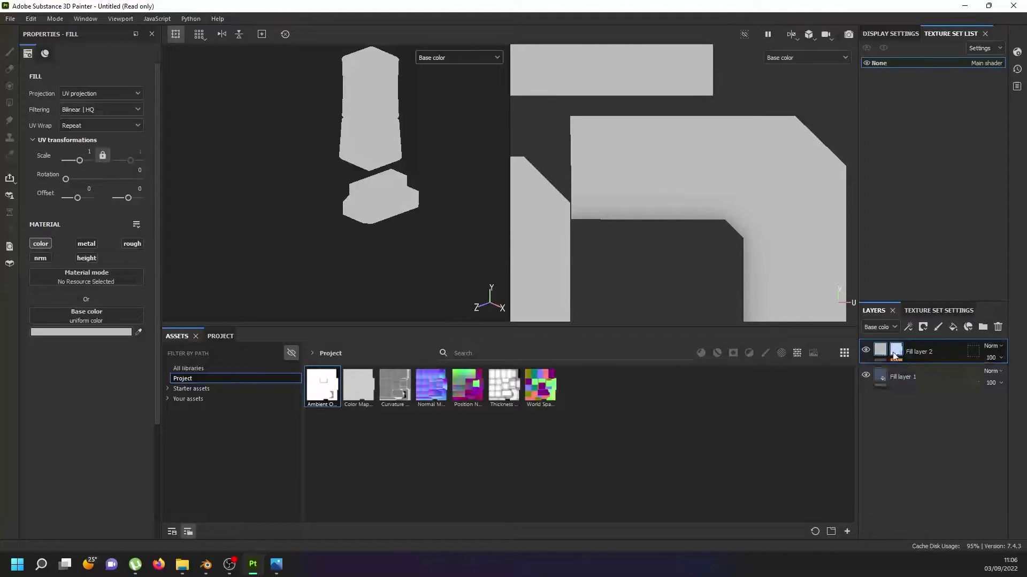
click(897, 351)
right_click(897, 350)
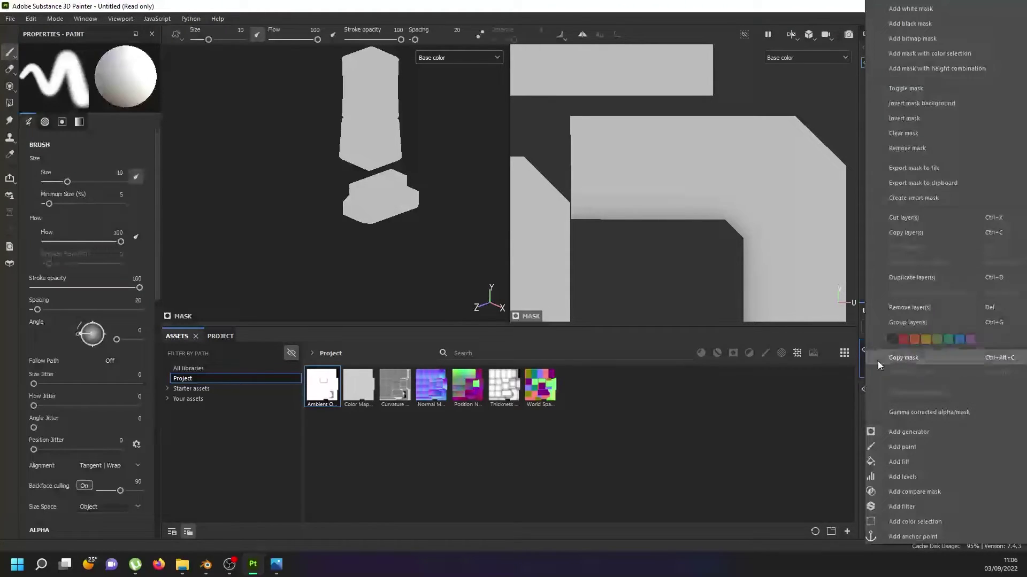
click(903, 462)
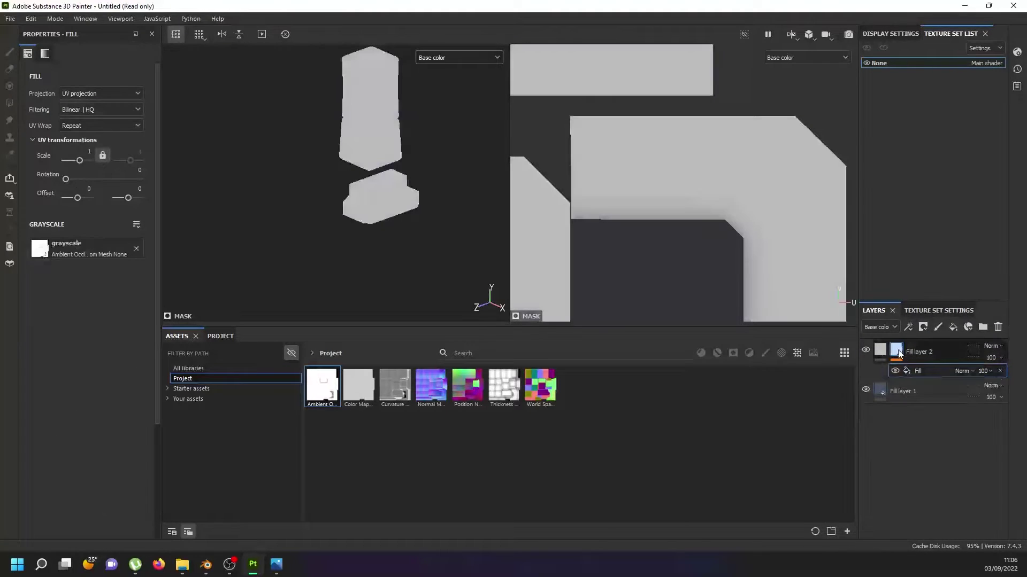
right_click(897, 353)
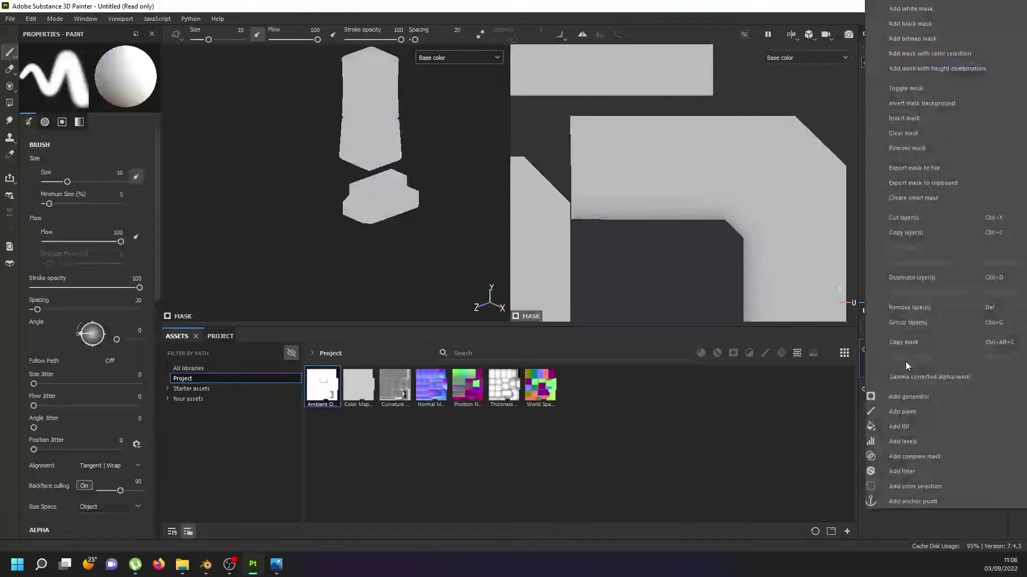
click(904, 438)
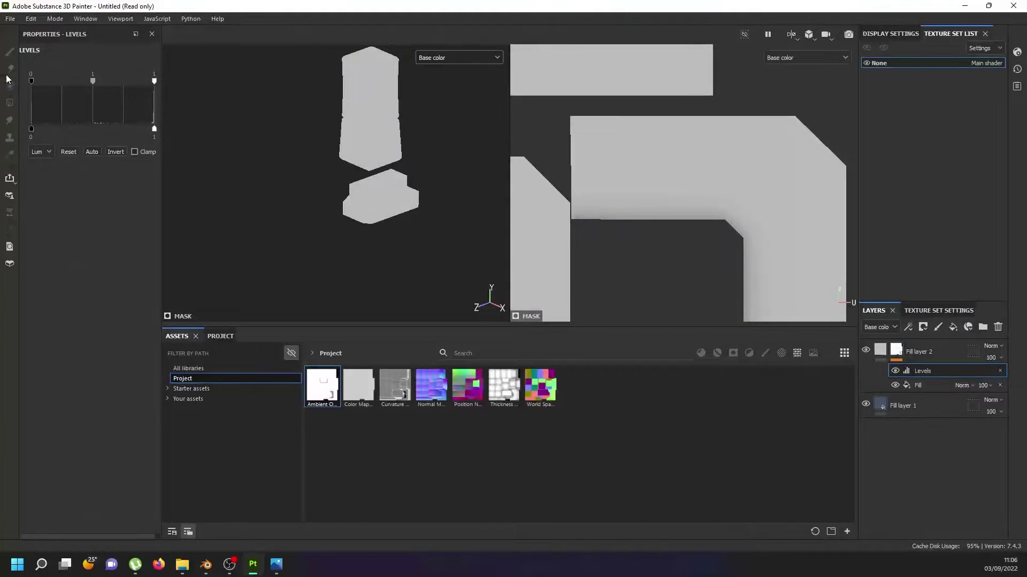
Step: Raise the mask Levels input black point to 0.922 and invert it
scroll(337, 155, up, 3)
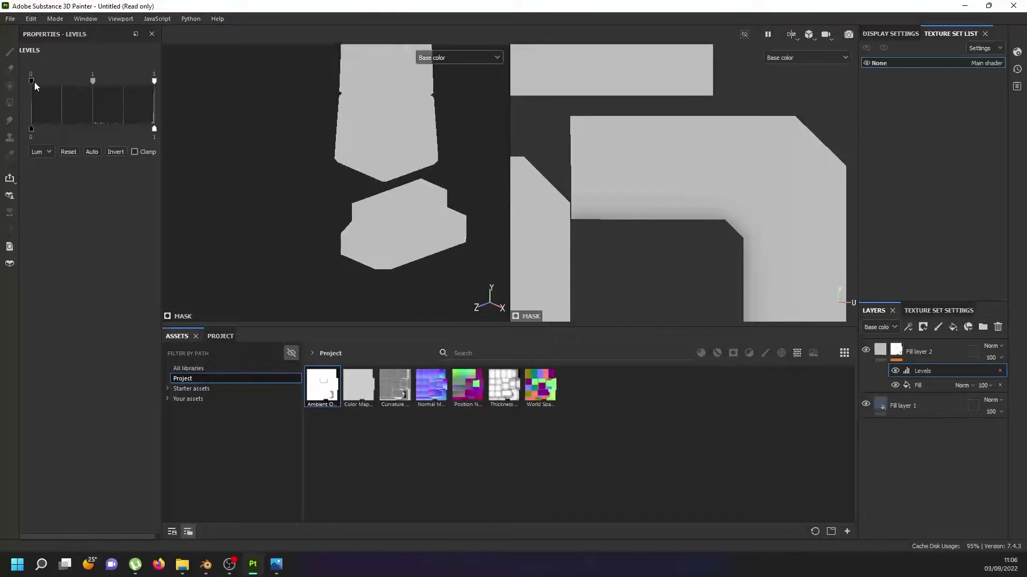
mouse_move(32, 82)
mouse_down()
mouse_move(161, 84)
mouse_move(26, 85)
mouse_up()
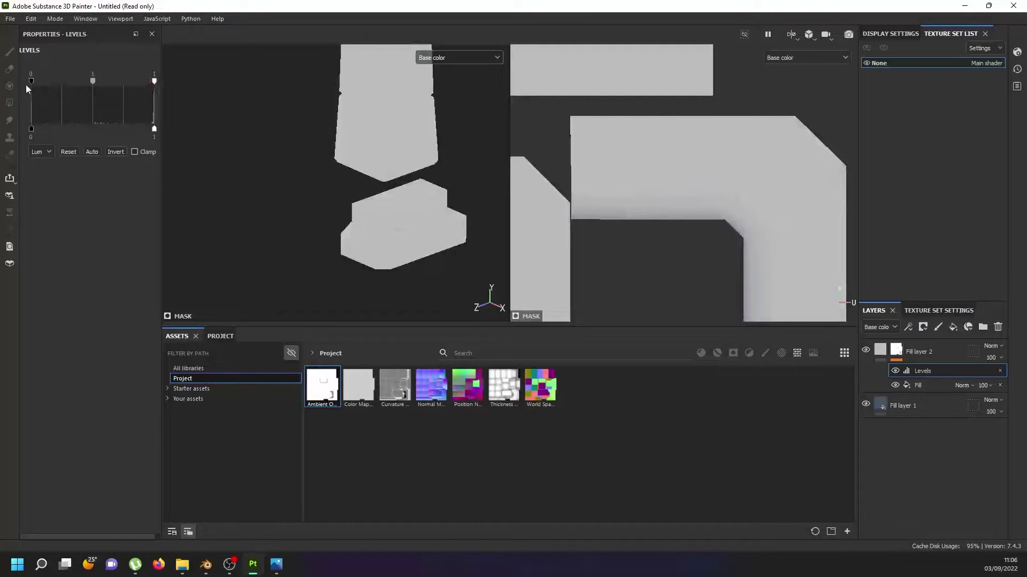
click(117, 151)
scroll(377, 168, down, 3)
scroll(768, 219, down, 2)
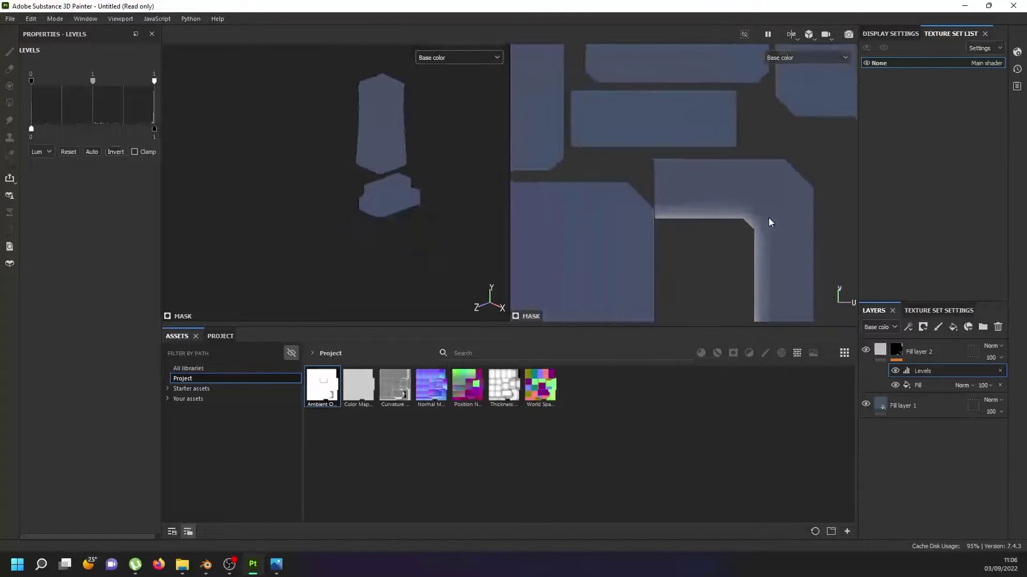
scroll(764, 216, down, 3)
scroll(748, 197, down, 2)
scroll(727, 169, up, 2)
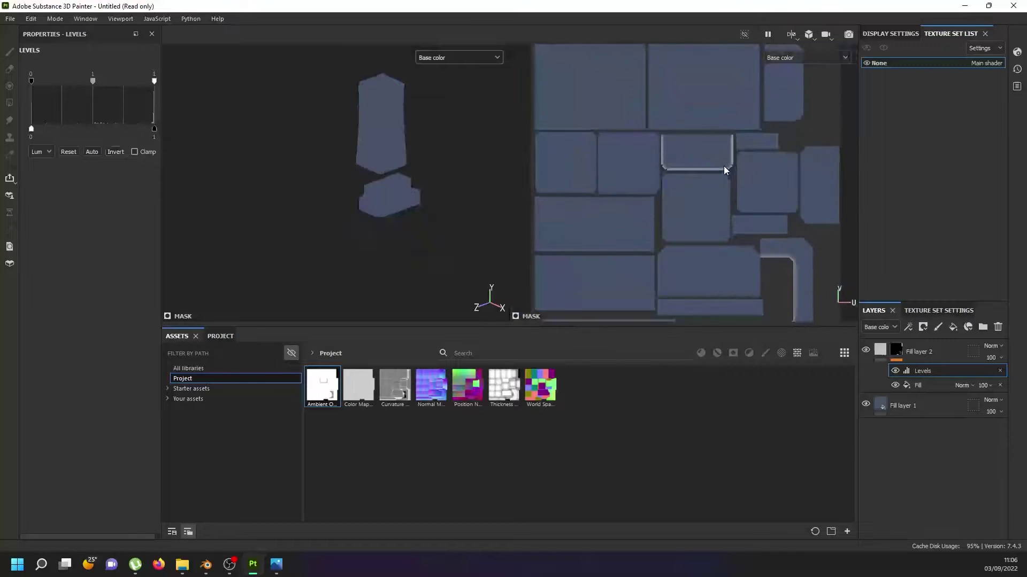
Step: Lower the Levels output white to about 0.6, keeping default midtone and output black
mouse_move(93, 84)
mouse_down()
mouse_move(127, 82)
mouse_move(36, 83)
mouse_up()
key(ctrl+z)
mouse_move(32, 133)
mouse_down()
mouse_move(62, 132)
mouse_move(43, 132)
mouse_up()
drag(154, 132, 107, 130)
drag(33, 130, 42, 130)
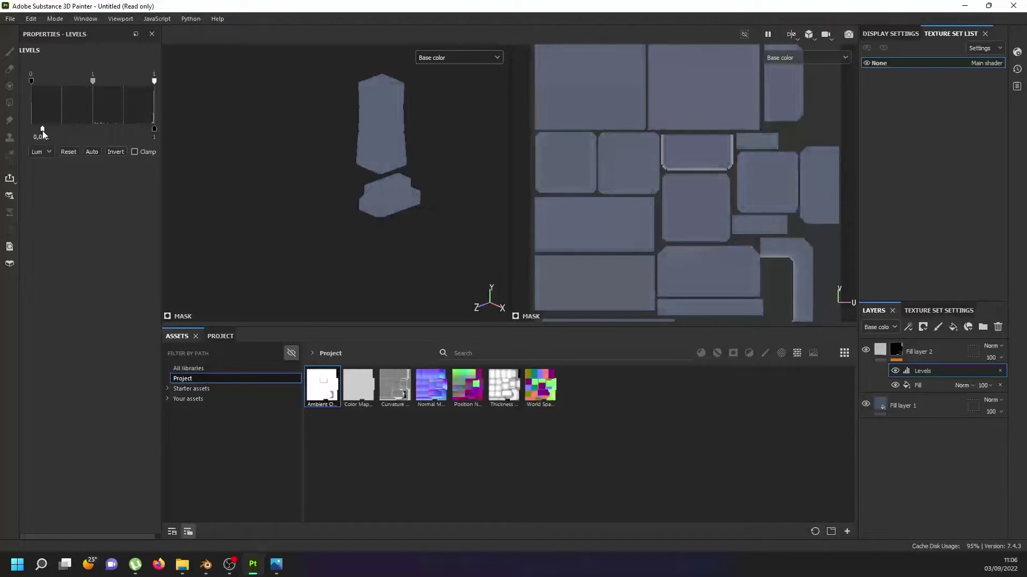
scroll(423, 137, up, 2)
scroll(387, 141, up, 3)
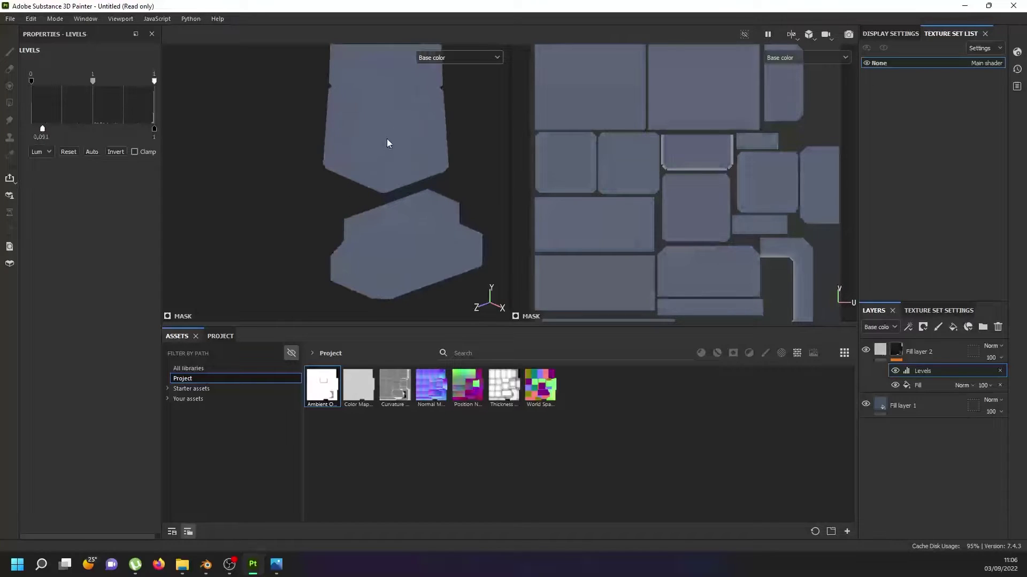
scroll(384, 174, down, 3)
key(ctrl+z)
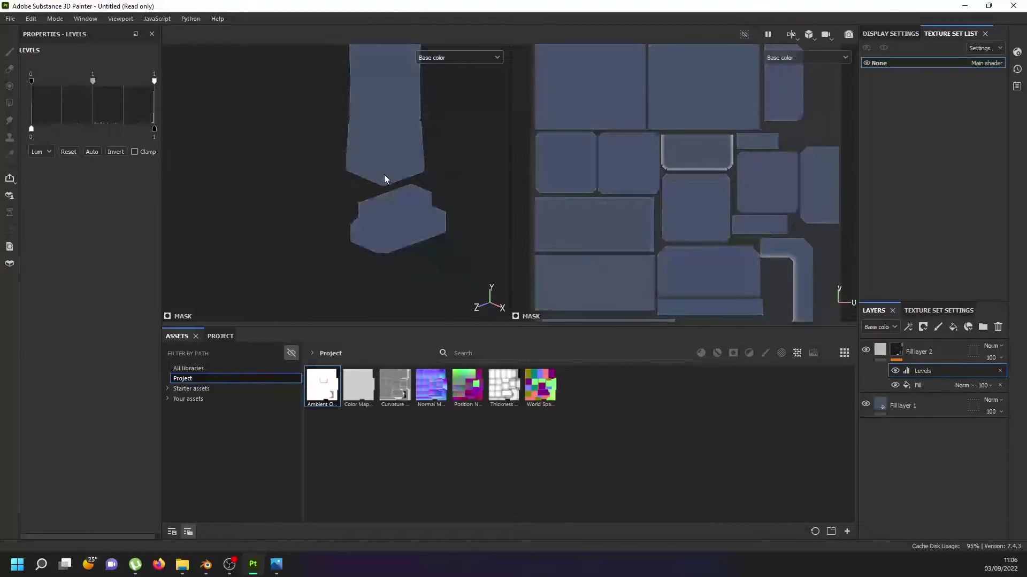
scroll(373, 215, down, 2)
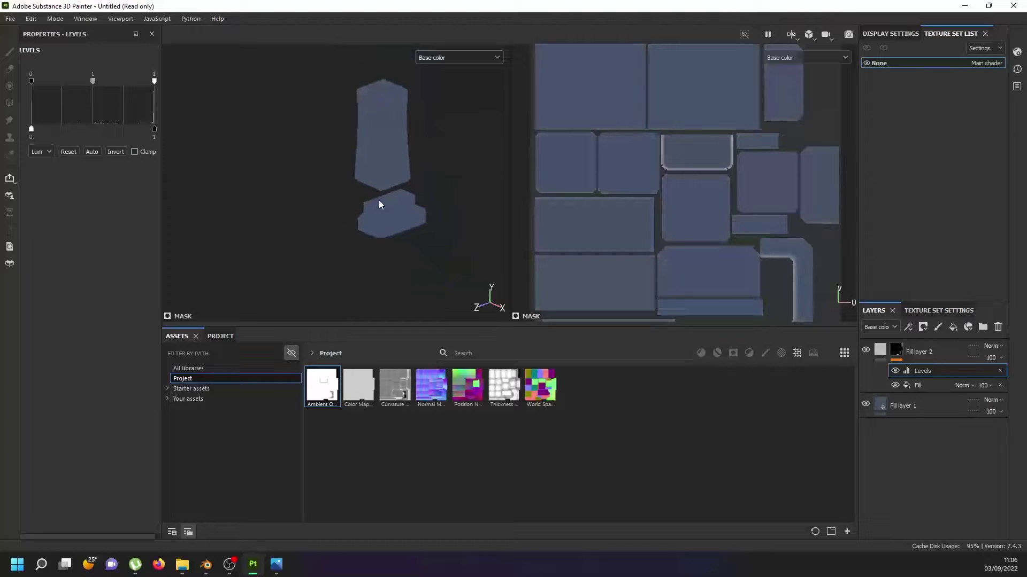
key(alt+Tab)
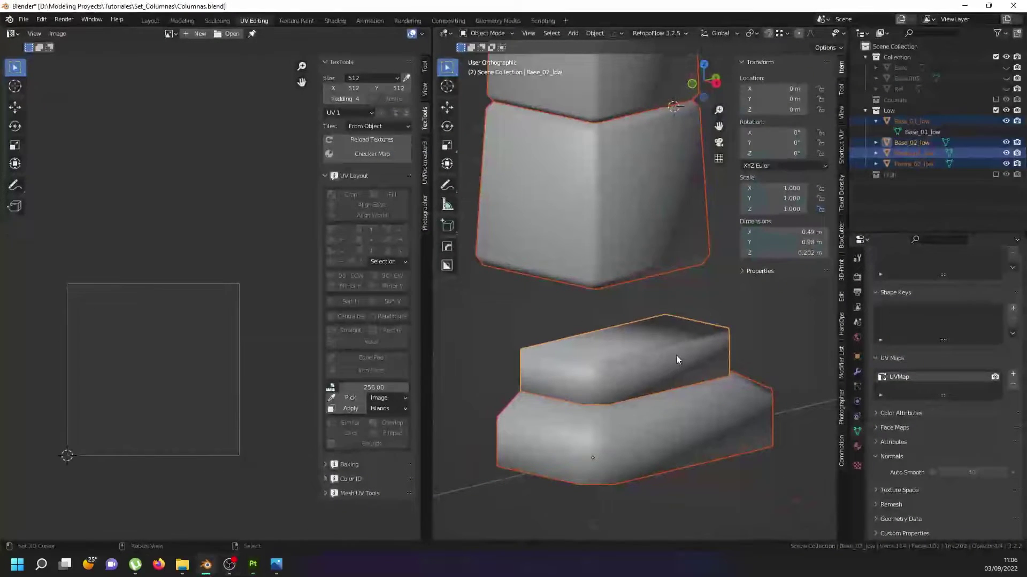
Step: Show only the High collection and enter face-select Edit Mode on Base_02_high
click(995, 110)
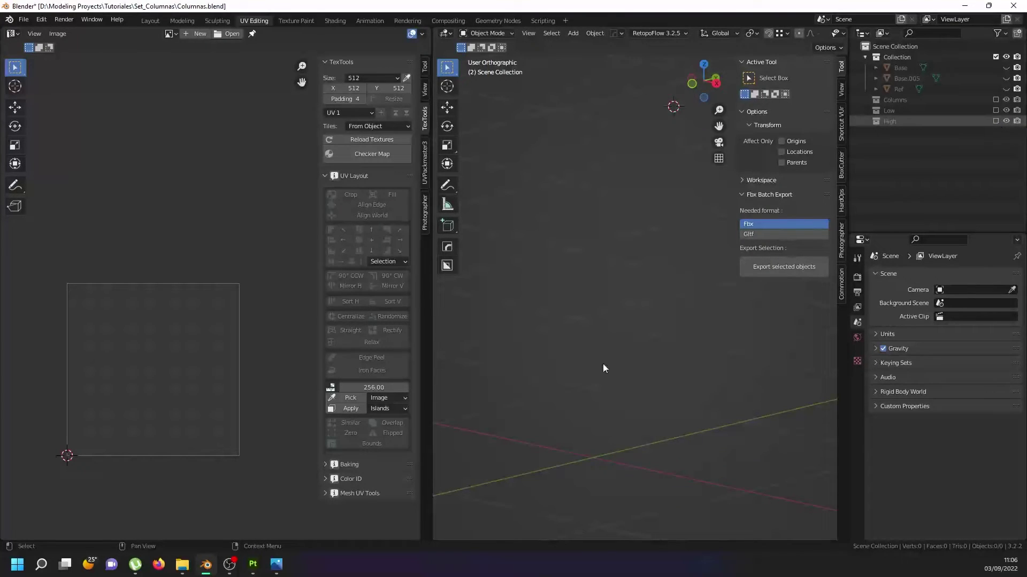
click(995, 121)
middle_drag(625, 405, 580, 387)
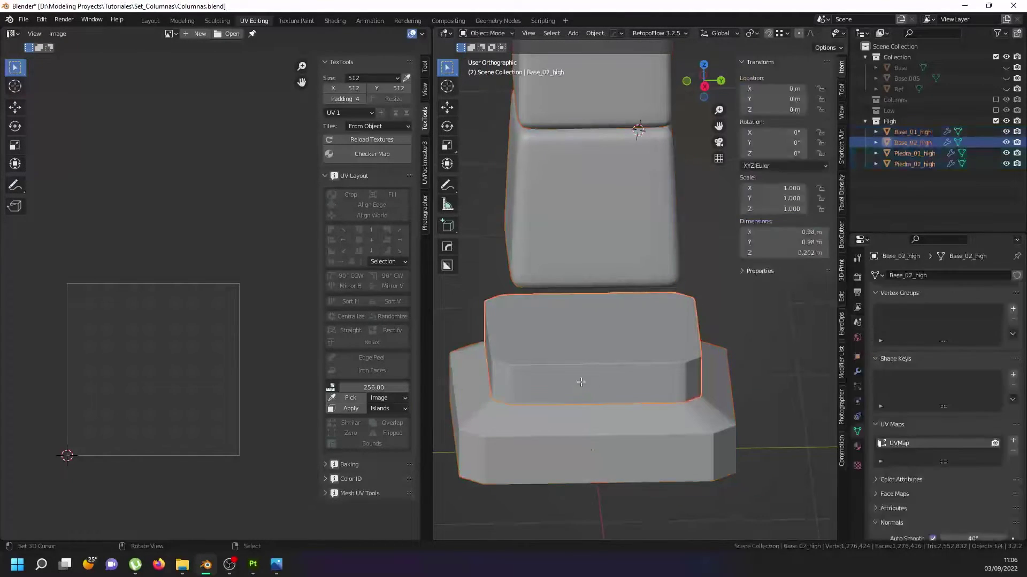
key(Tab)
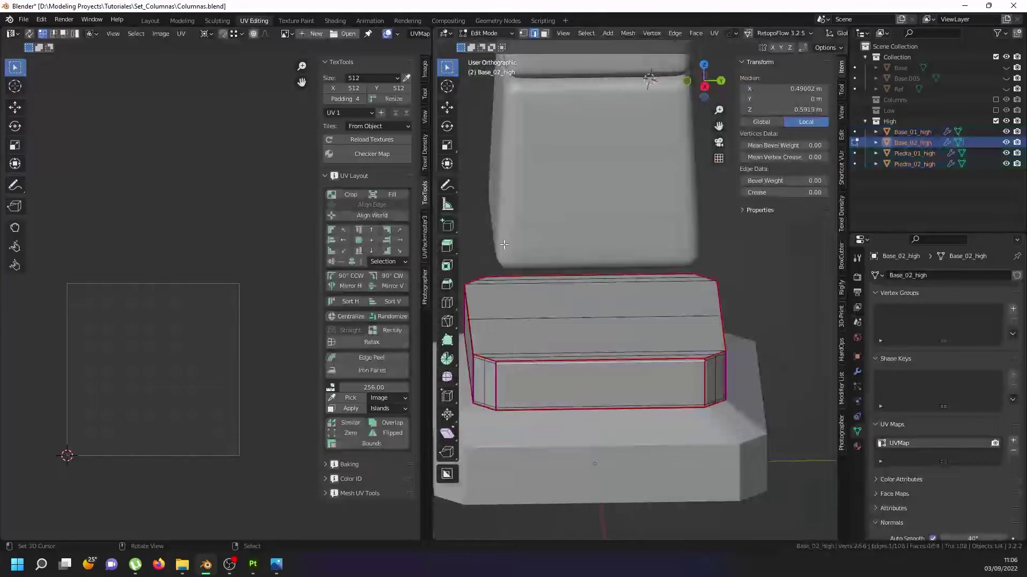
click(544, 35)
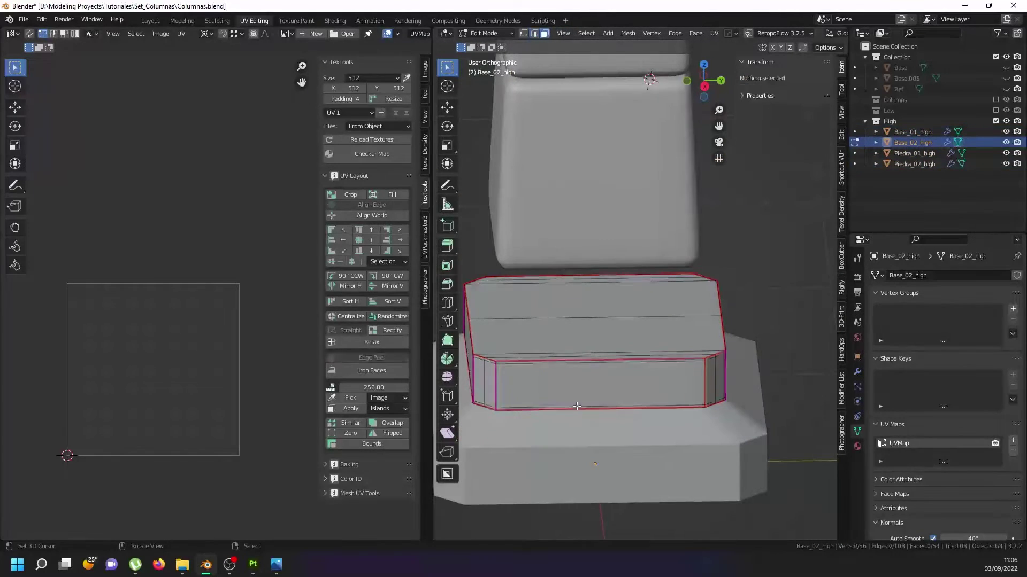
Step: Select the lower box's front face and inset it
scroll(593, 352, up, 2)
click(594, 344)
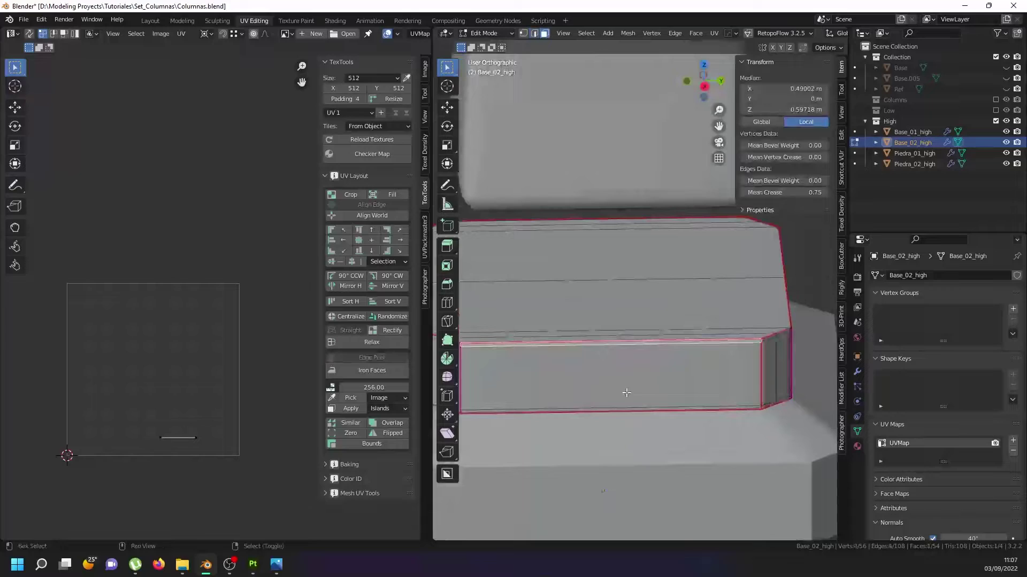
click(676, 401)
middle_drag(676, 401, 717, 425)
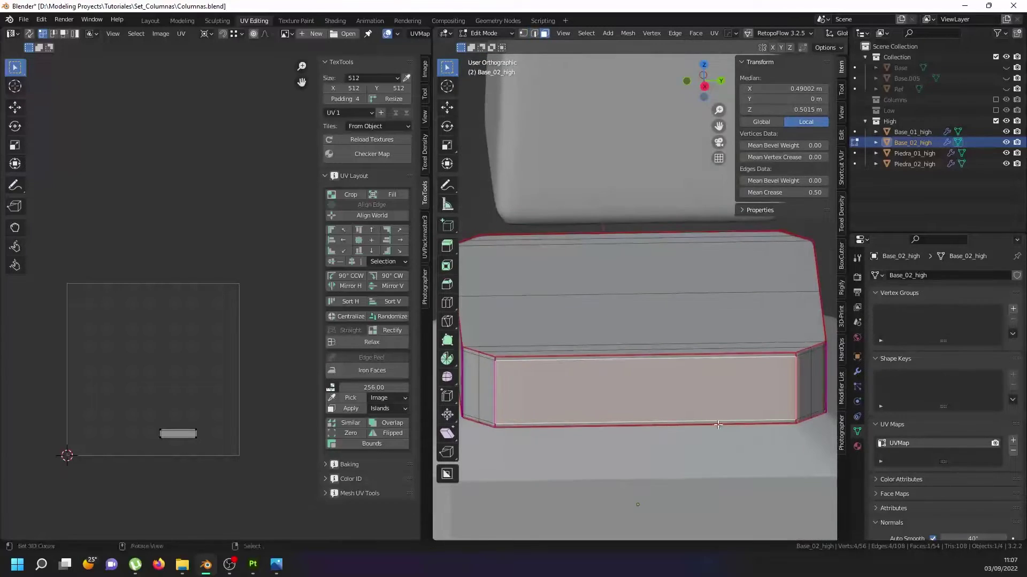
key(i)
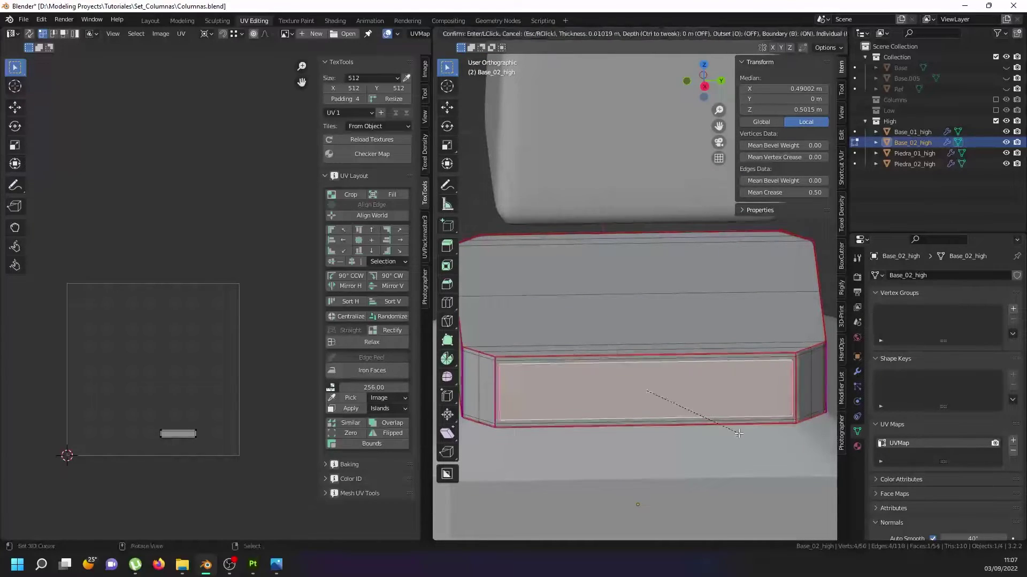
click(654, 412)
middle_drag(654, 413, 666, 343)
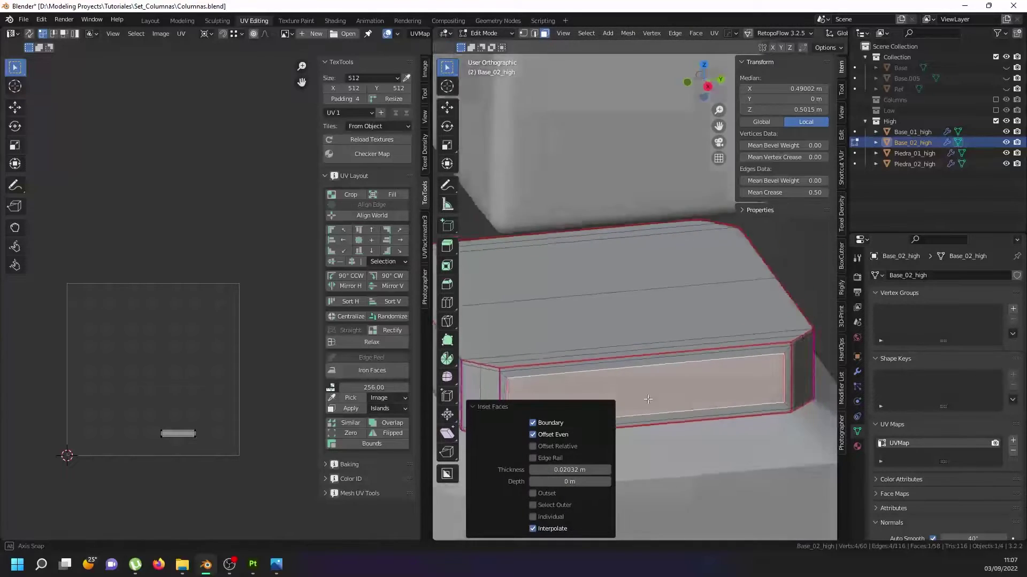
Step: Extrude the inset face, recess it 0.02849 m inward, and add a loop cut
scroll(665, 343, up, 2)
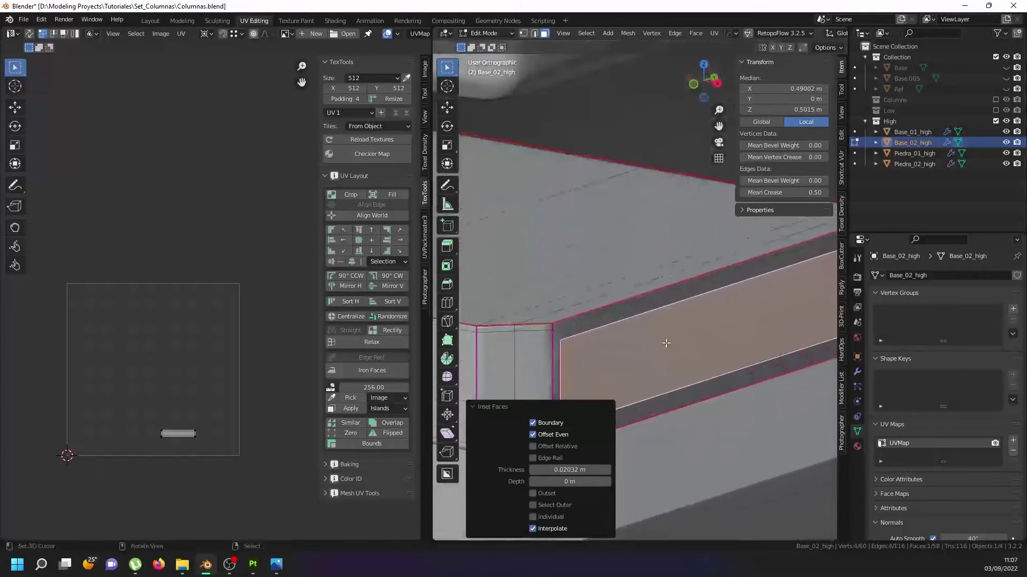
key(e)
key(Escape)
scroll(640, 344, down, 2)
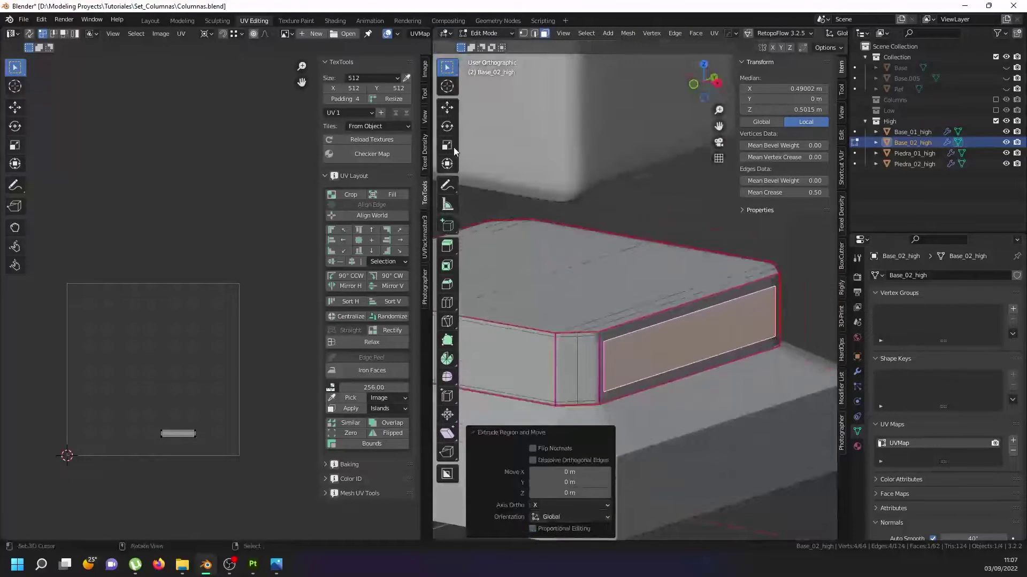
click(447, 107)
drag(725, 345, 717, 342)
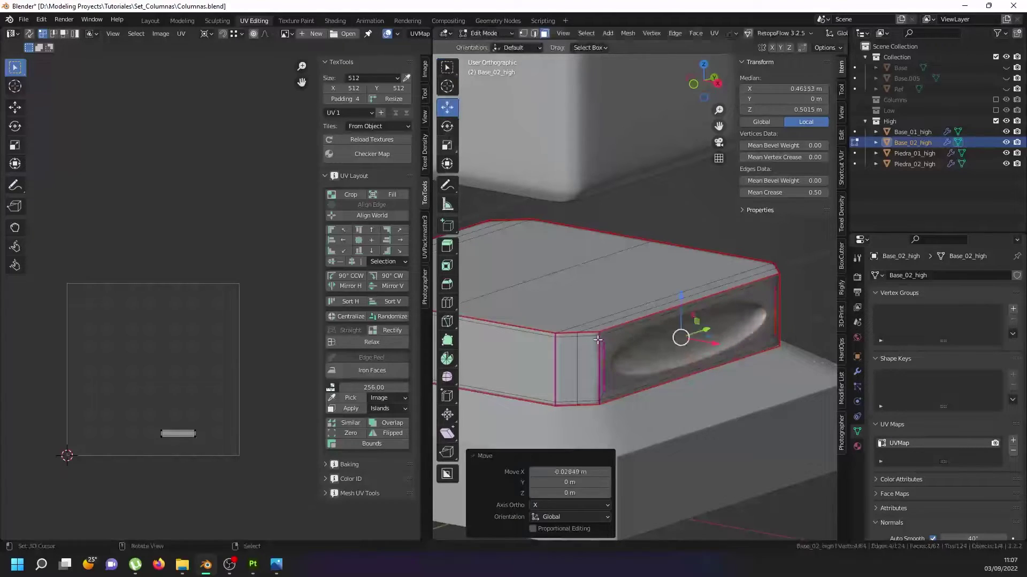
scroll(717, 343, up, 3)
key(ctrl+e)
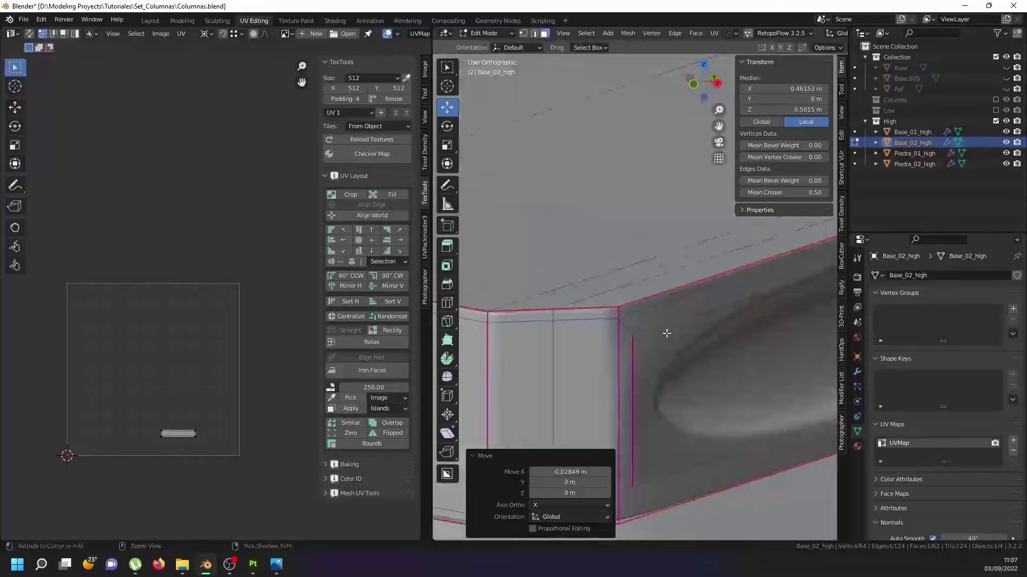
key(ctrl+r)
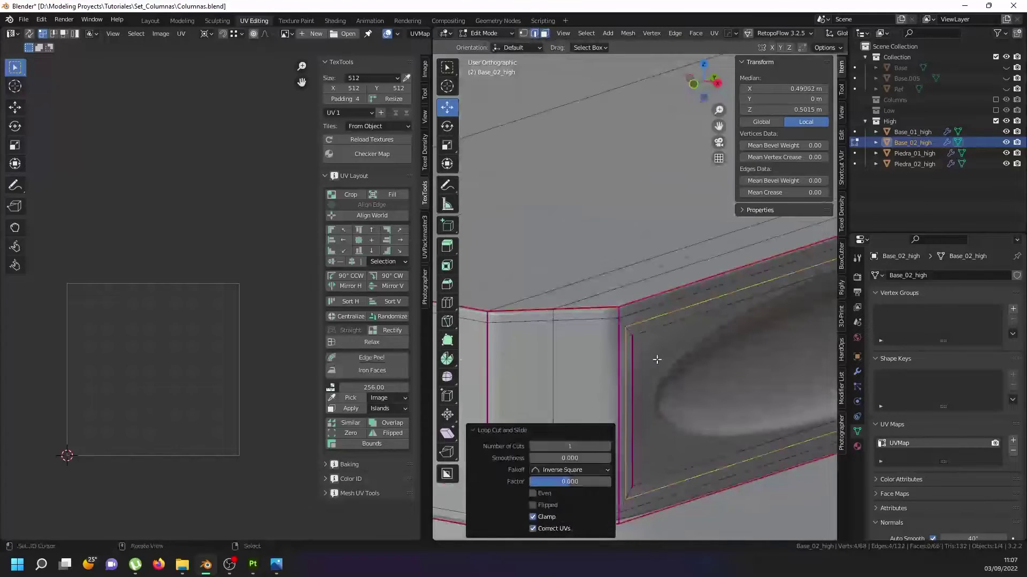
Step: Add an edge loop to the base block's recess and slide it into position
middle_drag(650, 381, 642, 364)
click(637, 368)
right_click(637, 367)
key(g)
key(g)
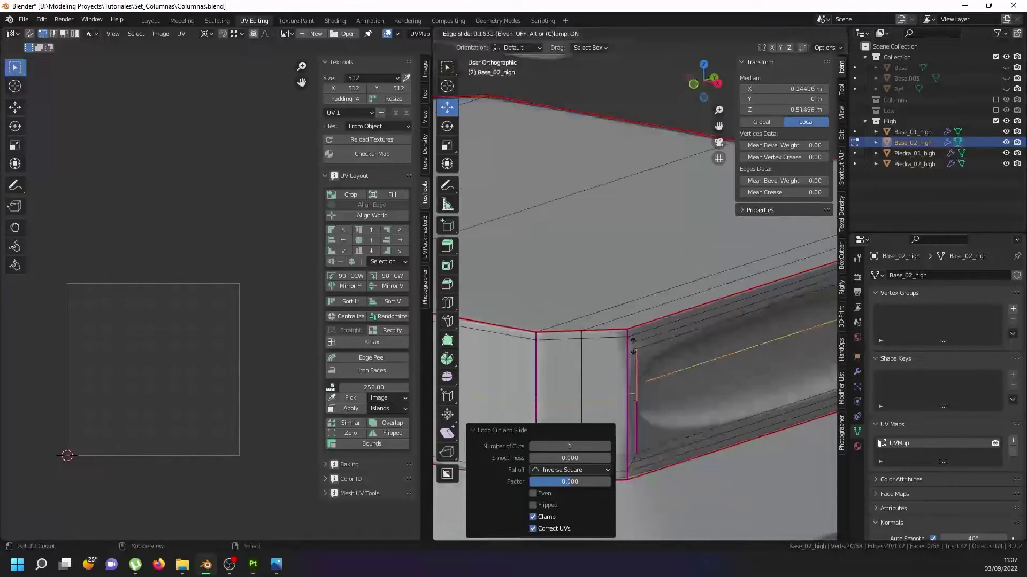
click(629, 329)
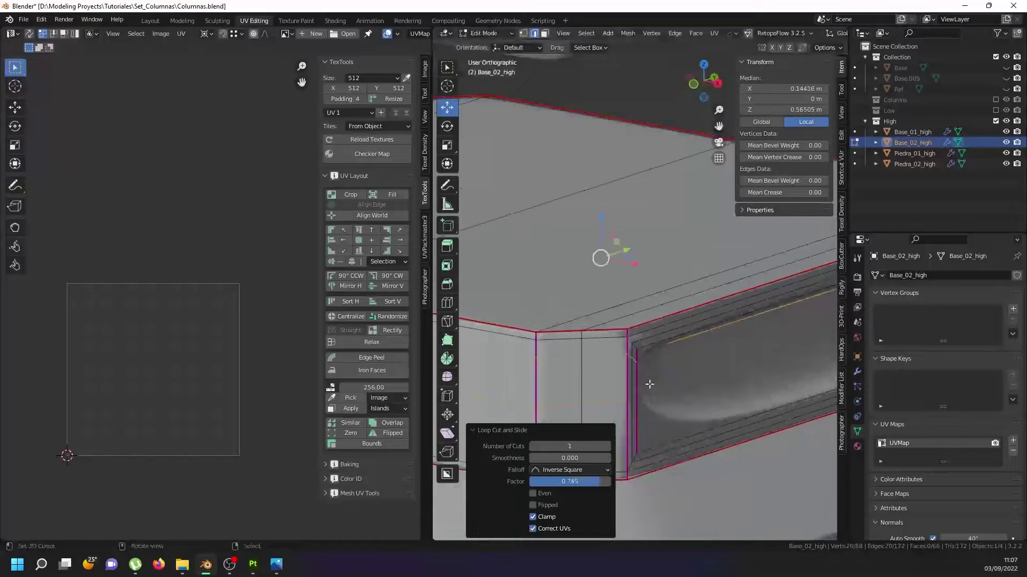
middle_drag(628, 329, 640, 315)
key(g)
key(g)
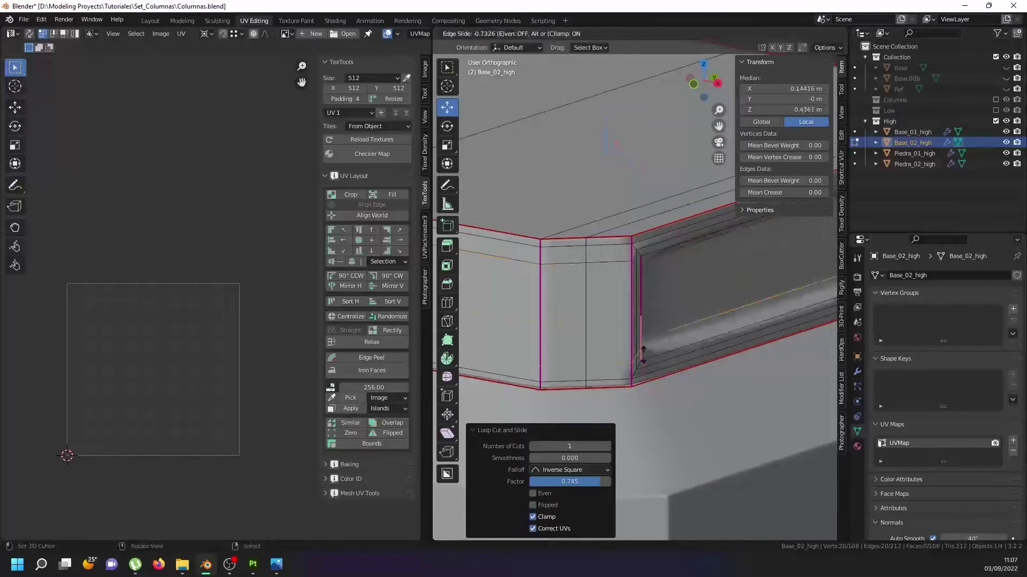
click(640, 349)
middle_drag(641, 349, 615, 339)
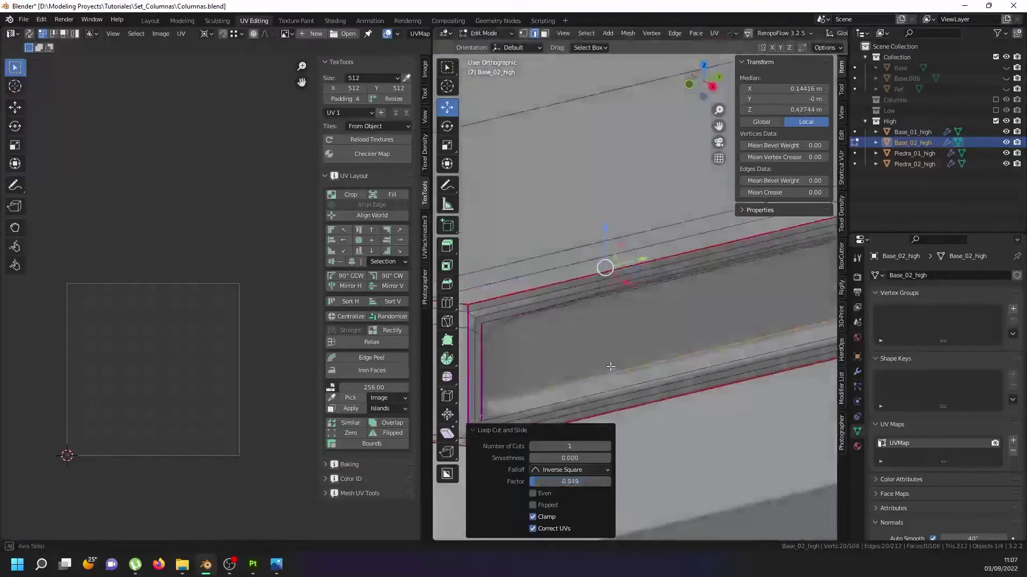
scroll(611, 336, down, 3)
scroll(611, 336, up, 3)
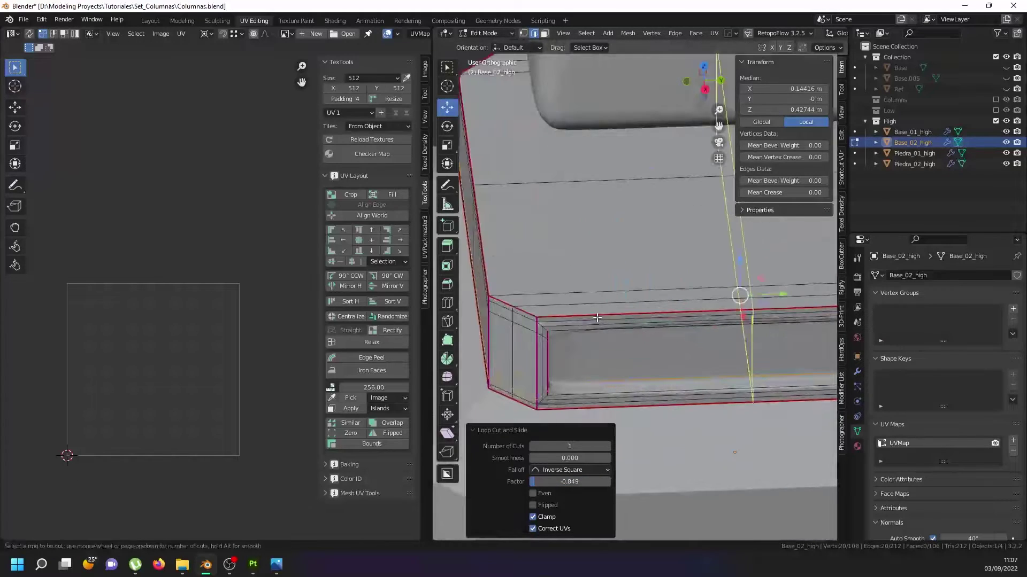
key(g)
key(g)
key(Escape)
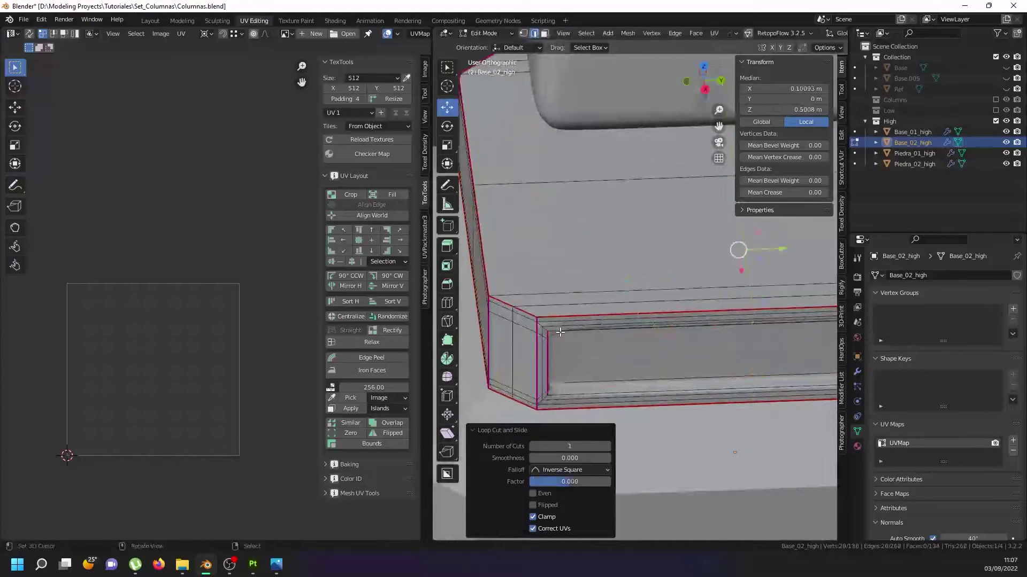
Step: Bevel the selected recess edges on Base_02_high
key(ctrl+b)
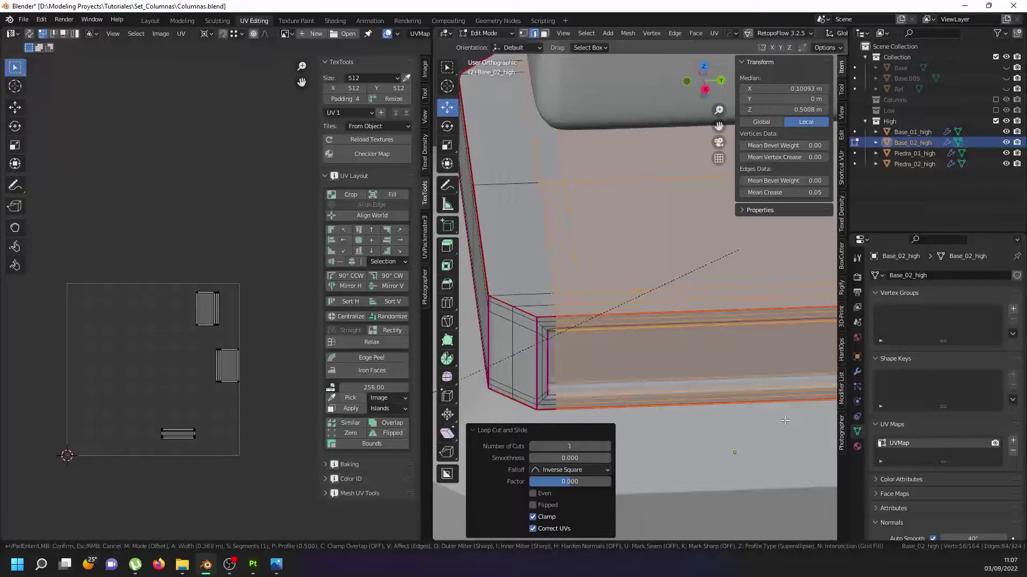
click(770, 398)
scroll(717, 392, down, 5)
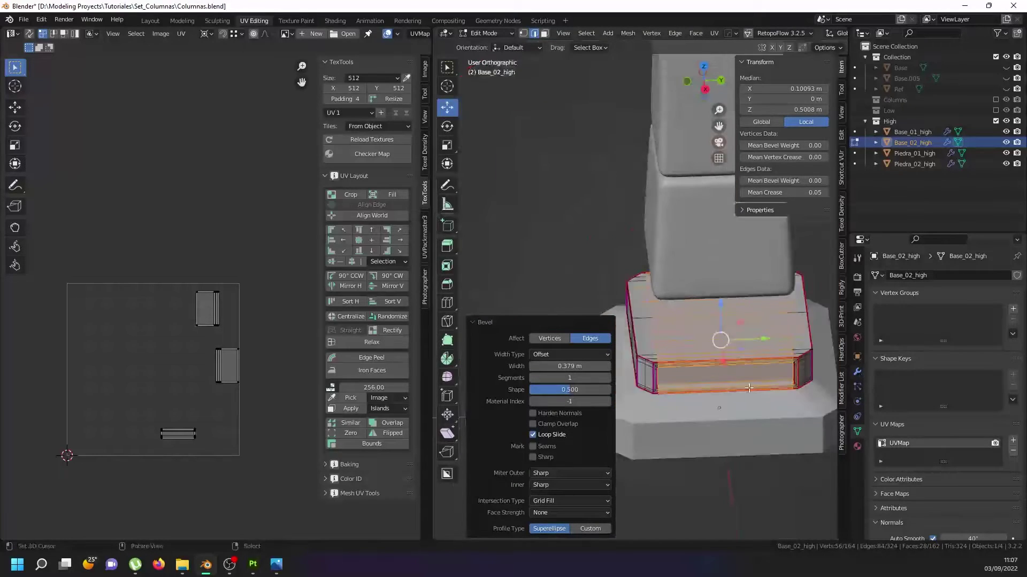
scroll(717, 392, up, 5)
mouse_move(716, 392)
middle_down()
mouse_move(710, 420)
mouse_move(753, 417)
middle_up()
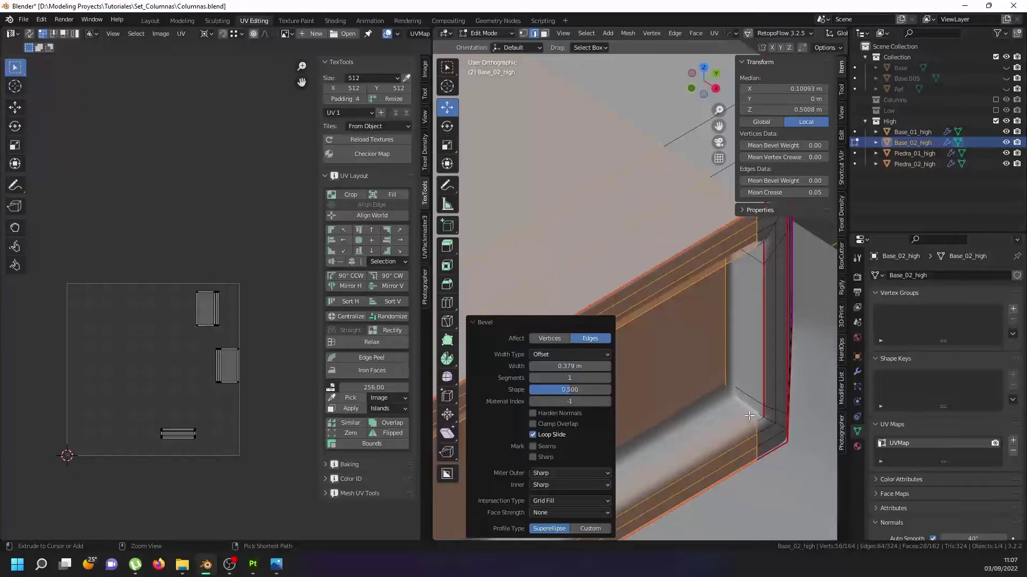
Step: Add another edge loop, give it a small bevel, and return to Object Mode
key(ctrl+r)
click(748, 417)
right_click(749, 417)
scroll(748, 420, up, 2)
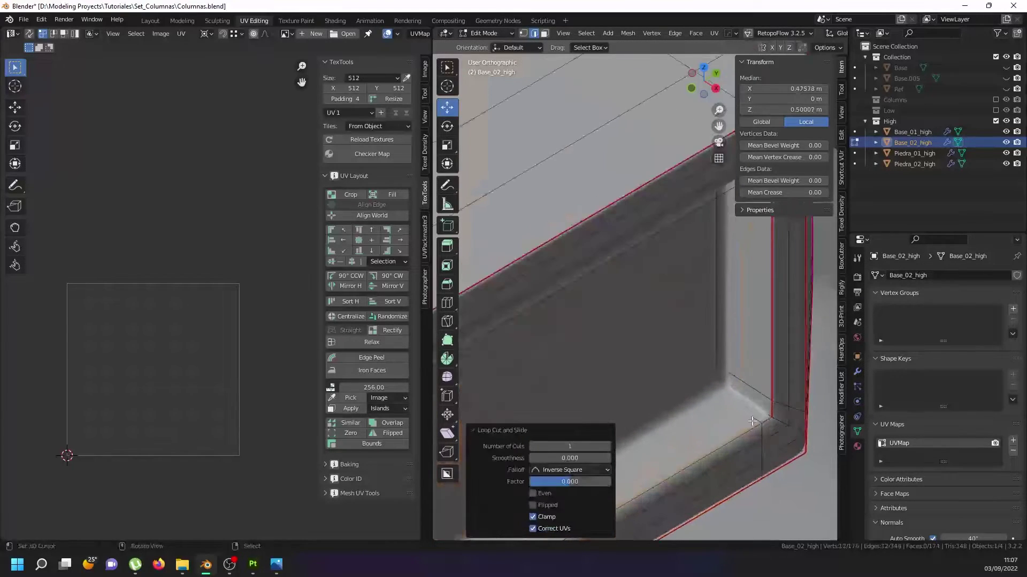
key(ctrl+b)
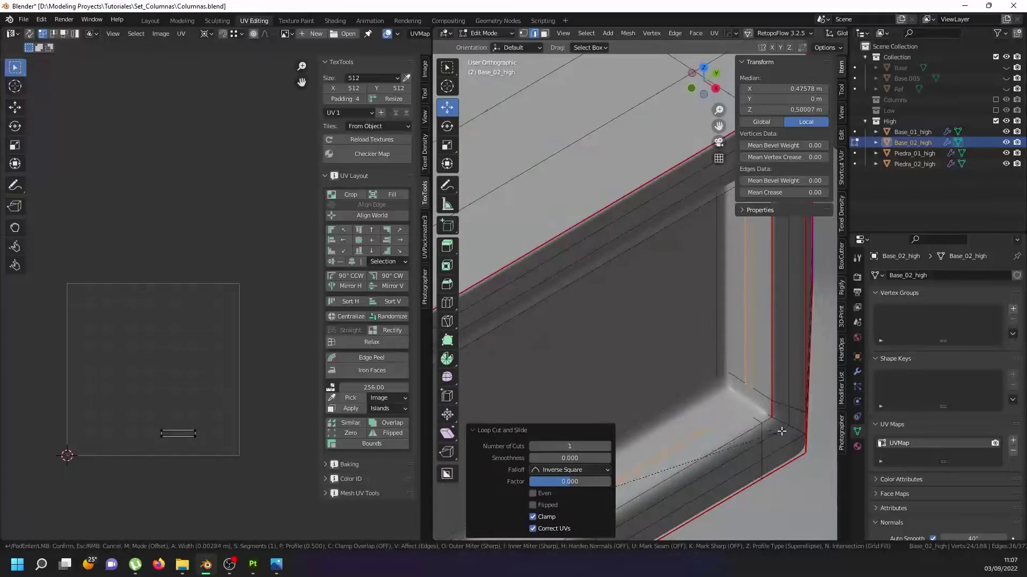
click(781, 431)
scroll(759, 371, down, 5)
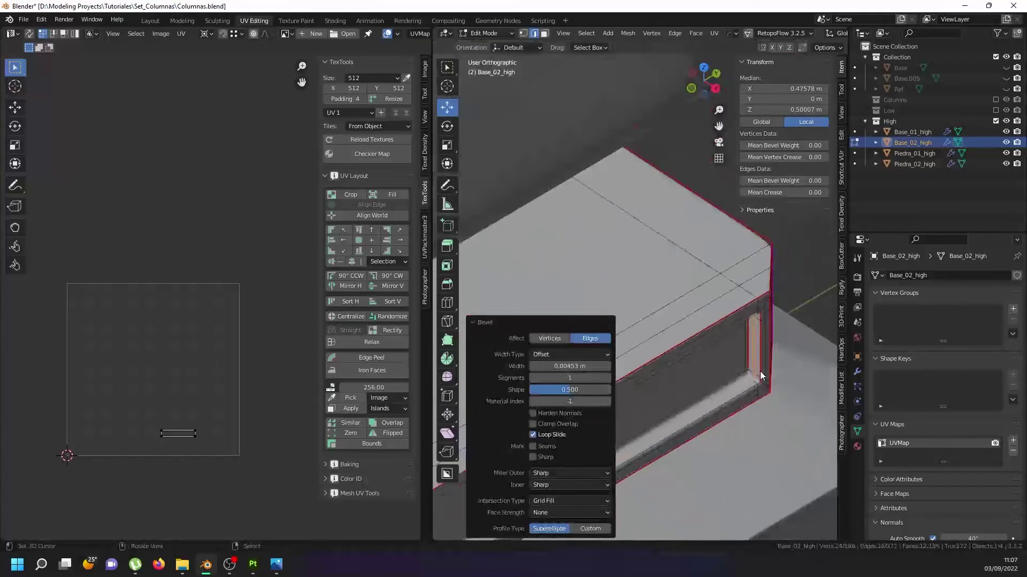
key(Tab)
mouse_move(755, 375)
middle_down()
mouse_move(661, 337)
mouse_move(621, 371)
mouse_move(739, 384)
mouse_move(708, 383)
middle_up()
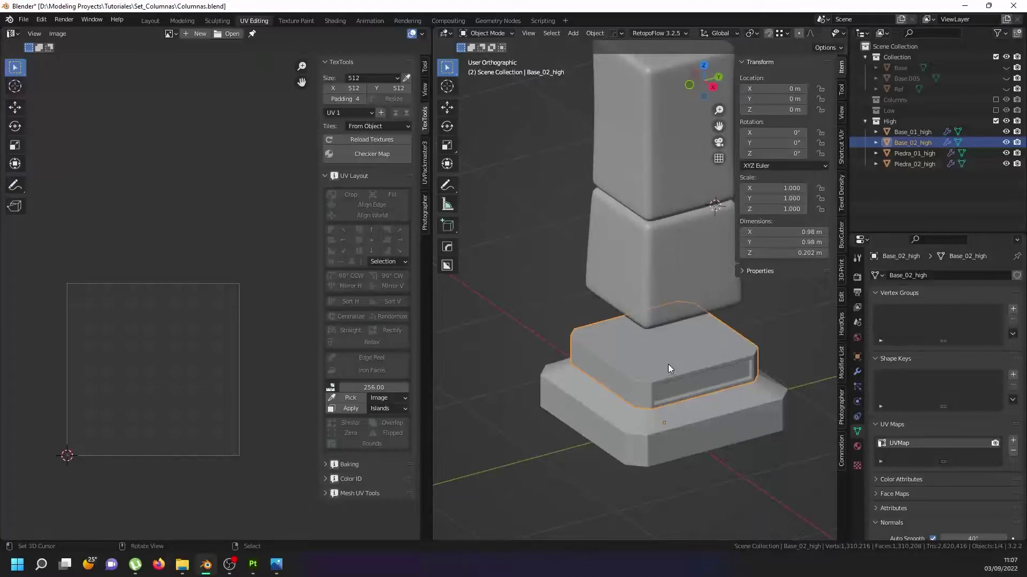
Step: Select all four high-poly column pieces and export them as OBJ over ColumnasHigh.obj
mouse_move(669, 364)
middle_down()
mouse_move(697, 361)
mouse_move(672, 375)
middle_up()
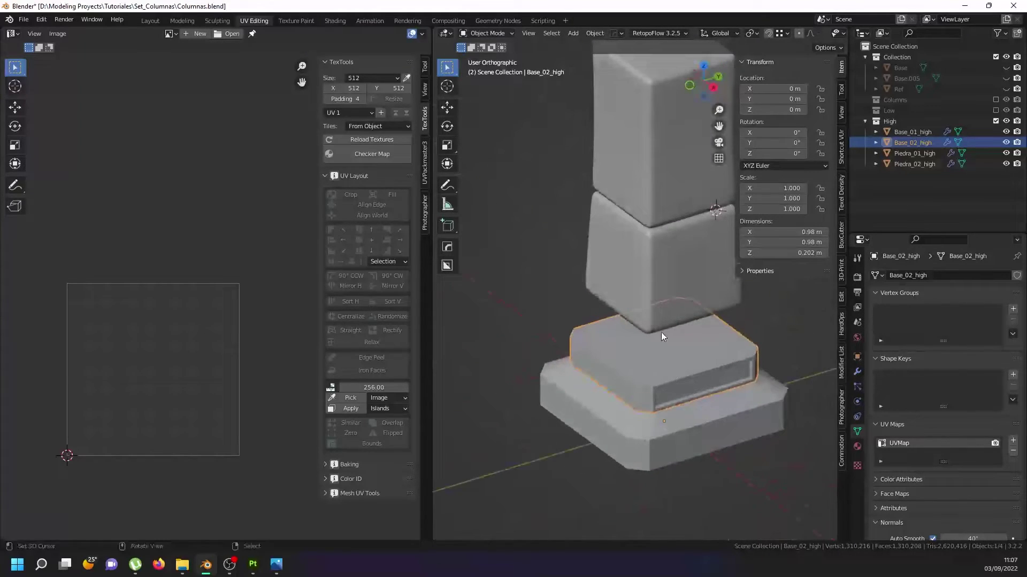
key(a)
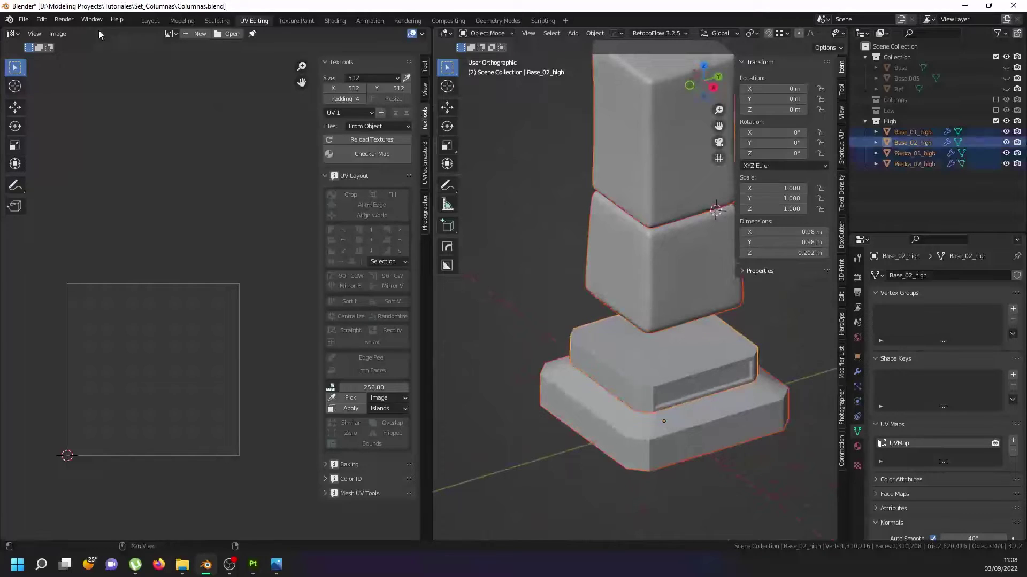
click(24, 21)
mouse_move(40, 174)
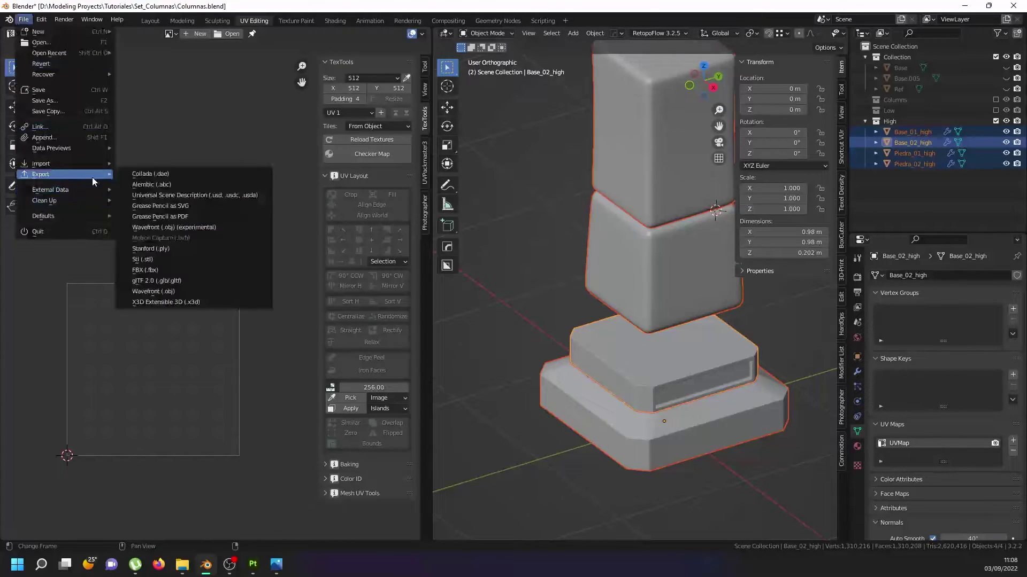
click(187, 289)
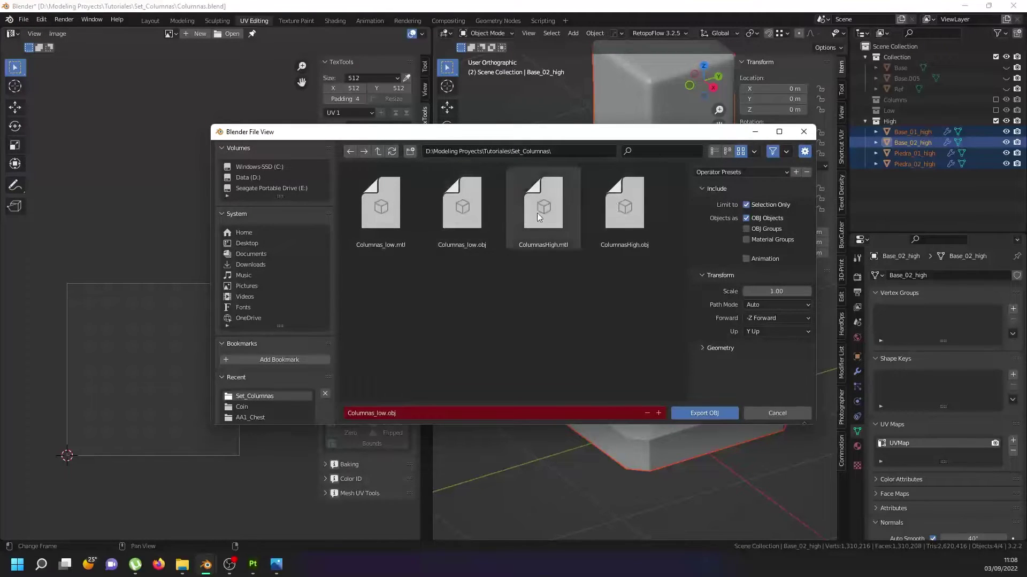
double_click(637, 210)
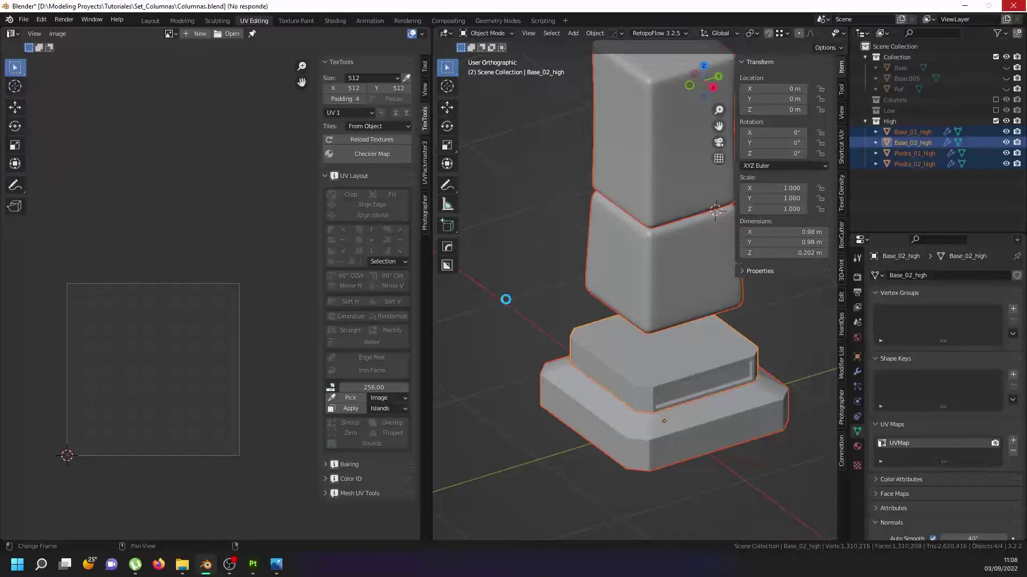
Step: Rebake all seven mesh maps using the high-definition mesh path in Substance Painter
click(252, 566)
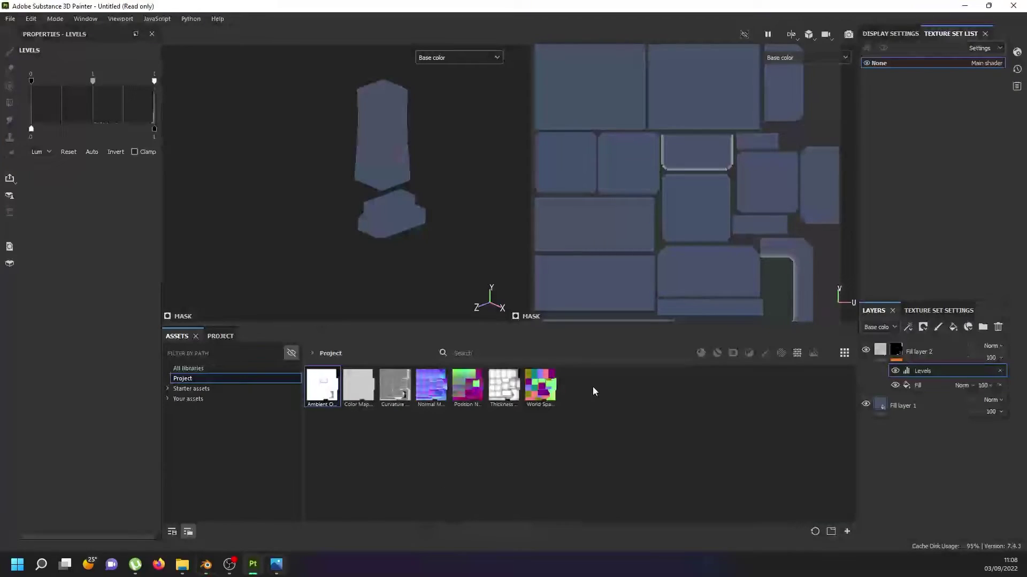
click(954, 313)
scroll(971, 419, down, 5)
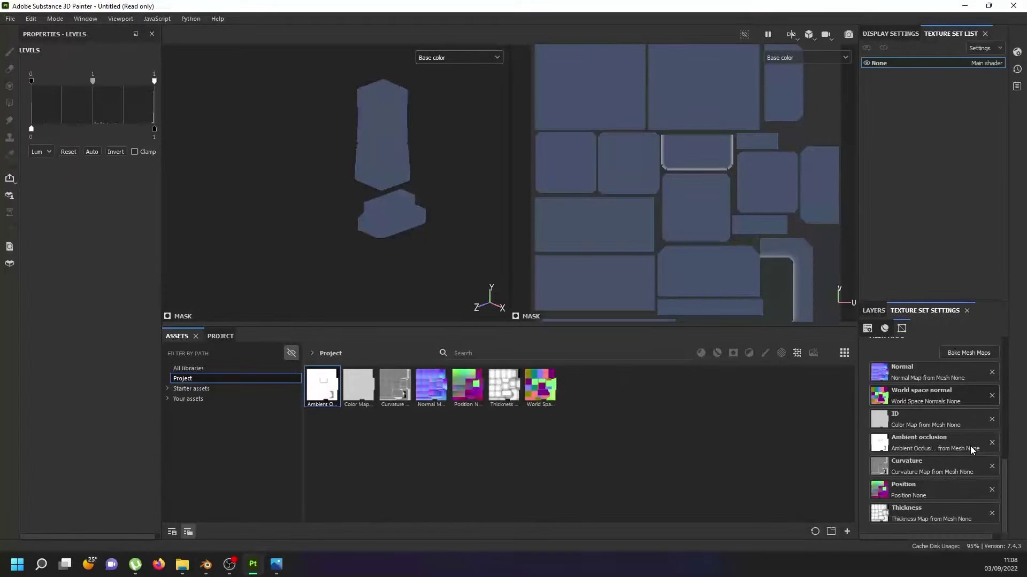
click(970, 353)
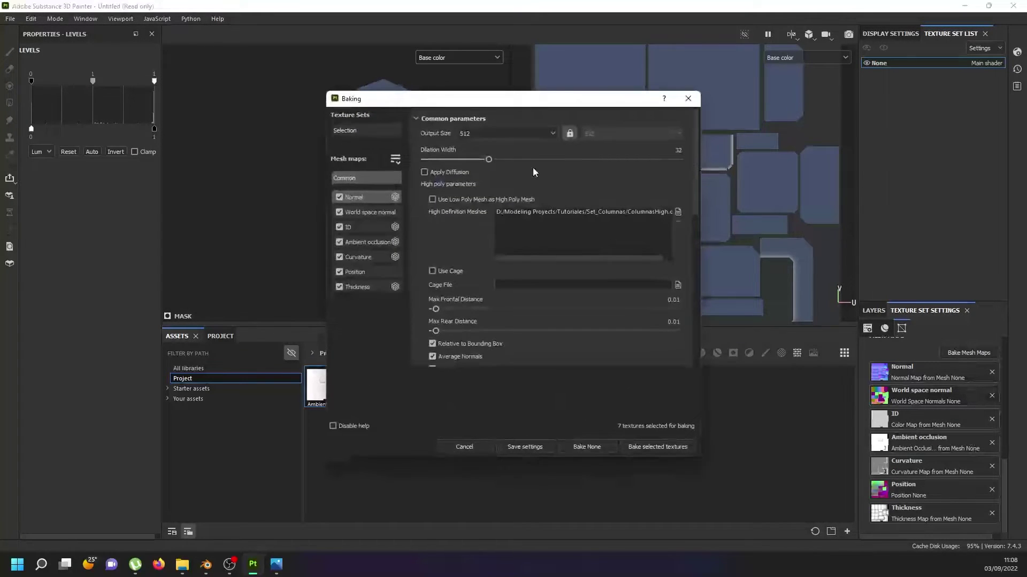
click(653, 213)
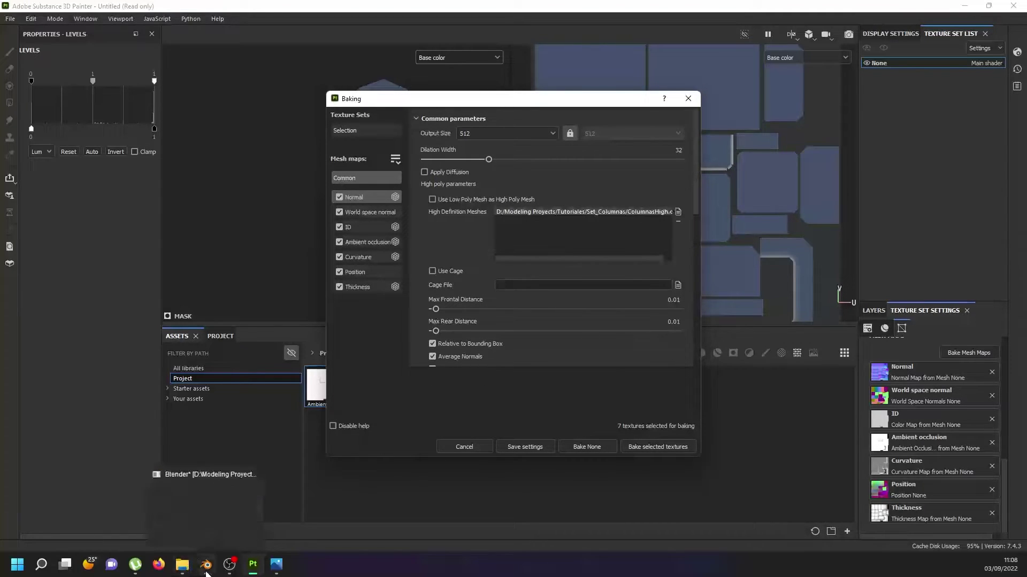
mouse_move(656, 447)
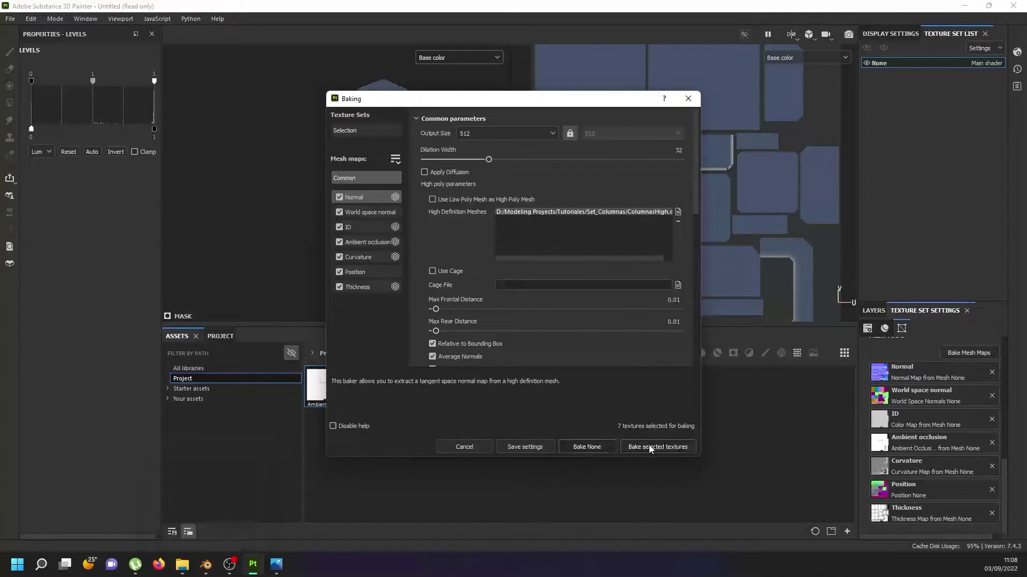
click(587, 447)
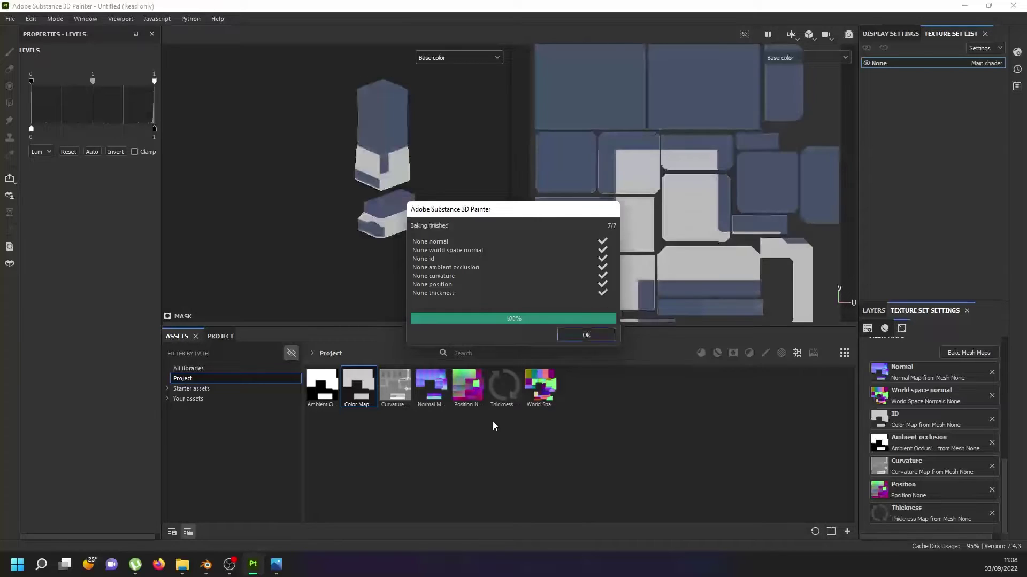
Step: Close the bake report and return to the layer stack
click(573, 336)
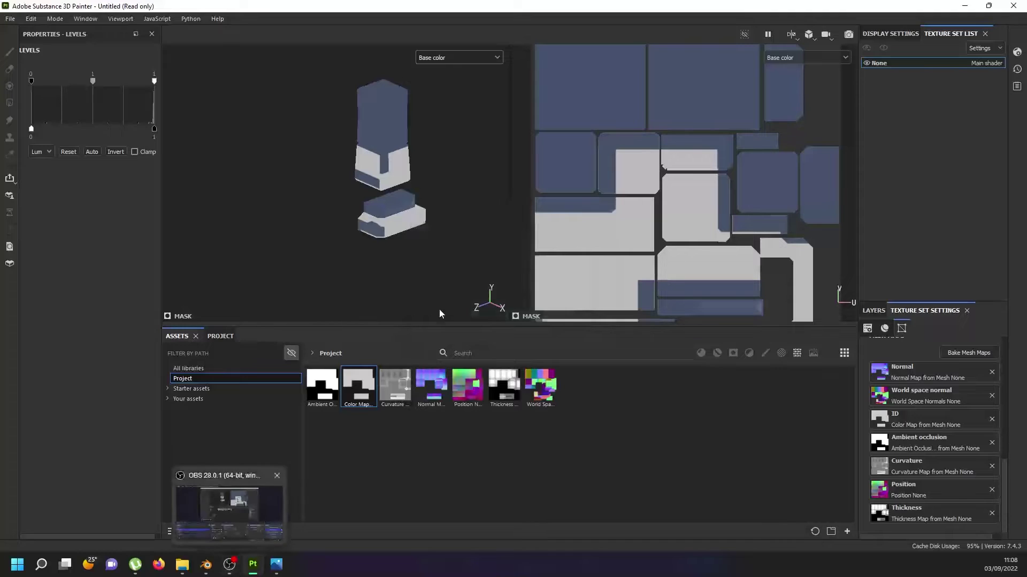
scroll(394, 211, up, 1)
scroll(393, 211, up, 1)
scroll(393, 210, up, 2)
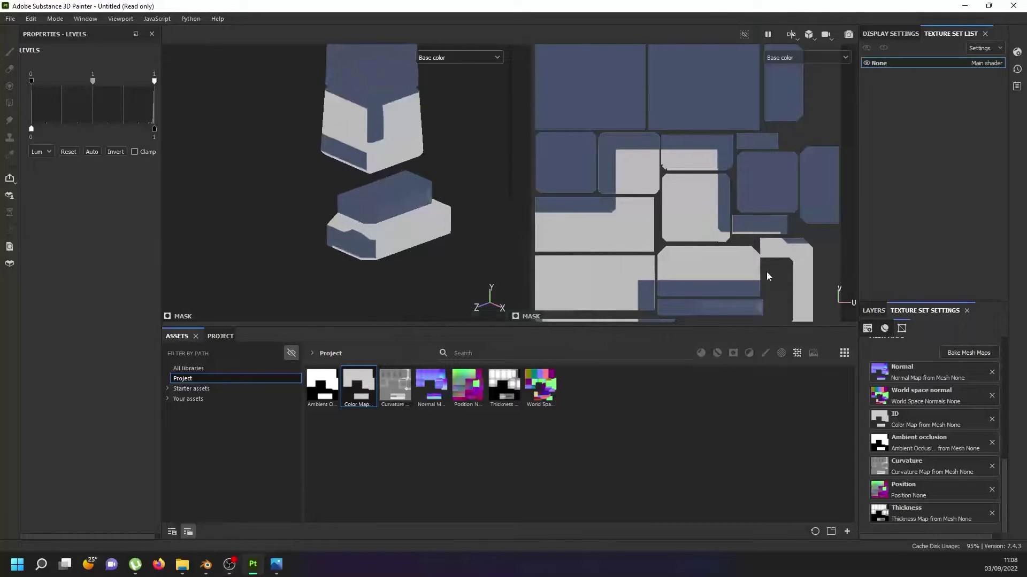
click(873, 310)
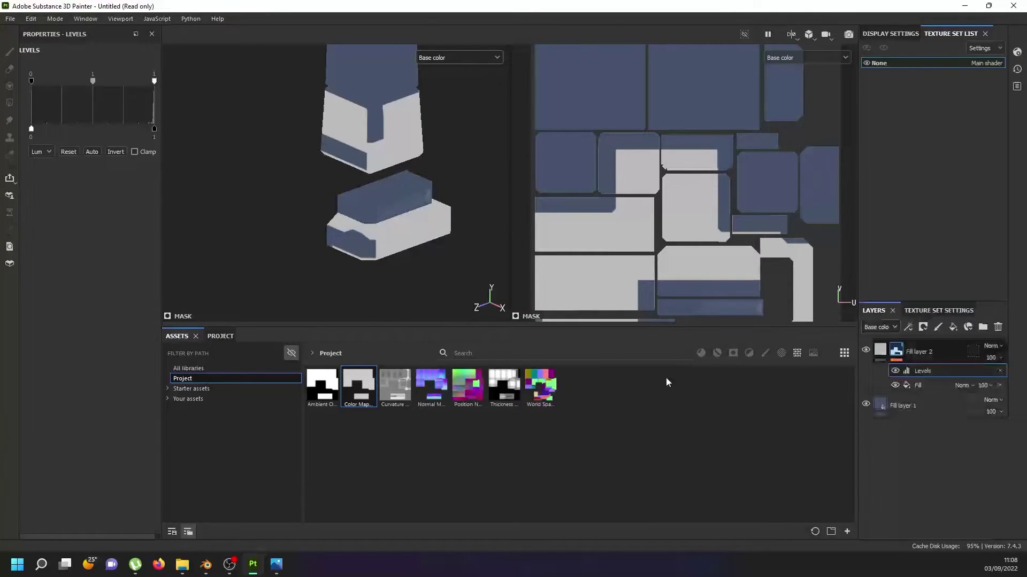
Step: Select Fill layer 2 and switch the viewport channel from Base color to Material
click(897, 353)
drag(321, 387, 127, 423)
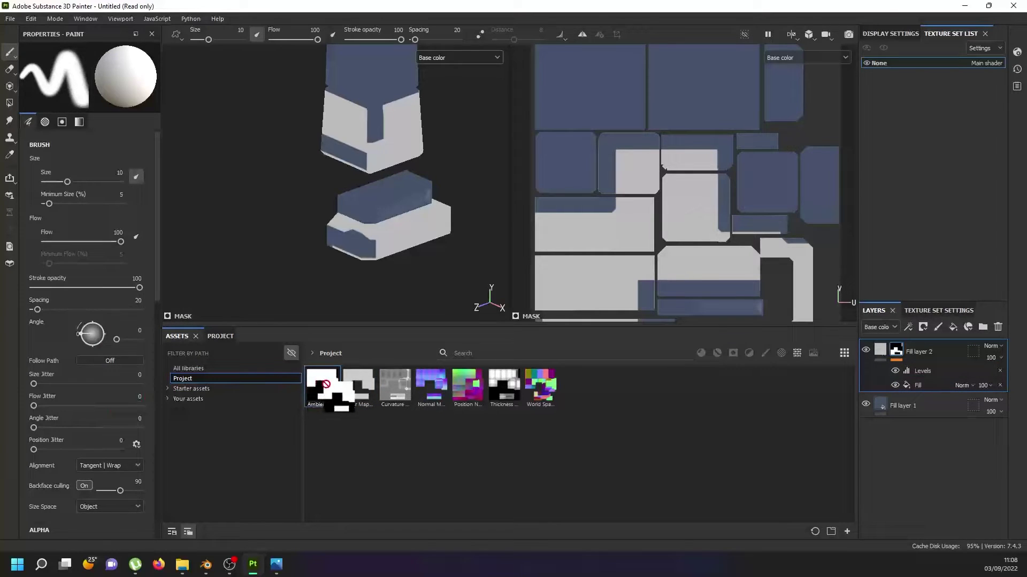
click(872, 352)
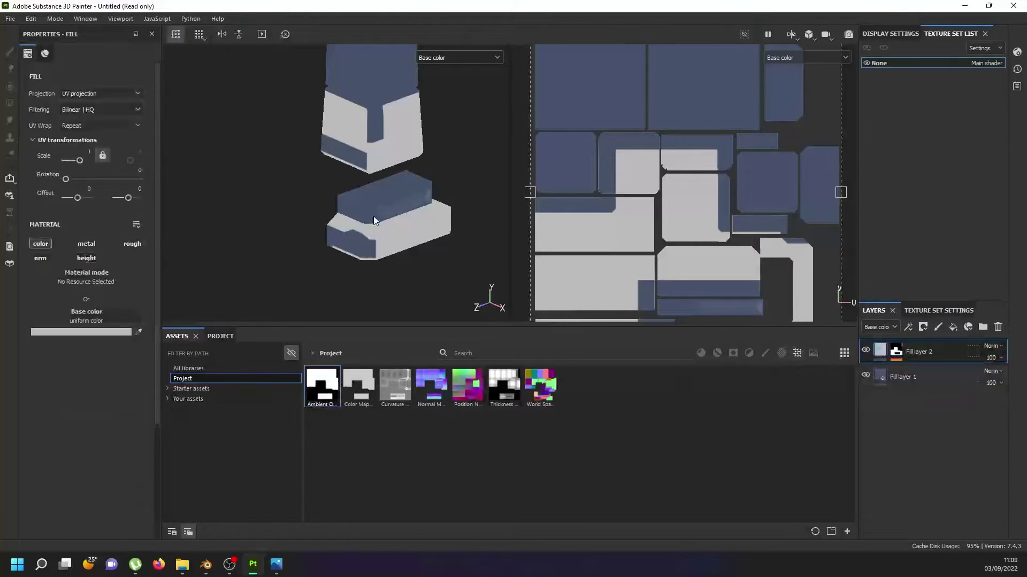
alt+drag(373, 216, 383, 190)
click(444, 55)
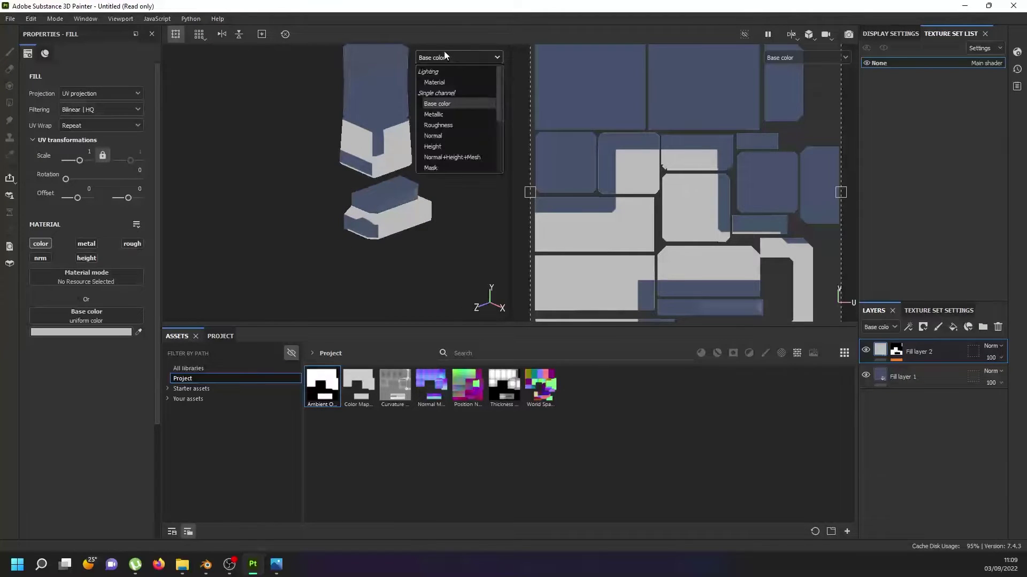
click(438, 82)
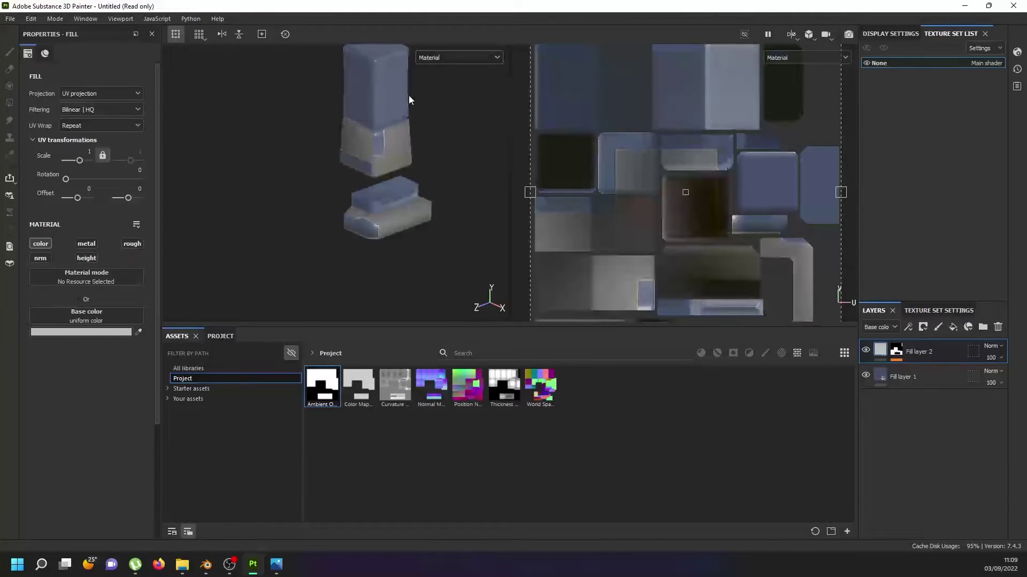
mouse_move(408, 95)
alt+mouse_down()
mouse_move(332, 129)
mouse_move(388, 184)
alt+mouse_up()
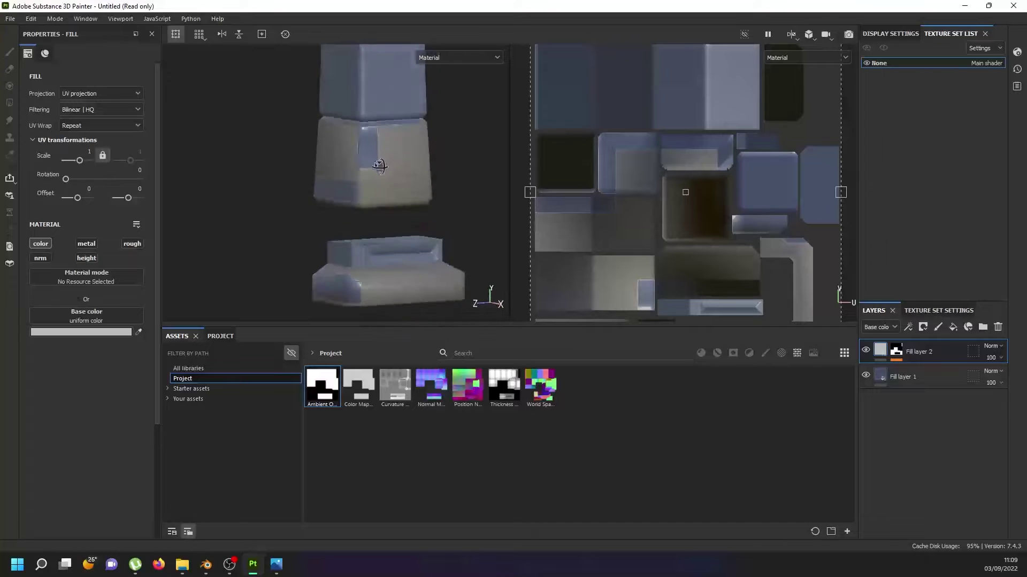
Step: Switch briefly to Blender, then zoom and orbit around the lower block to check its shading
click(206, 564)
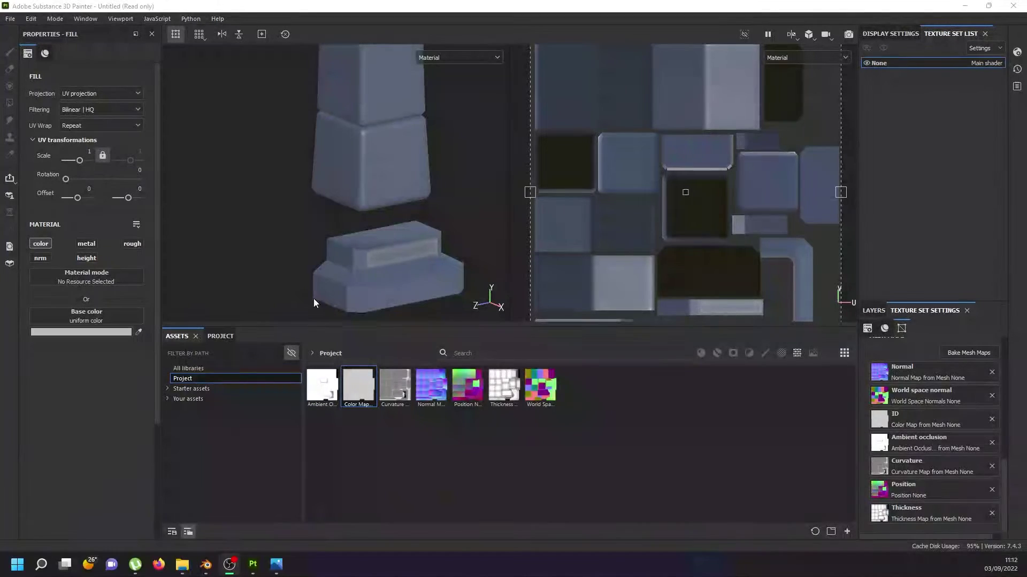
scroll(353, 266, up, 2)
scroll(354, 268, up, 2)
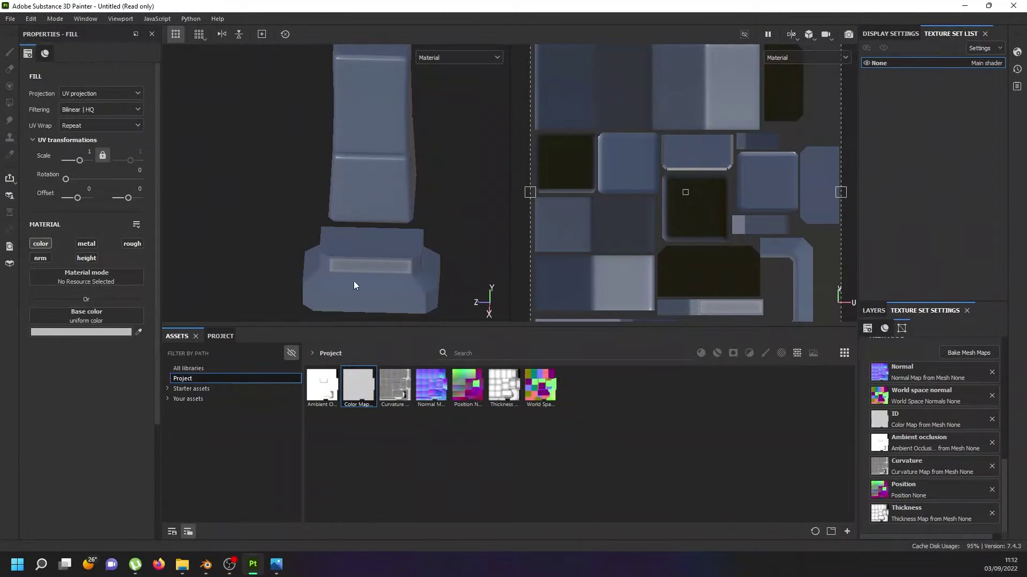
scroll(357, 268, up, 3)
scroll(357, 268, up, 2)
mouse_move(342, 273)
alt+mouse_down()
mouse_move(397, 237)
mouse_move(360, 259)
alt+mouse_up()
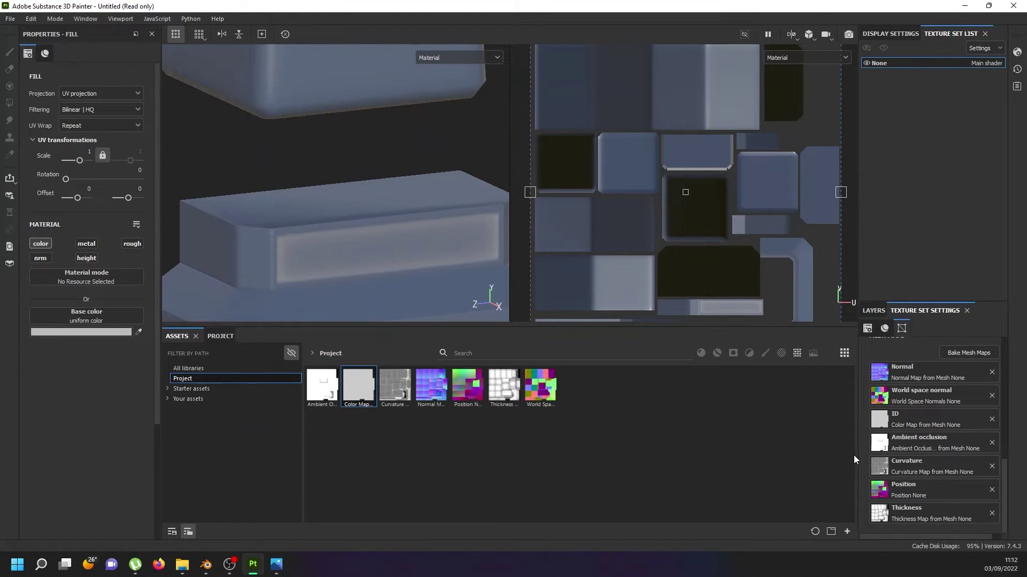
Step: Lower the midtone of Fill layer 2's mask Levels to about 0.291
click(874, 311)
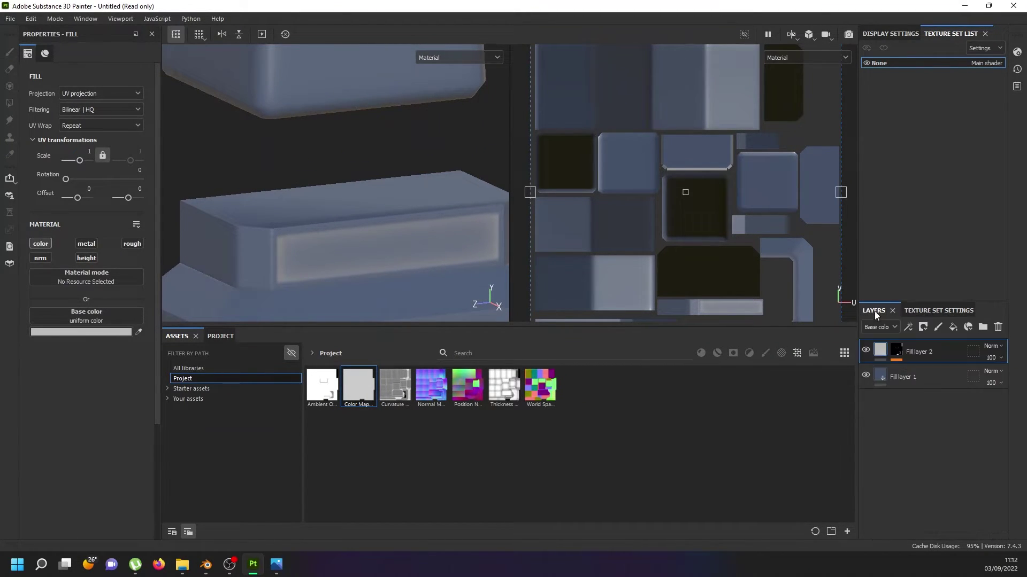
click(901, 360)
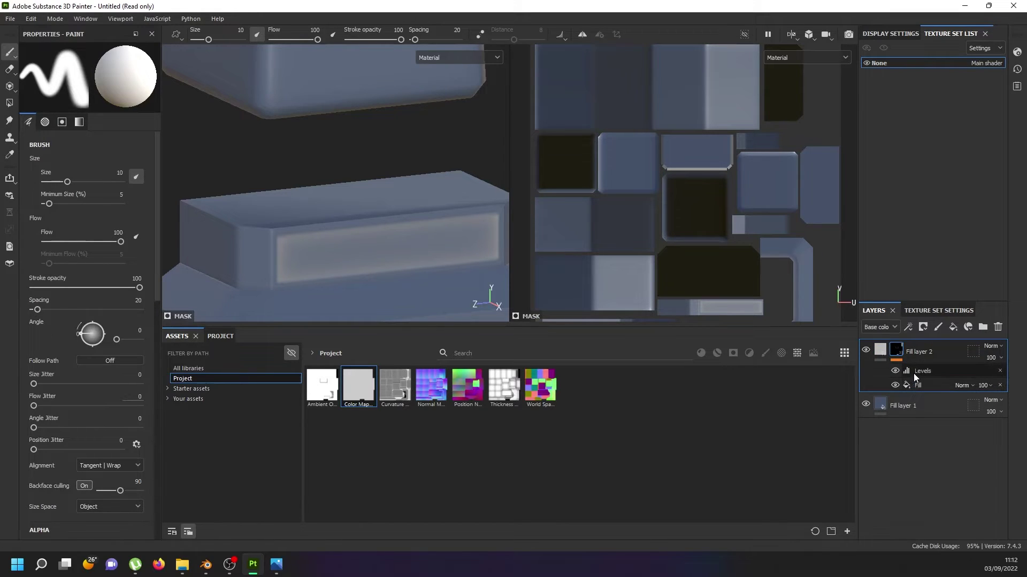
click(914, 373)
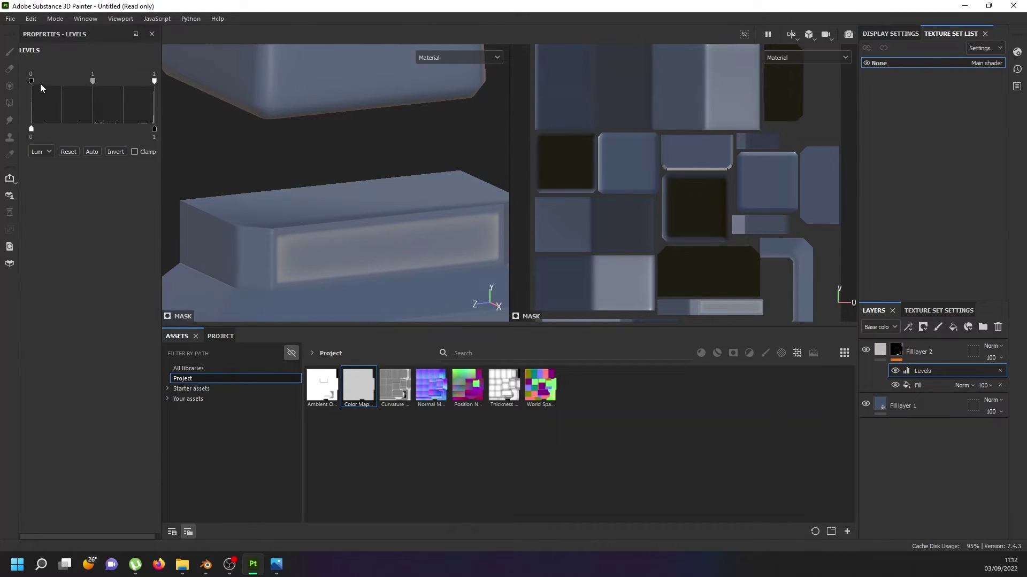
drag(70, 79, 44, 81)
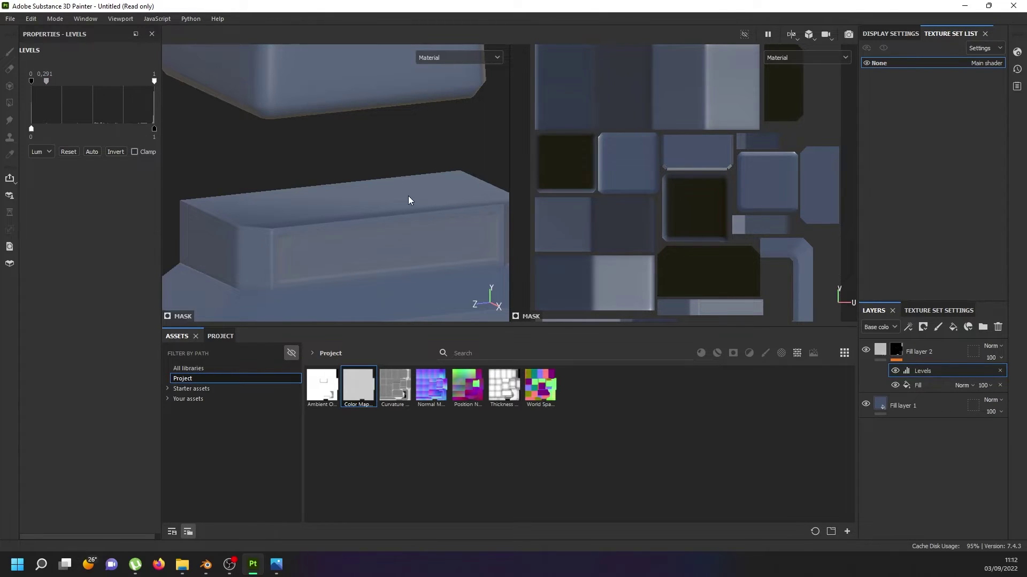
scroll(408, 196, down, 3)
scroll(407, 198, up, 2)
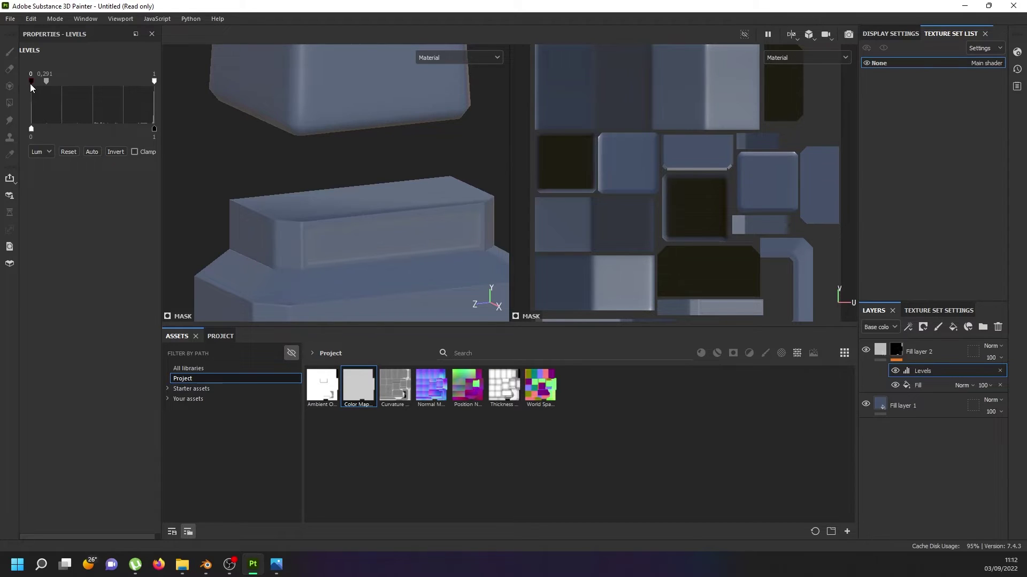
mouse_move(74, 88)
mouse_down()
mouse_move(160, 95)
mouse_move(52, 106)
mouse_up()
Step: Set Fill layer 2's base colour to dark blue 03005F after trying FF0000 and 000000
click(878, 350)
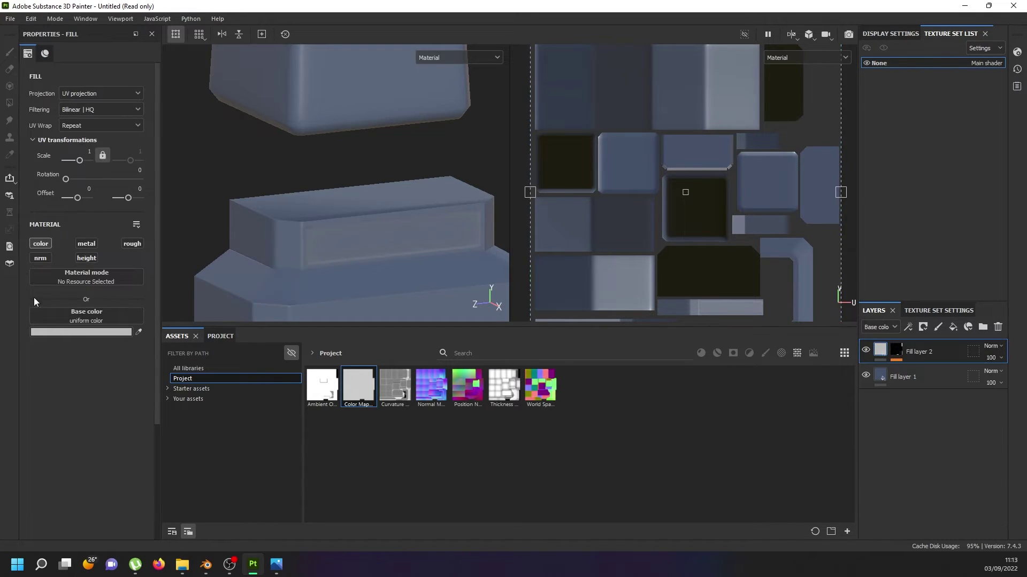
click(69, 332)
text(FF0000)
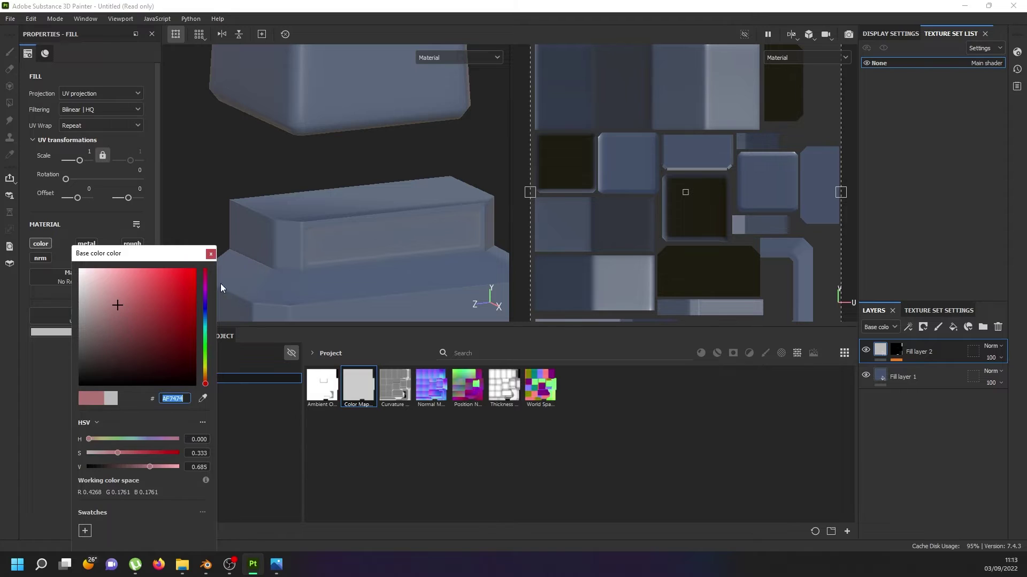
key(Return)
drag(187, 320, 18, 351)
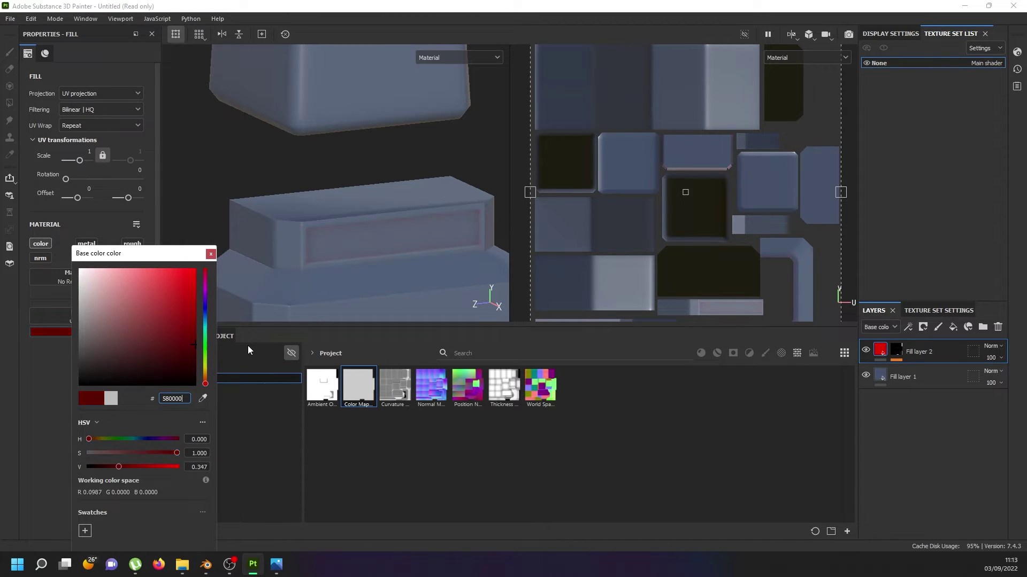
text(000000)
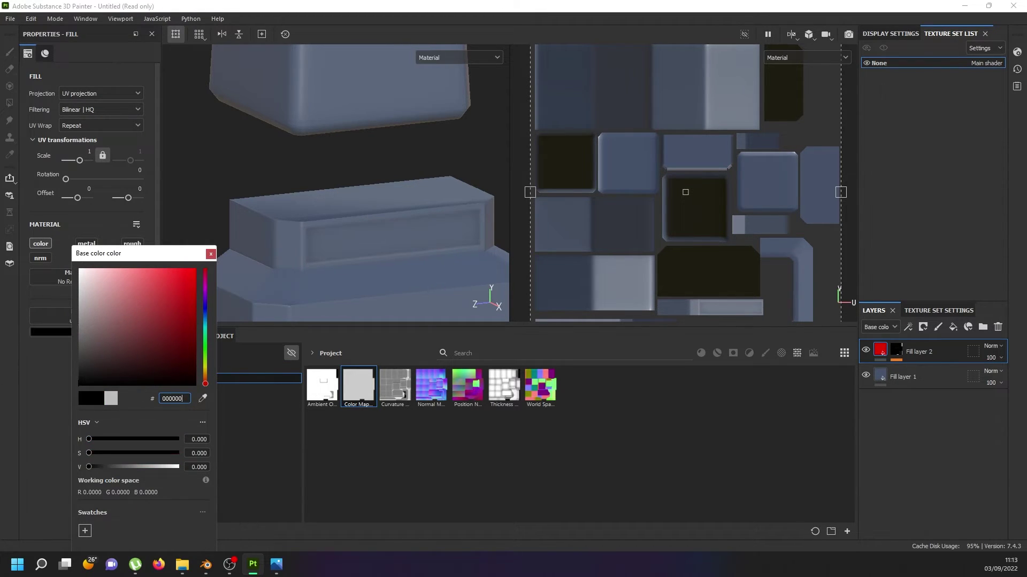
mouse_move(205, 384)
mouse_down()
mouse_move(208, 308)
mouse_move(205, 335)
mouse_move(229, 256)
mouse_up()
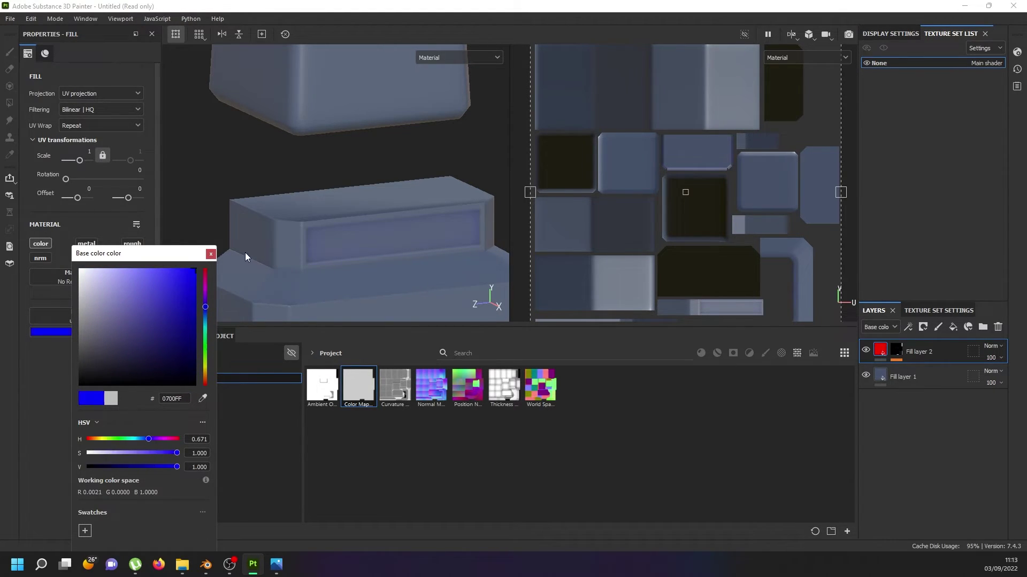
drag(236, 264, 246, 342)
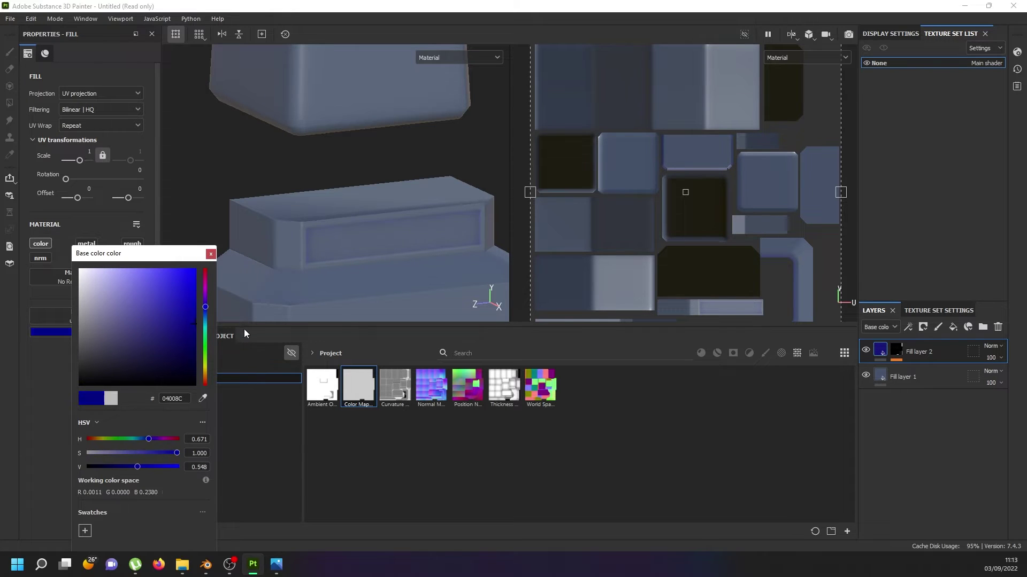
scroll(359, 204, down, 2)
scroll(361, 211, down, 3)
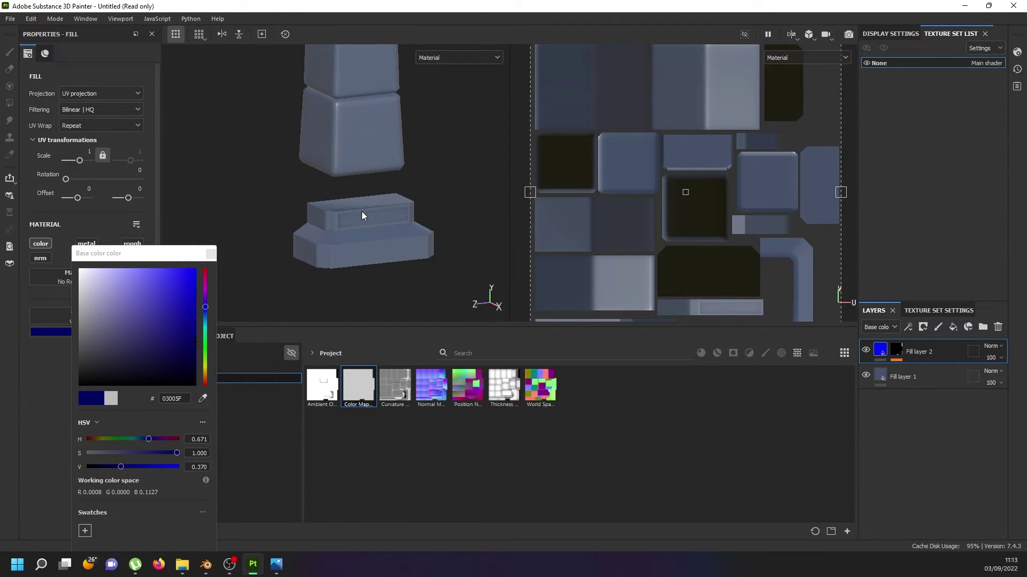
scroll(362, 210, down, 2)
mouse_move(380, 209)
alt+mouse_down()
mouse_move(365, 232)
mouse_move(326, 252)
alt+mouse_up()
scroll(365, 230, up, 3)
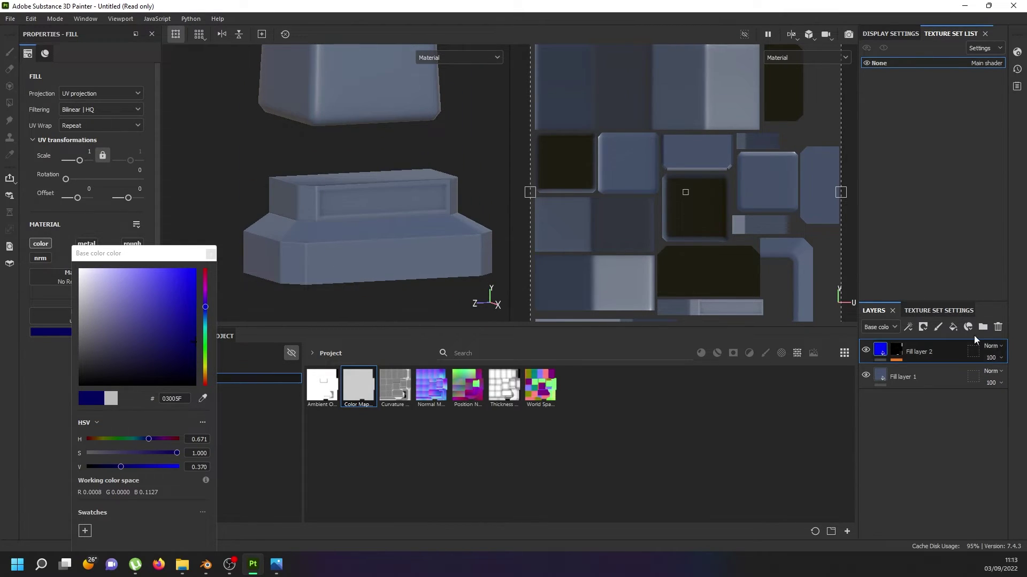
Step: Set Fill layer 2 to Multiply and add Fill layer 3 with only a Curvature base colour
click(954, 327)
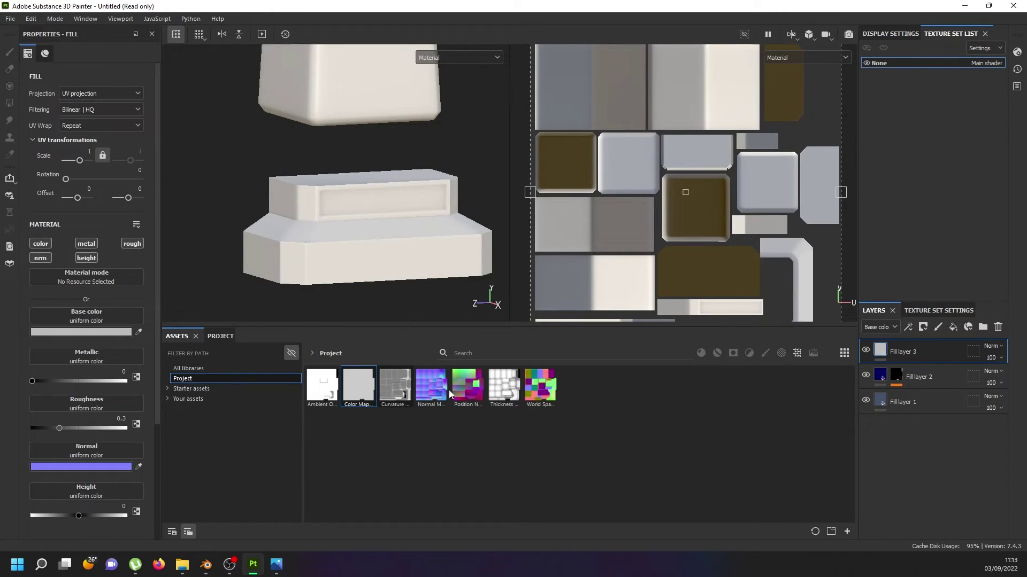
click(993, 373)
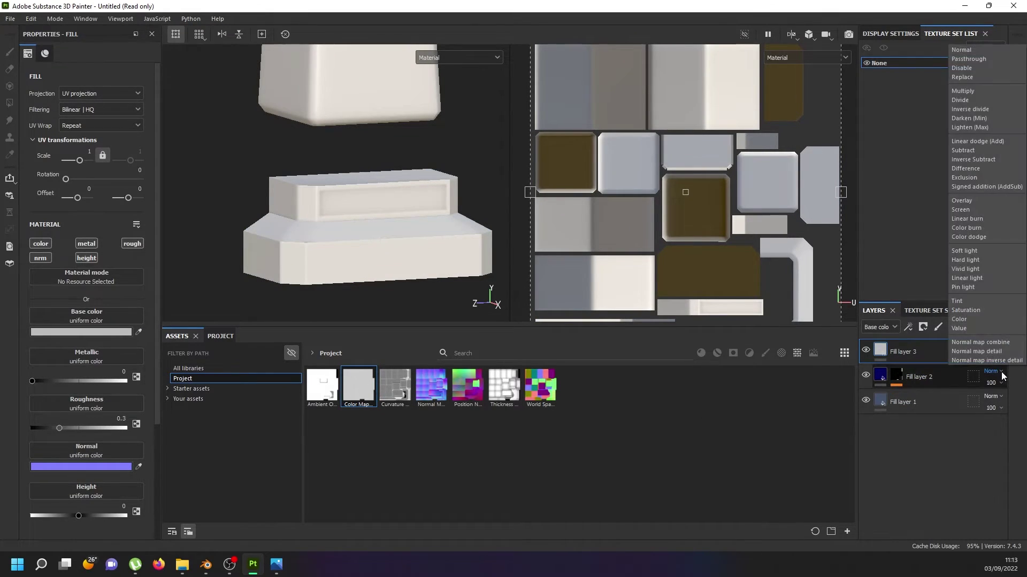
click(993, 91)
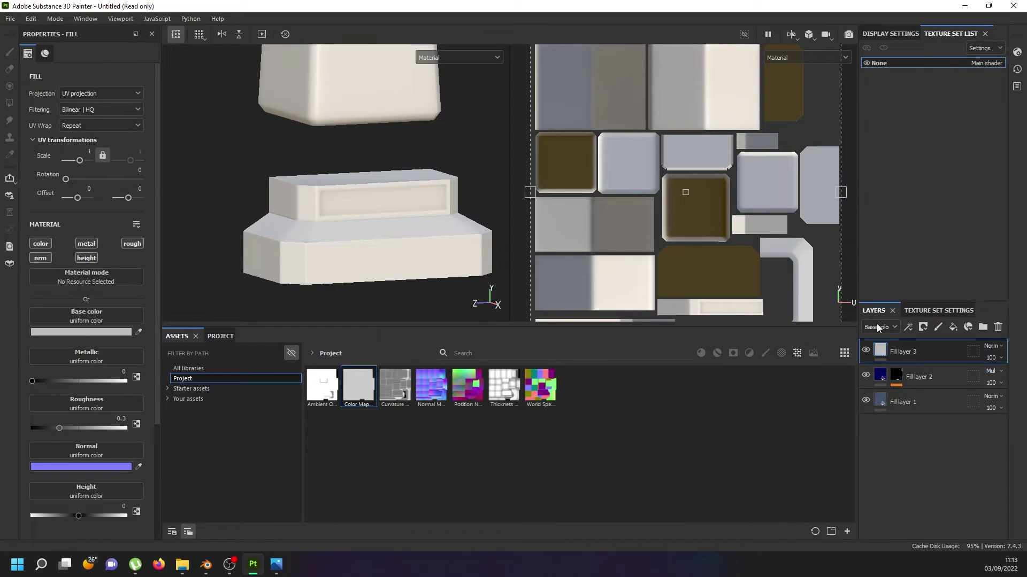
drag(394, 385, 57, 313)
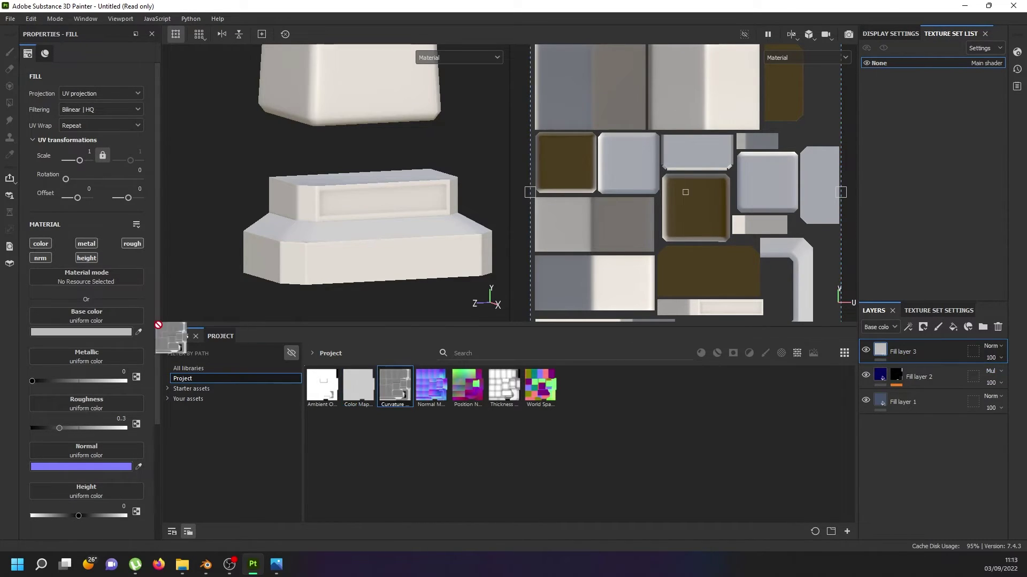
click(50, 257)
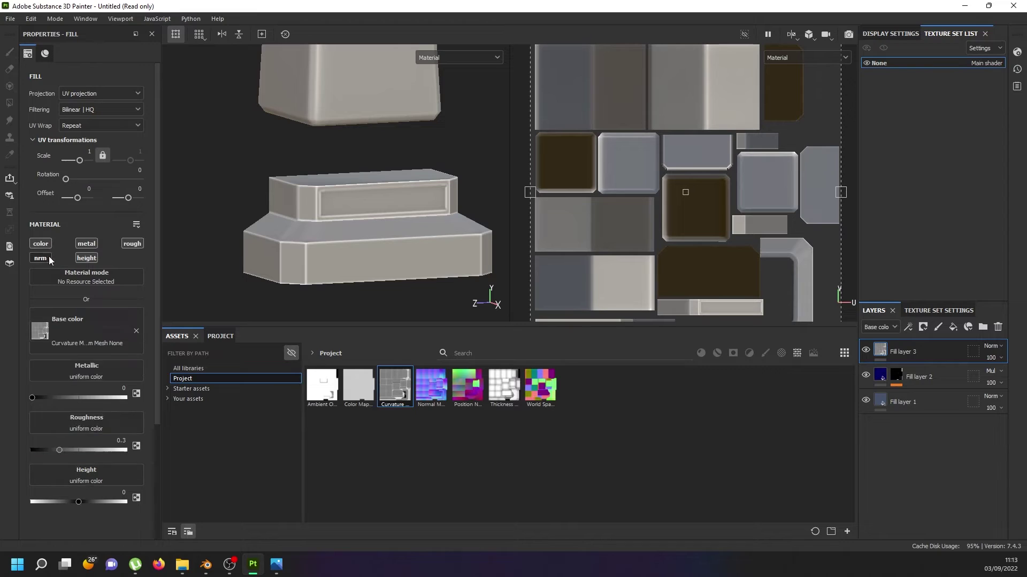
click(85, 245)
click(87, 256)
click(133, 243)
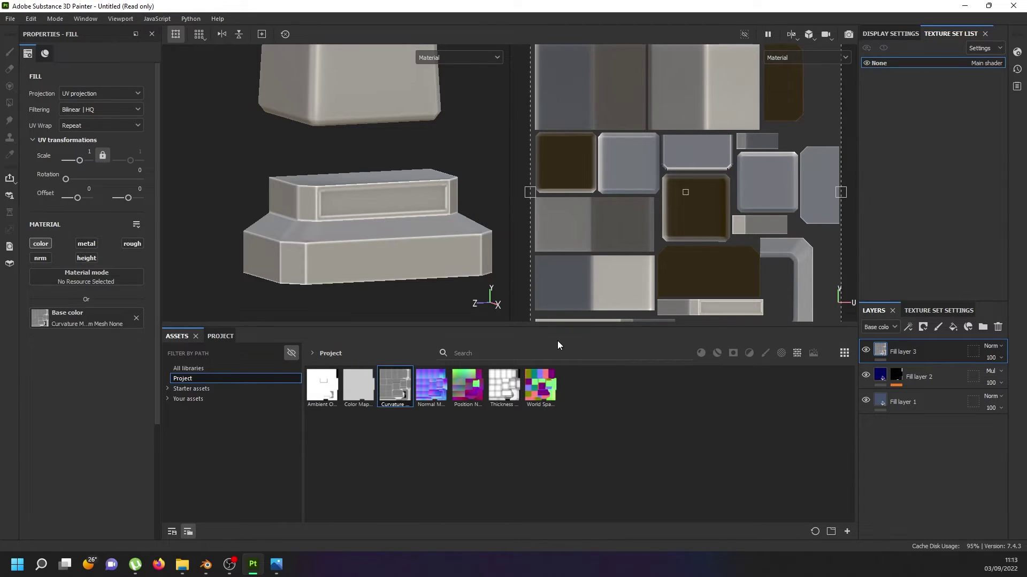
Step: Set Fill layer 3 to Soft light and show the Base color channel in the viewports
click(990, 346)
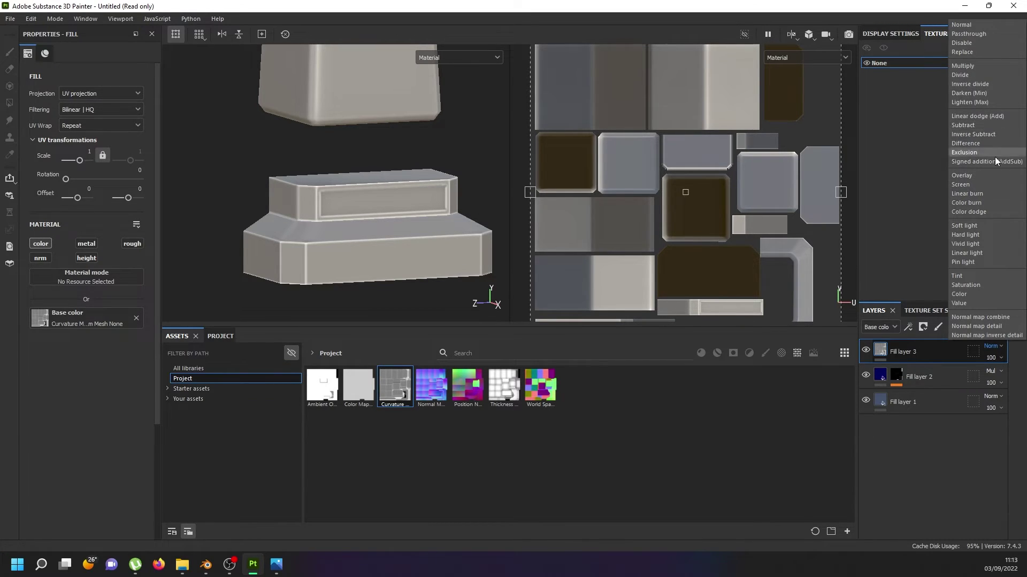
click(986, 226)
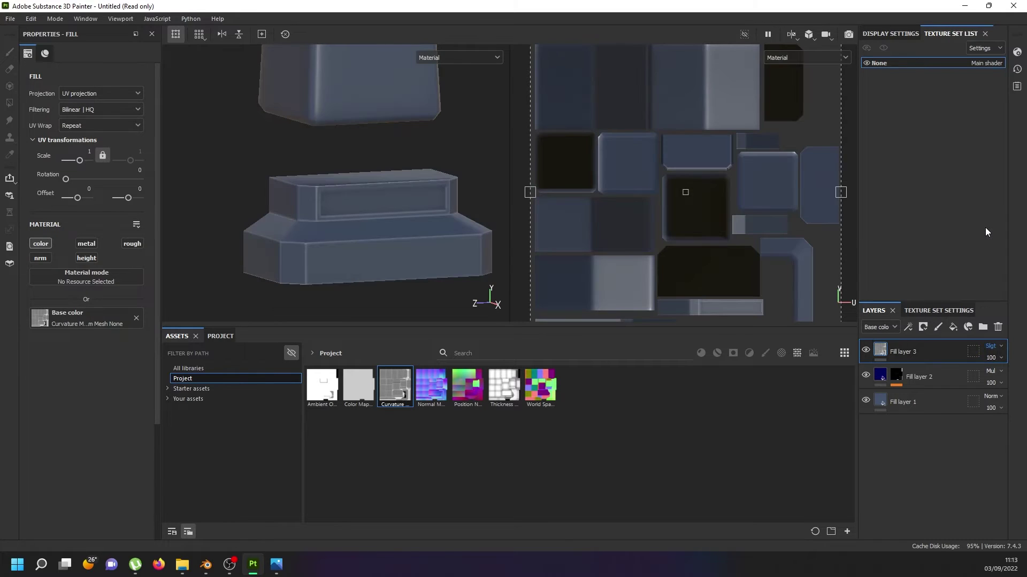
alt+drag(447, 203, 396, 222)
scroll(384, 202, up, 5)
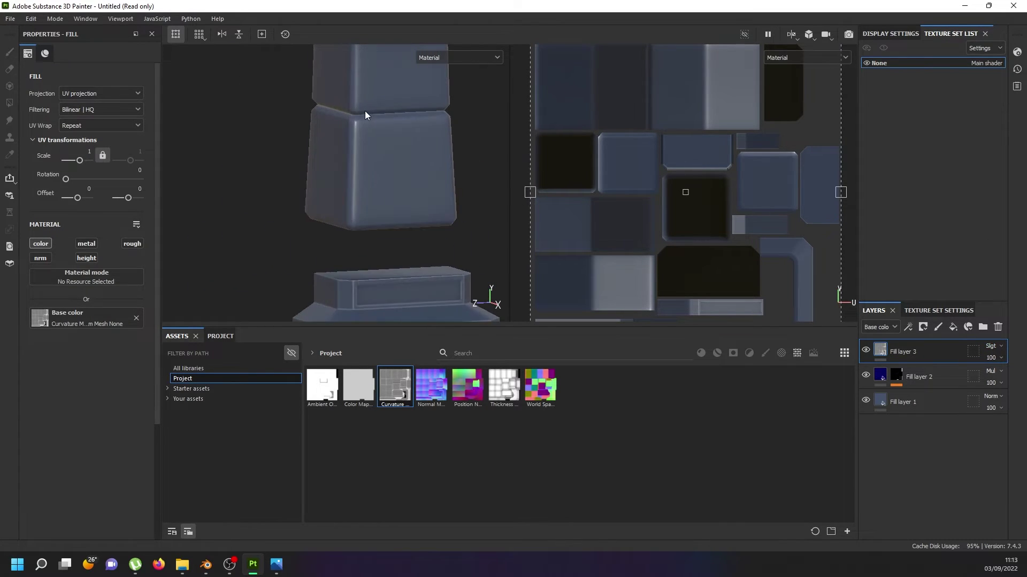
mouse_move(374, 161)
alt+mouse_down()
mouse_move(396, 190)
mouse_move(378, 216)
mouse_move(367, 137)
mouse_move(311, 255)
mouse_move(338, 256)
mouse_move(323, 265)
mouse_move(287, 171)
alt+mouse_up()
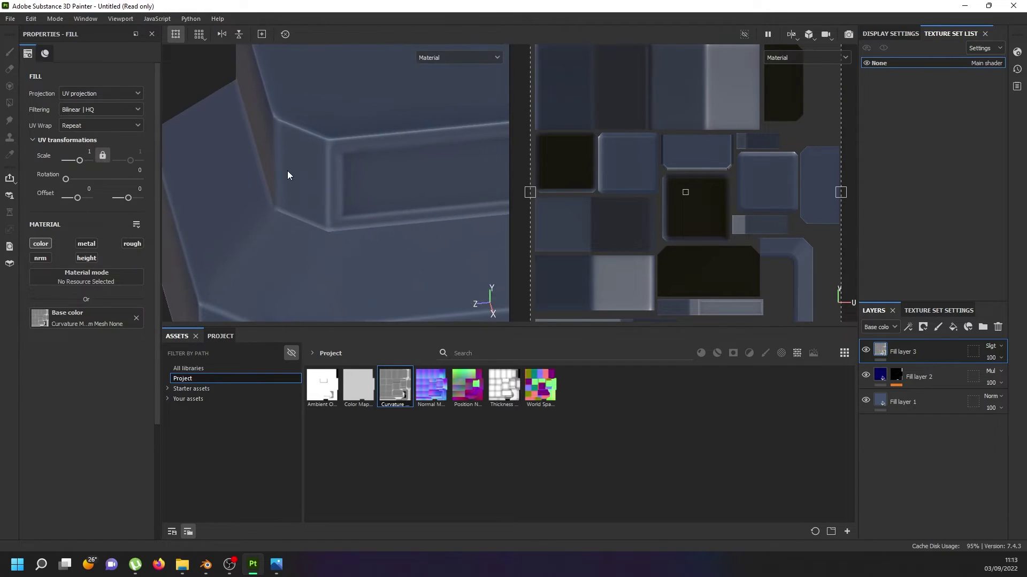
click(461, 59)
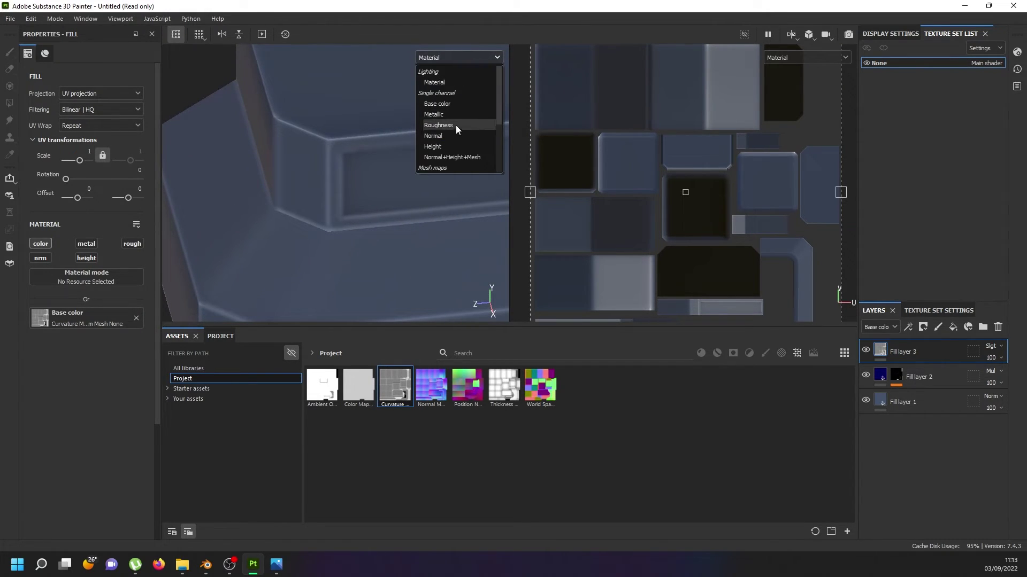
click(457, 107)
scroll(457, 107, down, 2)
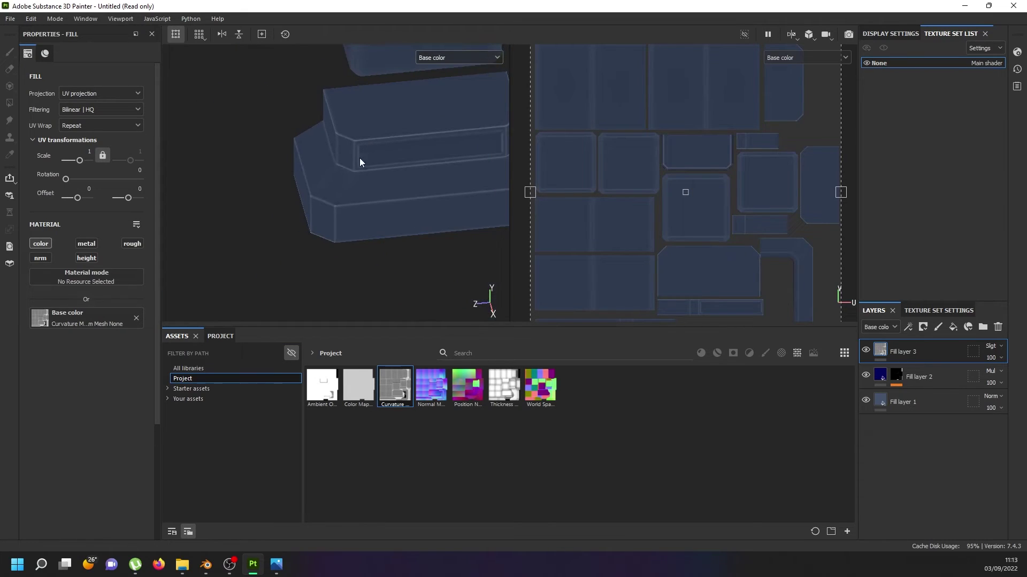
scroll(359, 158, down, 2)
Step: Add a Blur filter to Fill layer 3 with intensity 3.54
right_click(926, 354)
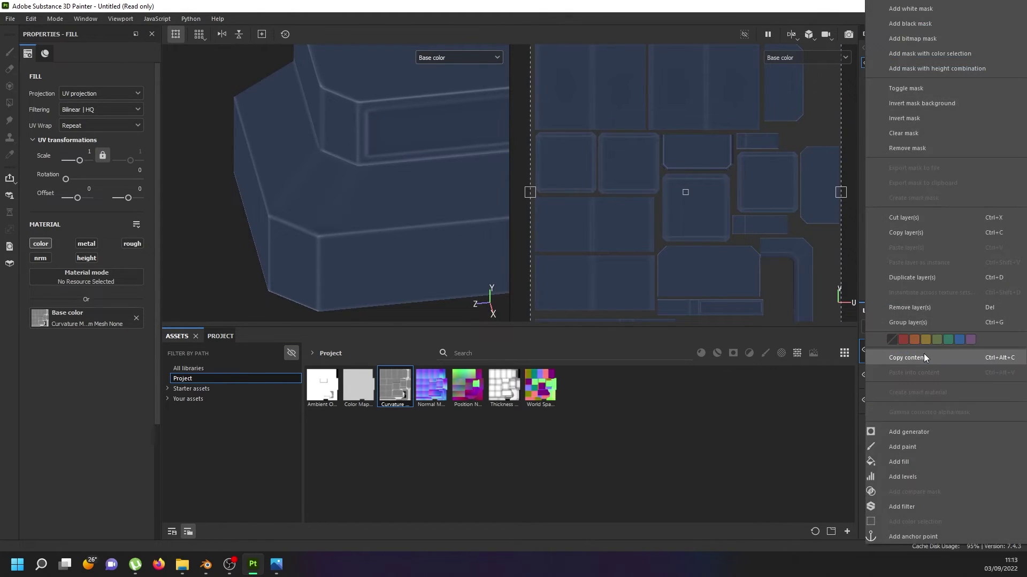
click(904, 509)
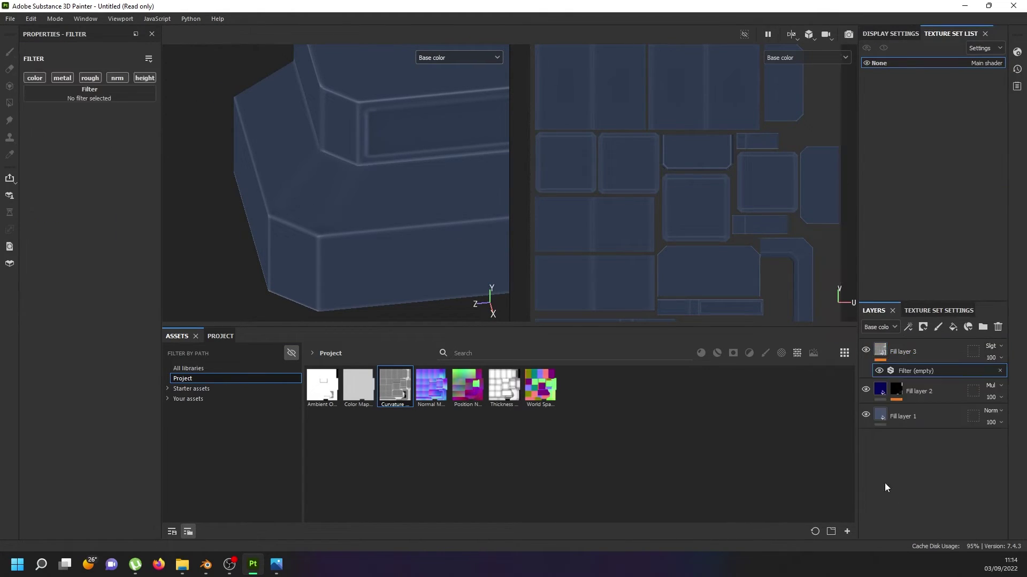
click(110, 89)
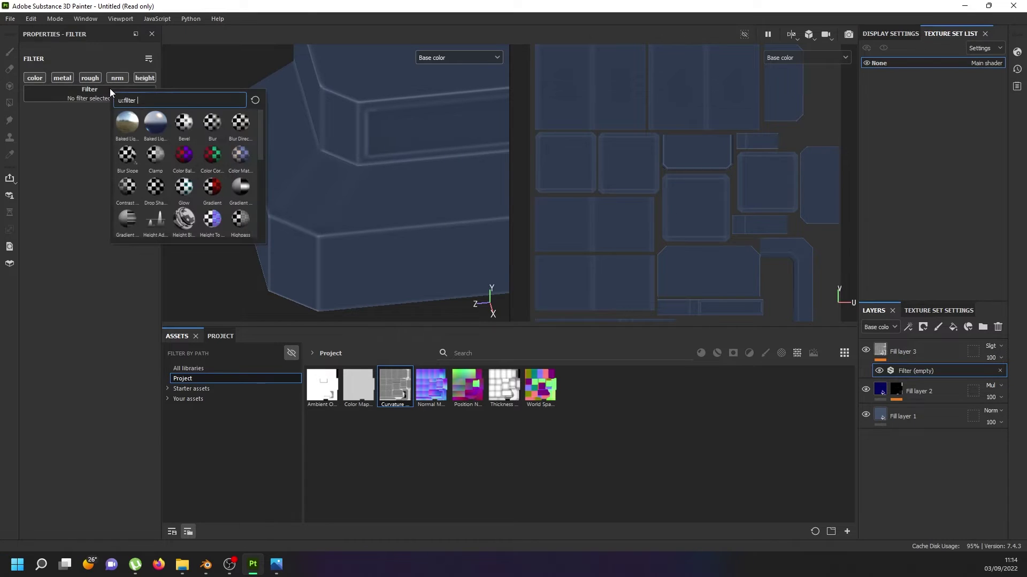
click(213, 123)
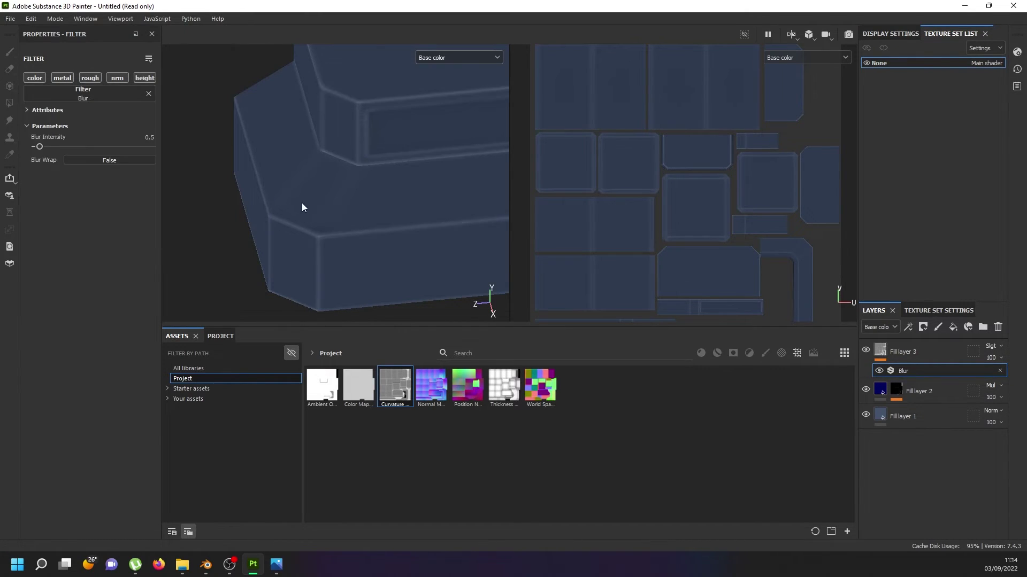
scroll(294, 206, up, 2)
click(54, 146)
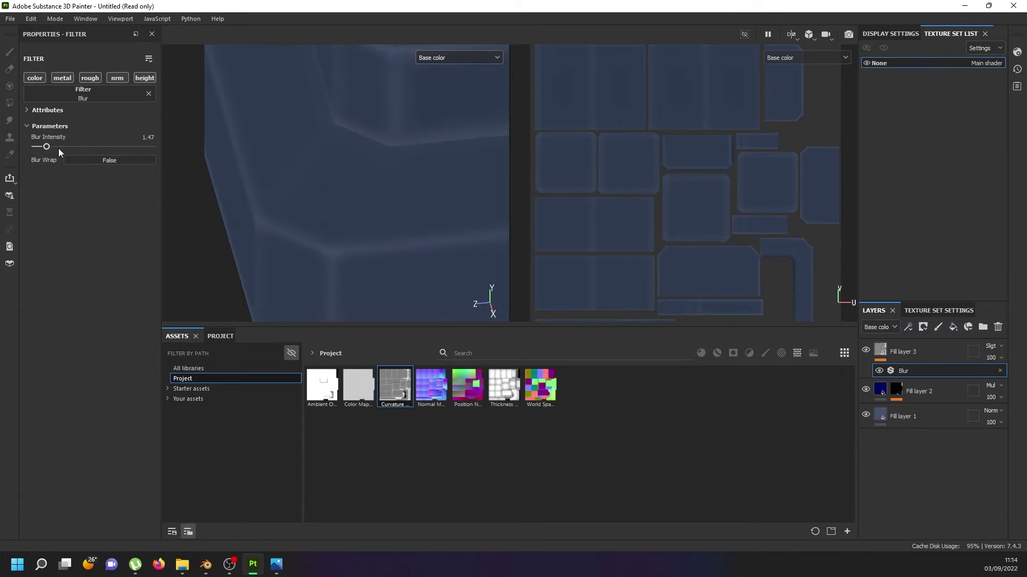
click(59, 149)
Step: Duplicate Fill layer 3 and remove the Blur filter from the copy
scroll(346, 230, down, 2)
scroll(344, 232, down, 2)
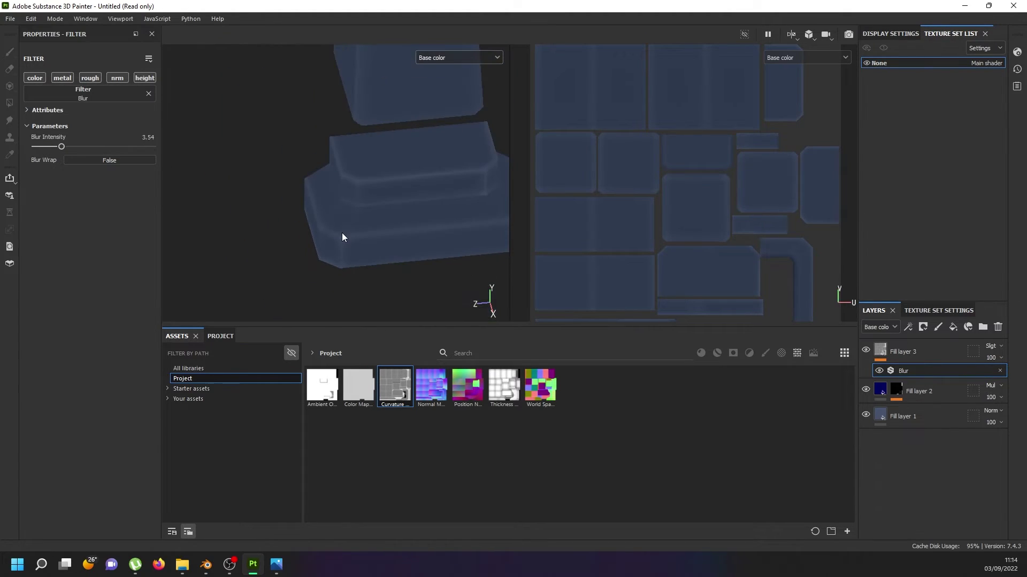
scroll(342, 232, down, 2)
scroll(341, 232, down, 1)
scroll(367, 252, up, 2)
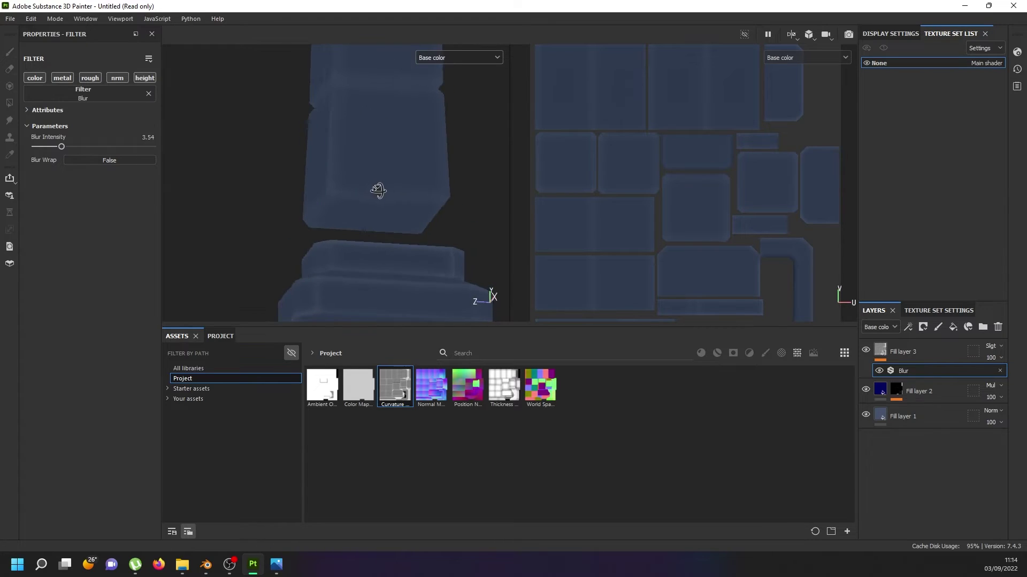
scroll(375, 252, up, 3)
scroll(359, 267, down, 2)
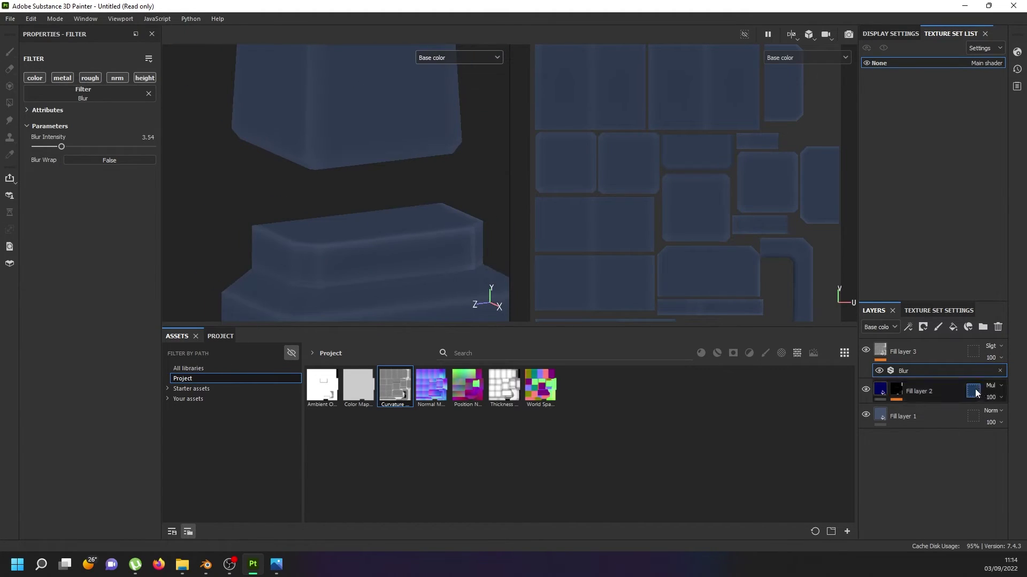
click(918, 351)
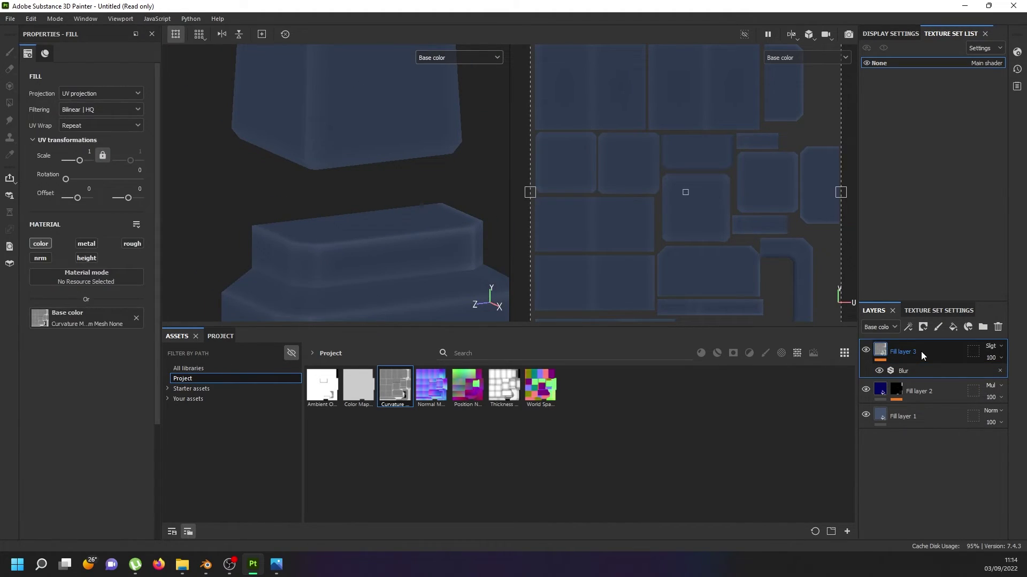
key(ctrl+d)
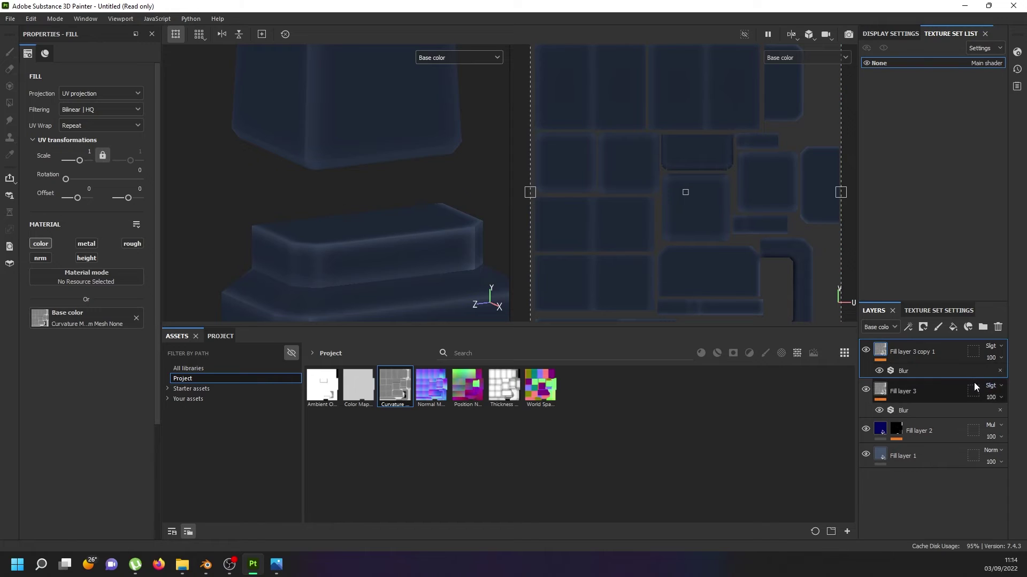
click(1000, 370)
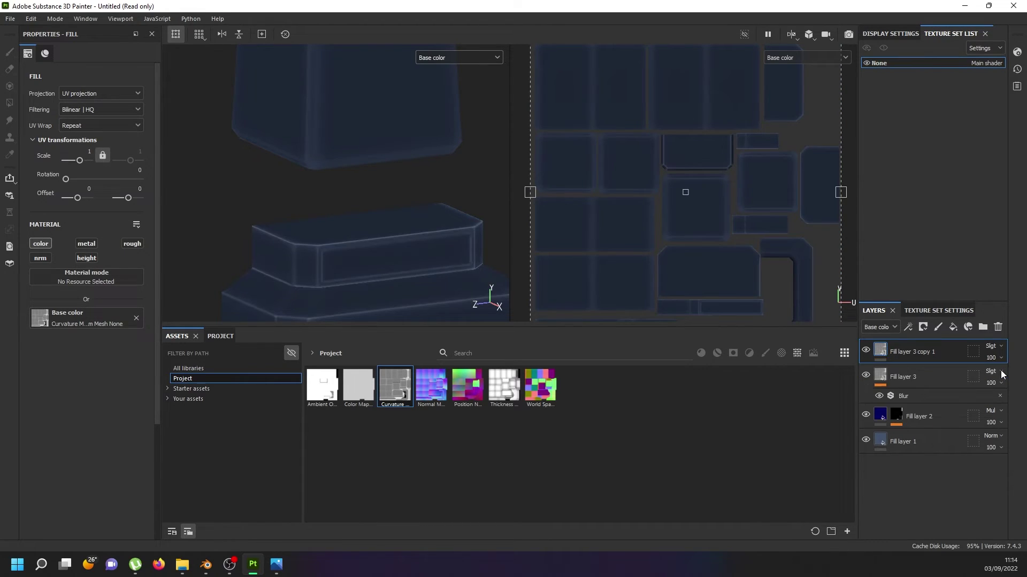
Step: Change Fill layer 3's blend mode to Hard light
click(948, 377)
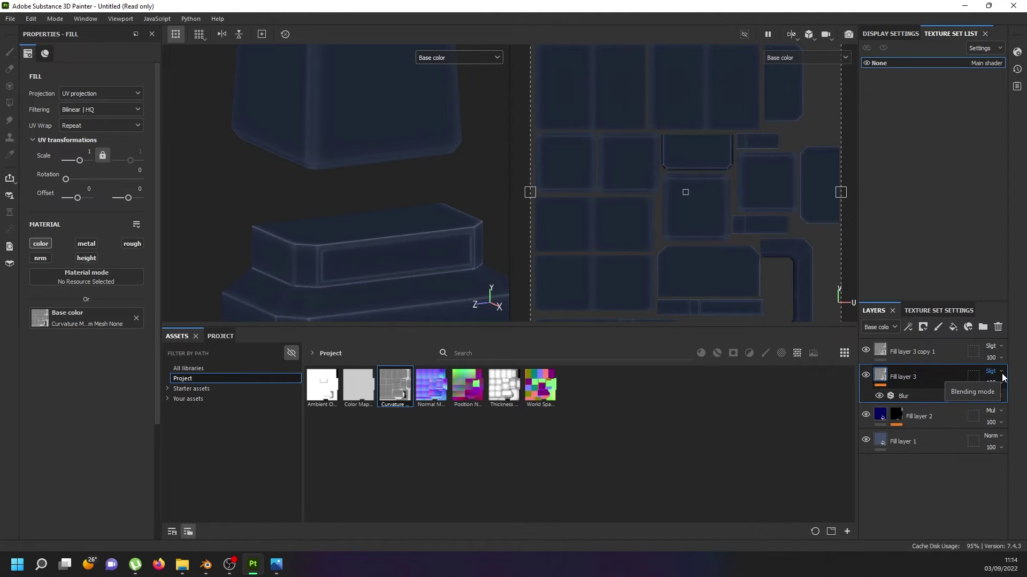
click(1001, 374)
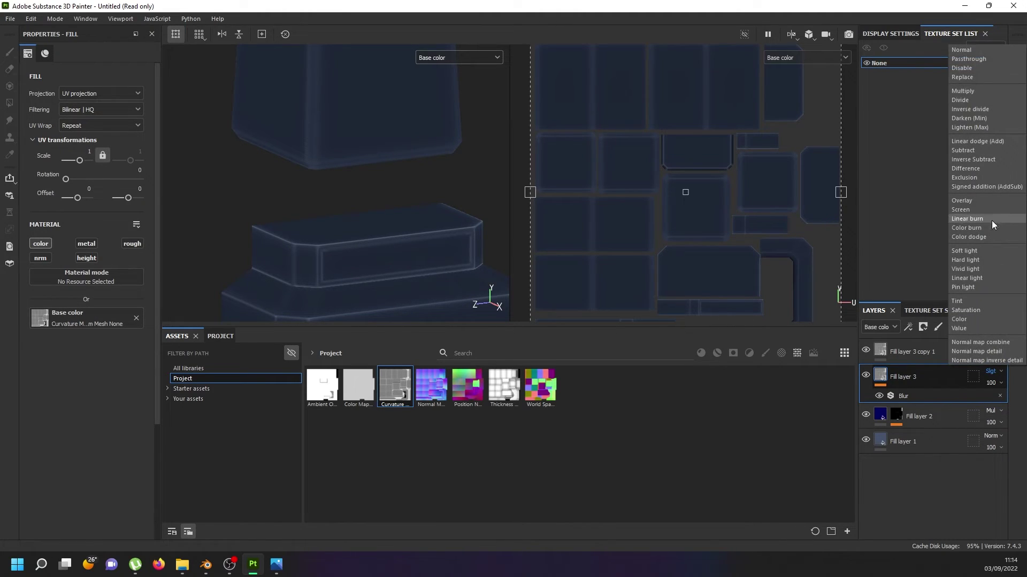
click(870, 372)
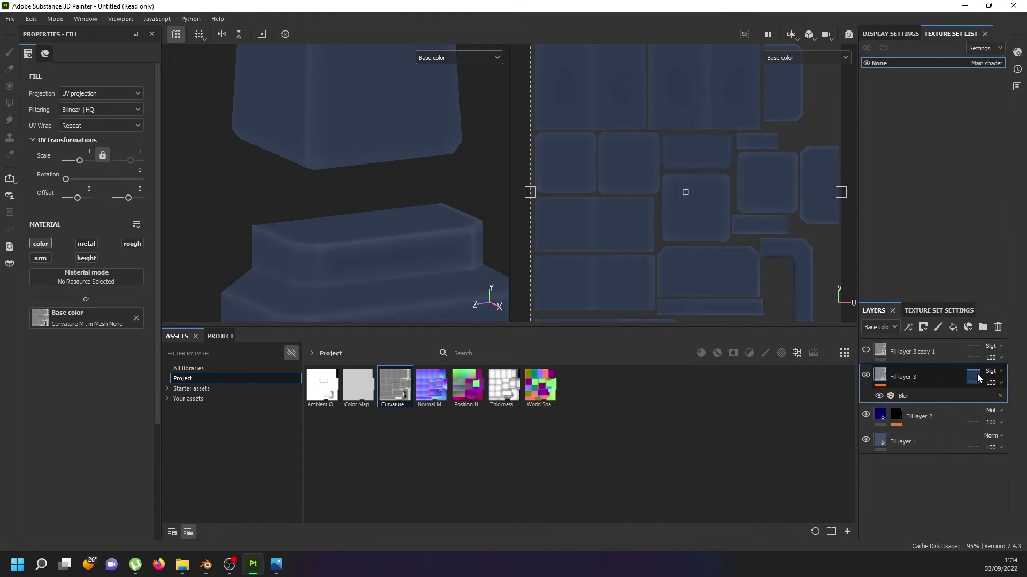
click(994, 372)
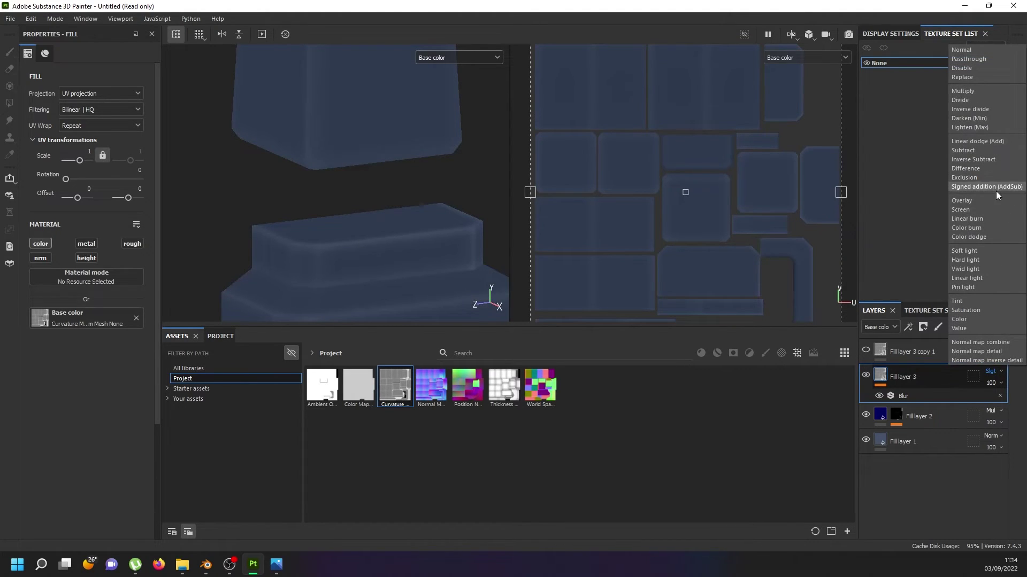
click(970, 259)
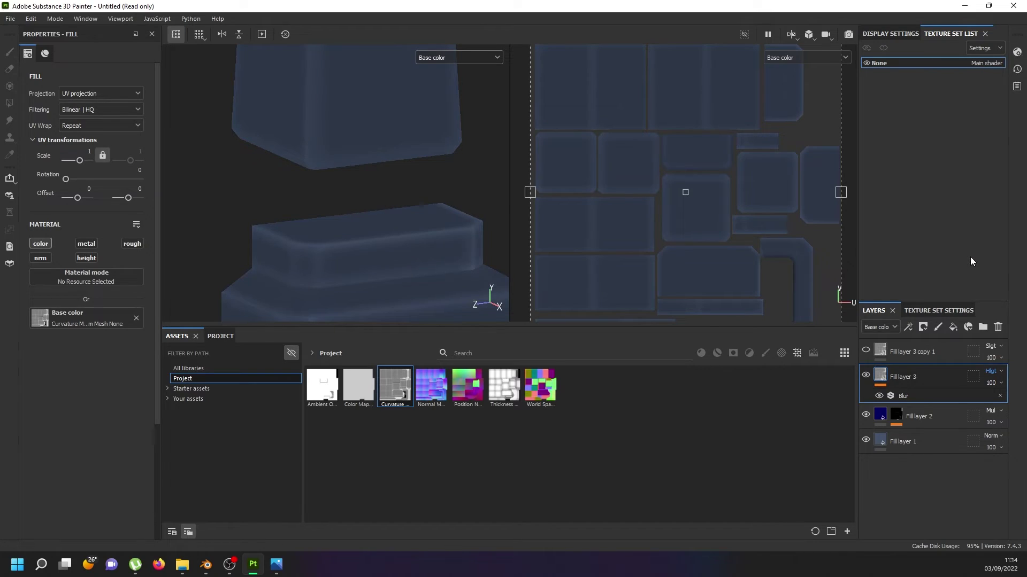
Step: Re-enable Fill layer 3 copy 1 and set its opacity to 10
click(937, 354)
click(870, 348)
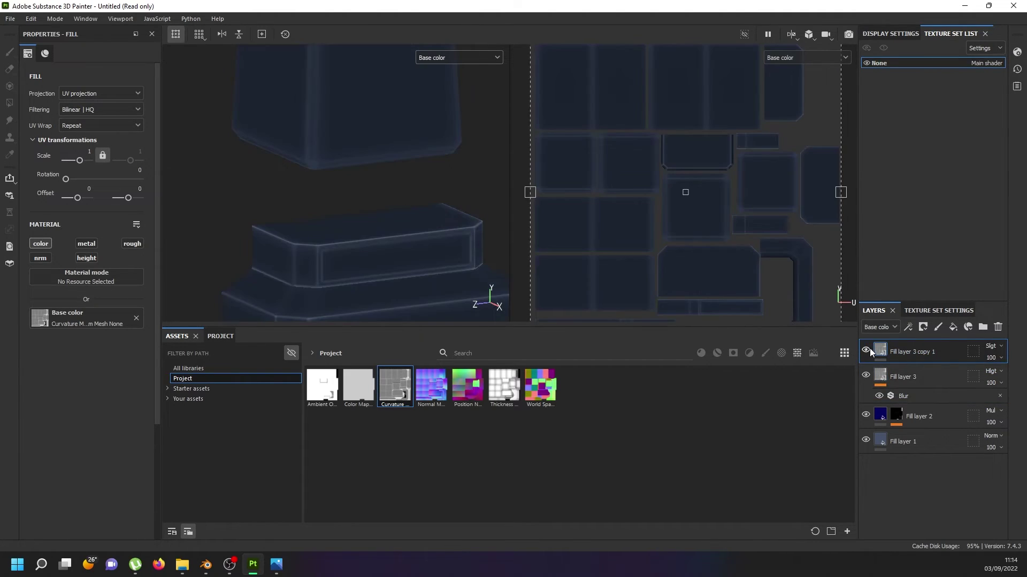
click(1001, 358)
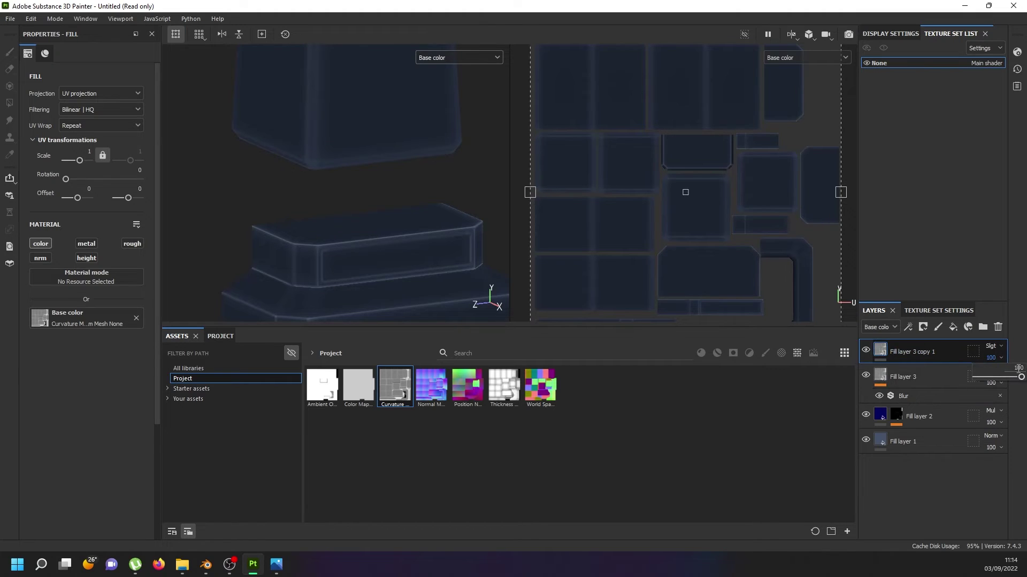
drag(1020, 377, 979, 377)
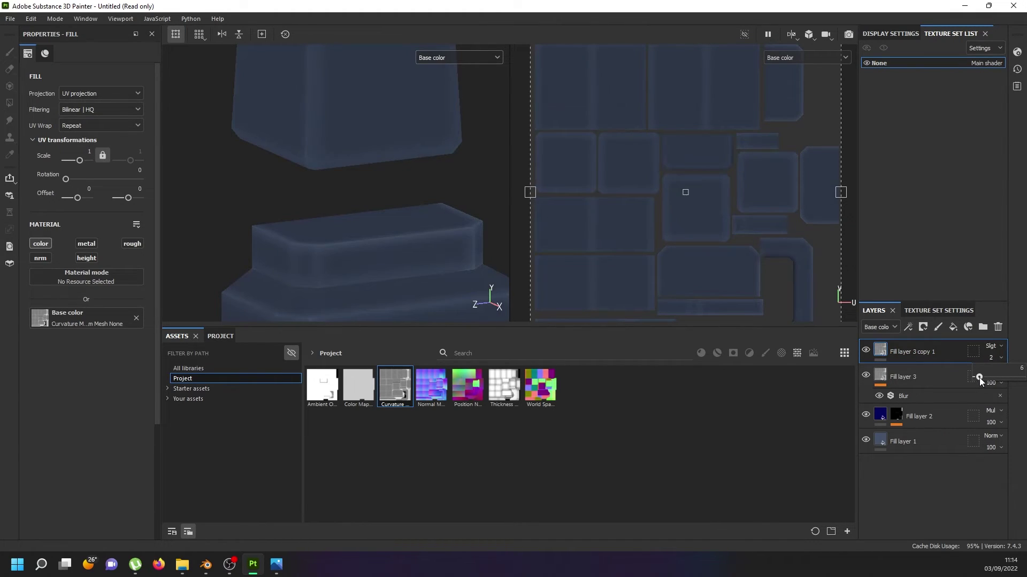
drag(979, 379, 979, 380)
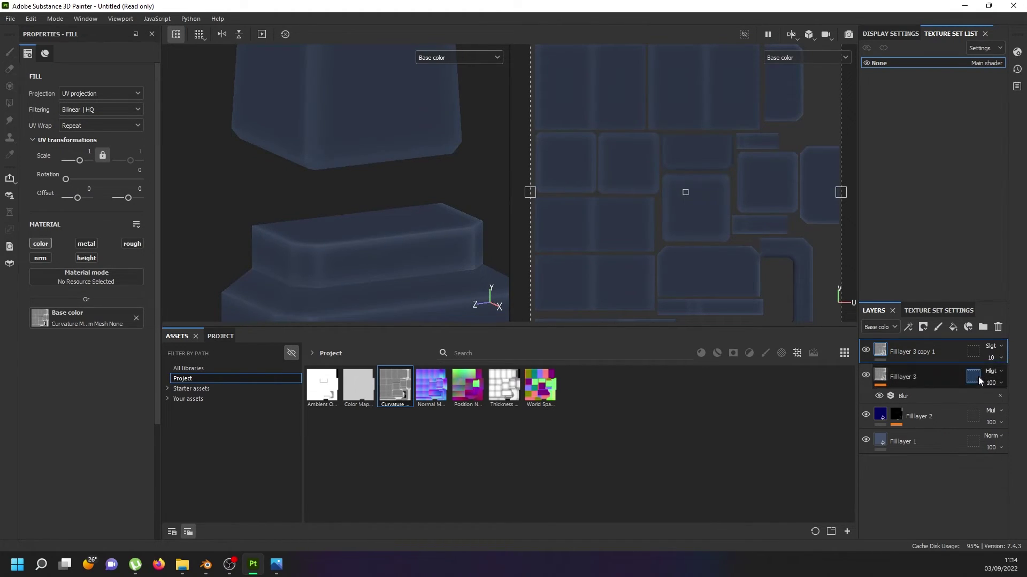
scroll(320, 230, up, 2)
scroll(289, 256, up, 3)
scroll(268, 273, up, 2)
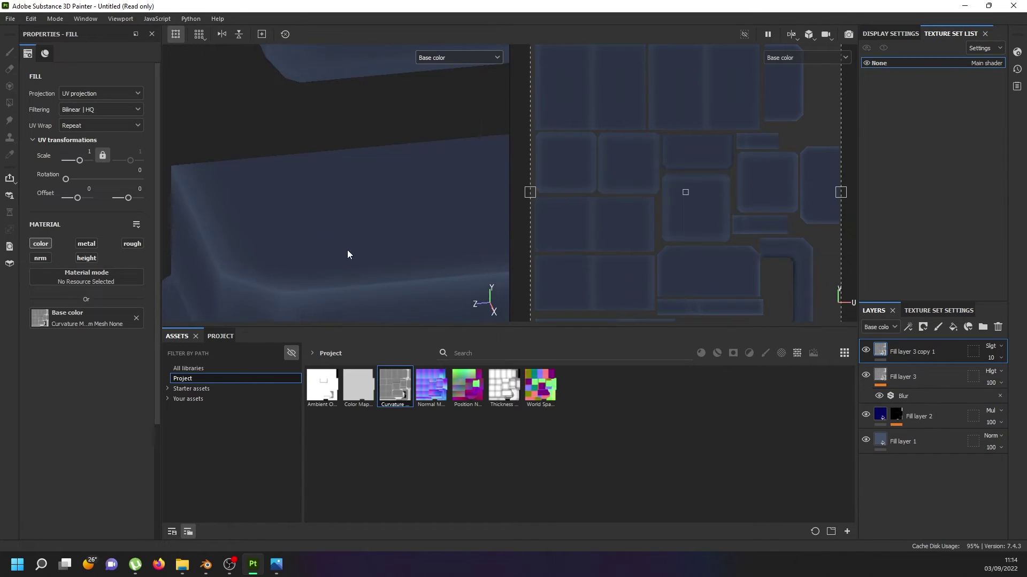
Step: Orbit and zoom around the column to inspect its edges
key(alt+Tab)
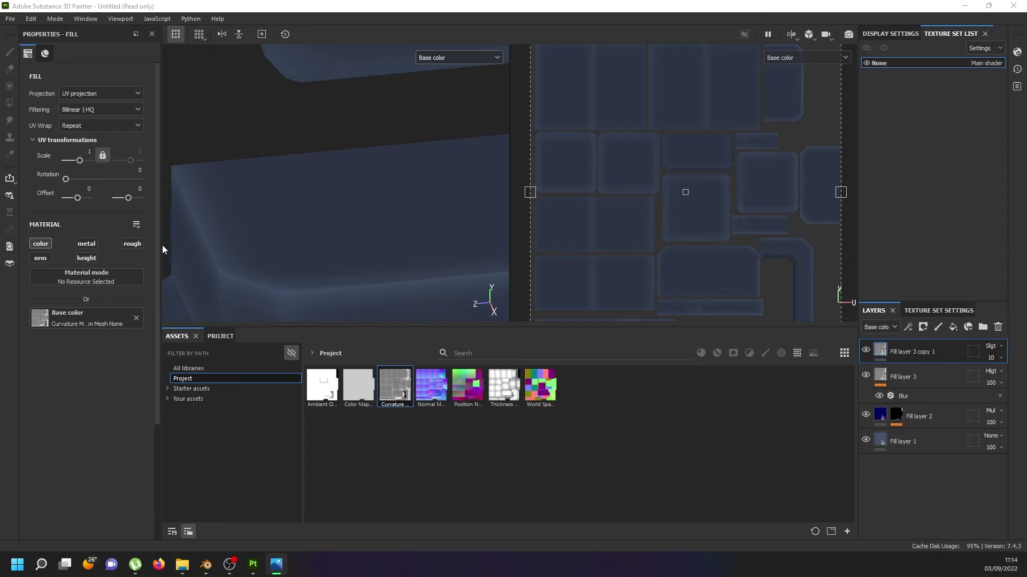
mouse_move(163, 250)
alt+mouse_down()
mouse_move(339, 273)
mouse_move(291, 274)
mouse_move(304, 191)
alt+mouse_up()
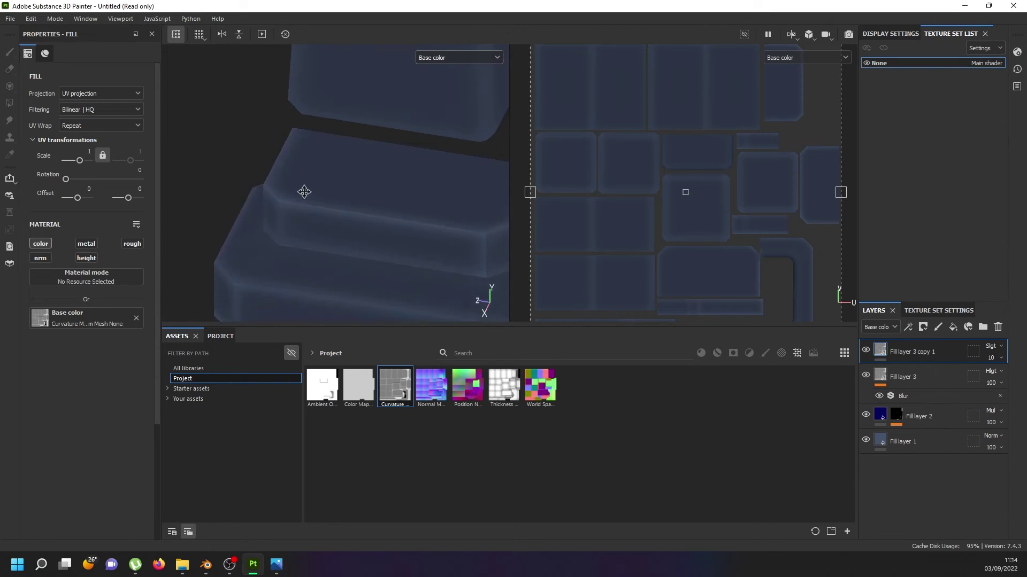
scroll(321, 187, up, 2)
scroll(299, 219, up, 3)
scroll(235, 230, up, 3)
scroll(206, 208, up, 2)
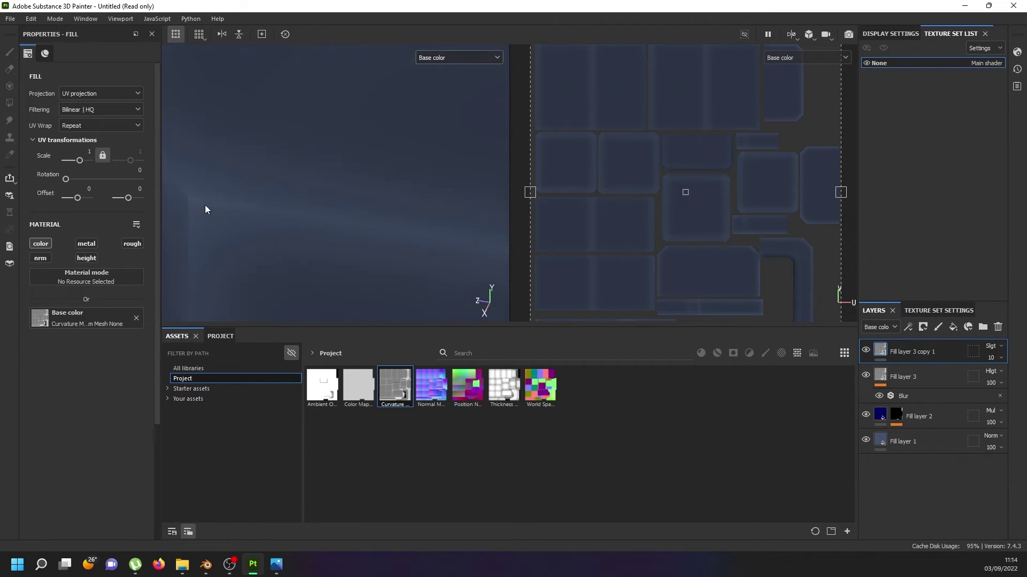
mouse_move(241, 190)
alt+mouse_down()
mouse_move(248, 149)
mouse_move(241, 158)
mouse_move(265, 142)
mouse_move(266, 119)
mouse_move(248, 153)
mouse_move(269, 222)
mouse_move(320, 195)
mouse_move(294, 162)
mouse_move(273, 188)
mouse_move(323, 202)
mouse_move(318, 210)
alt+mouse_up()
scroll(244, 164, down, 5)
Step: Use the Thickness map as Fill layer 4's base colour, disabling metal, normal, height and roughness
scroll(266, 223, up, 3)
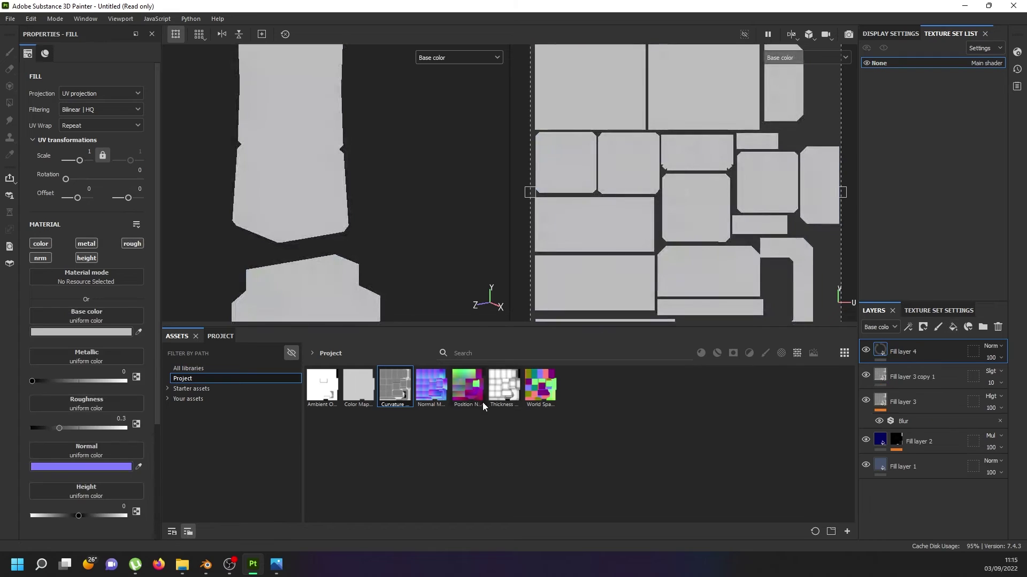
drag(508, 387, 107, 314)
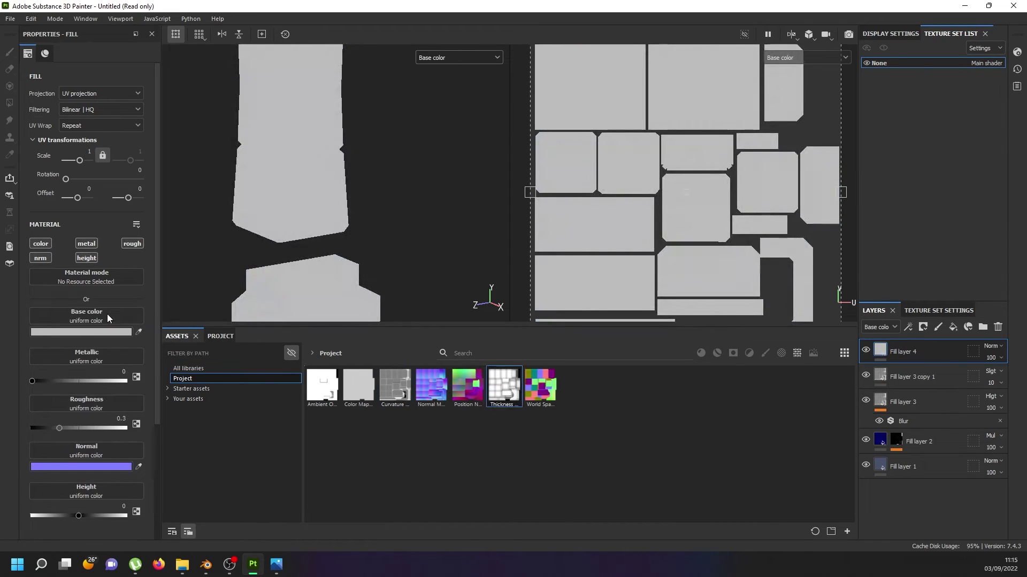
click(83, 245)
click(38, 258)
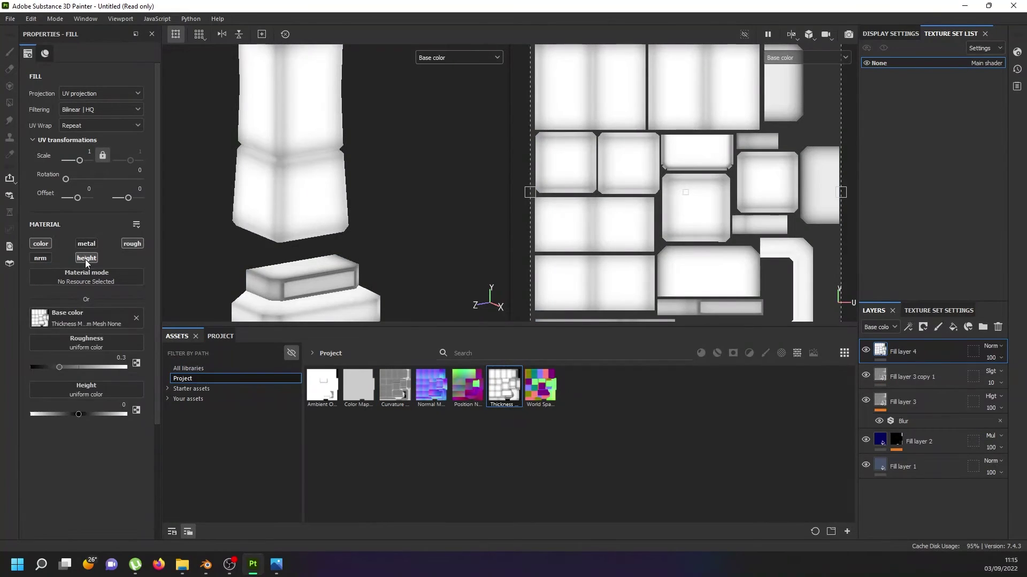
click(85, 258)
click(126, 245)
Step: Set Fill layer 4's blend mode to Multiply so the column turns dark blue
scroll(354, 160, down, 3)
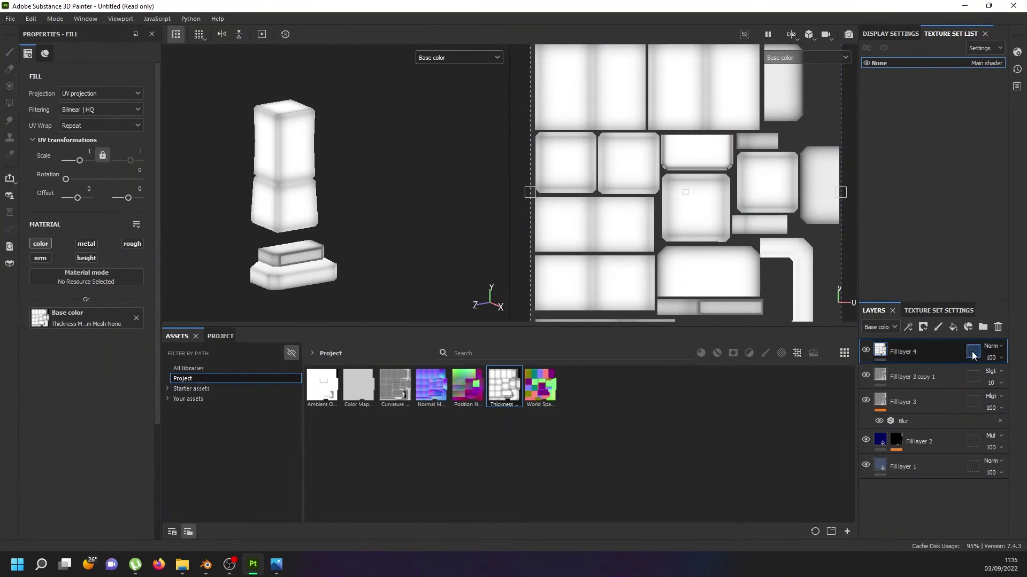
click(996, 347)
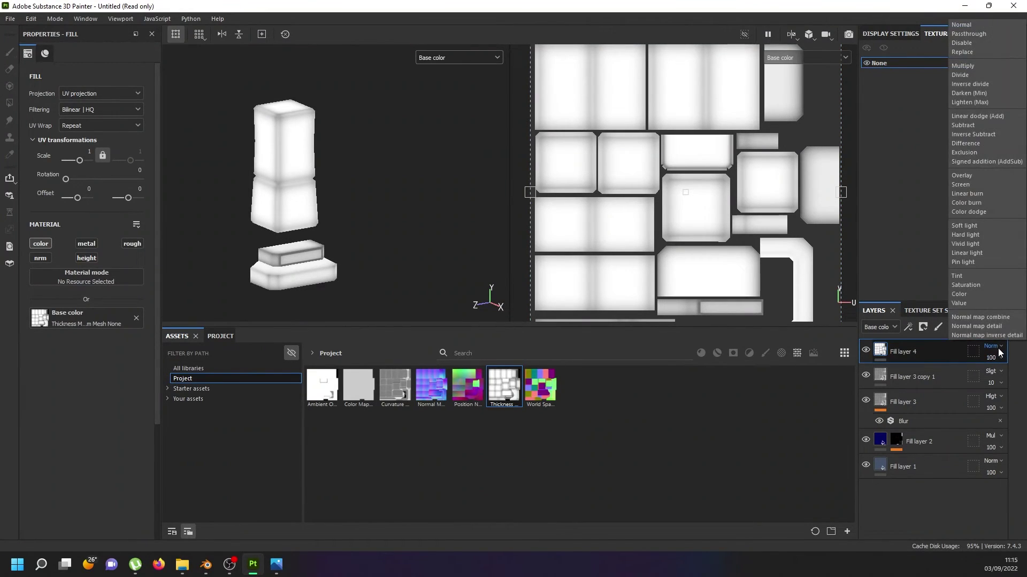
click(993, 67)
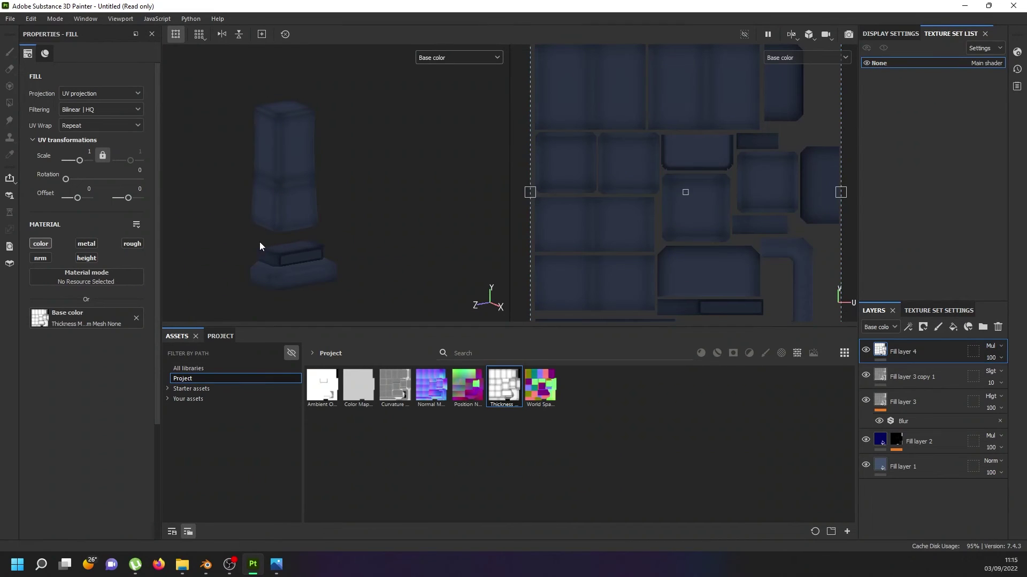
scroll(260, 246, up, 2)
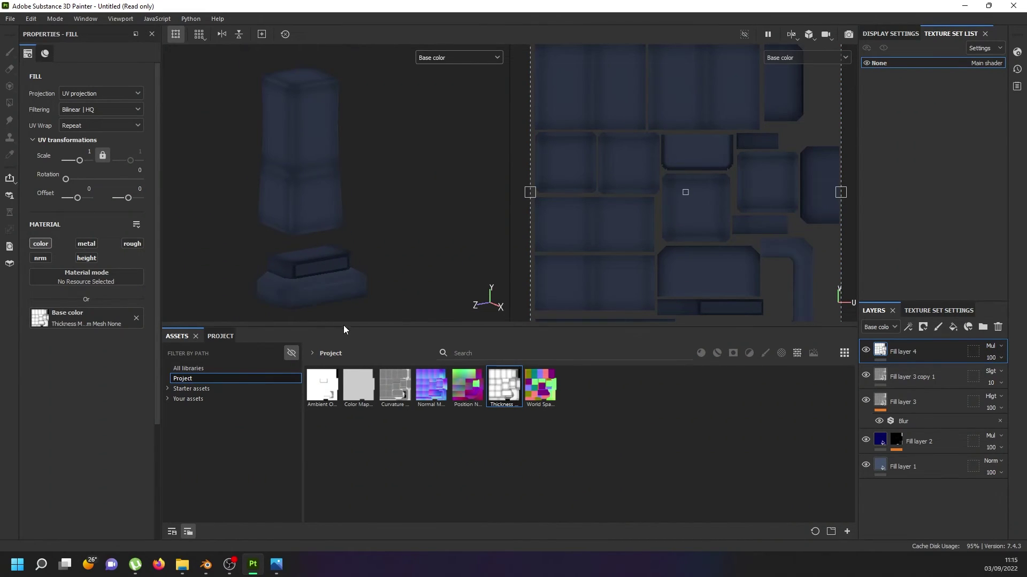
drag(340, 327, 340, 407)
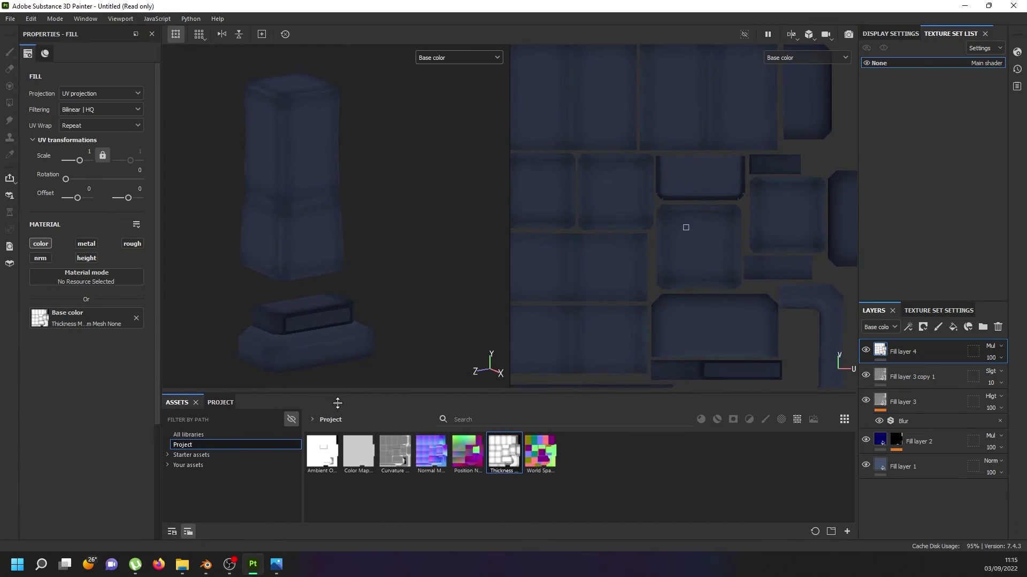
alt+middle_drag(354, 166, 396, 176)
mouse_move(396, 177)
alt+mouse_down()
mouse_move(396, 237)
mouse_move(359, 246)
mouse_move(388, 118)
mouse_move(388, 229)
mouse_move(403, 202)
mouse_move(390, 263)
alt+mouse_up()
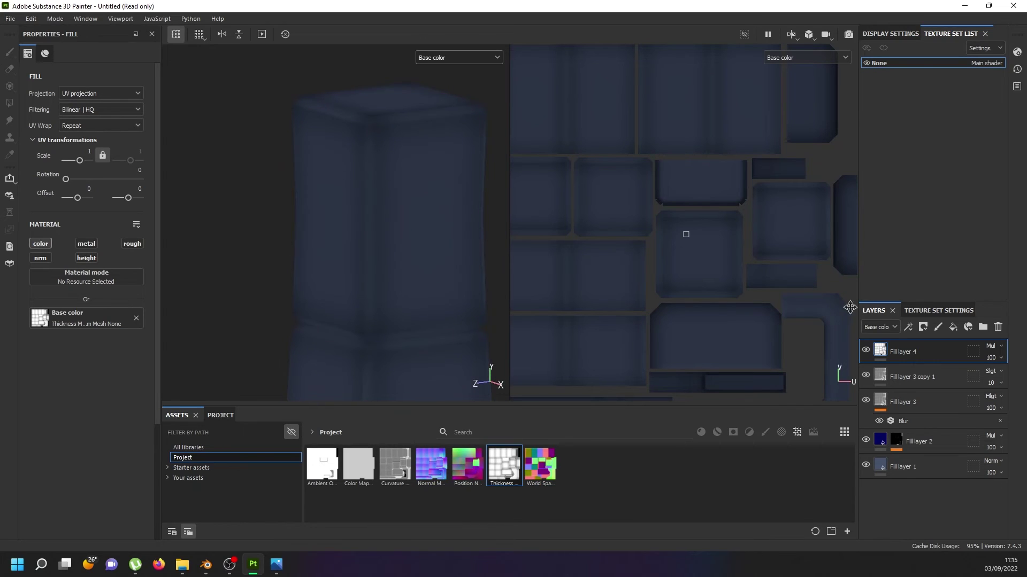
Step: Add an inverted Levels effect to Fill layer 4 with the midtone raised to 2.174
right_click(908, 355)
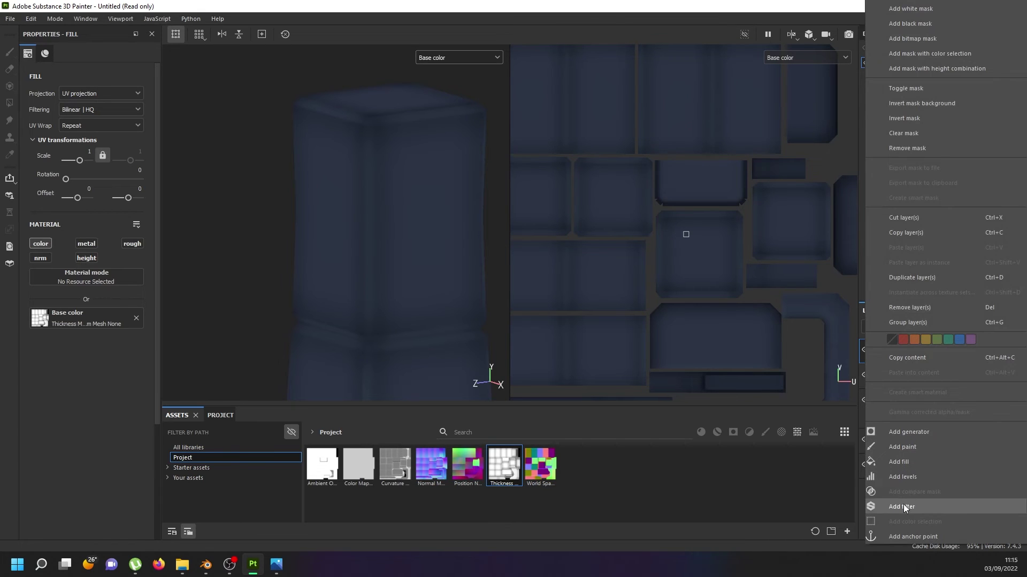
click(904, 478)
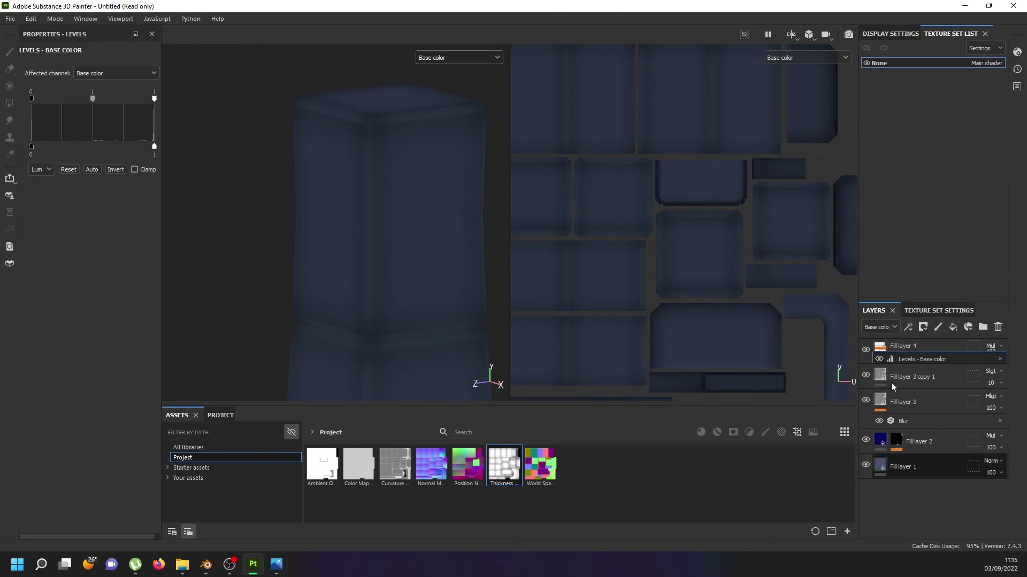
click(109, 171)
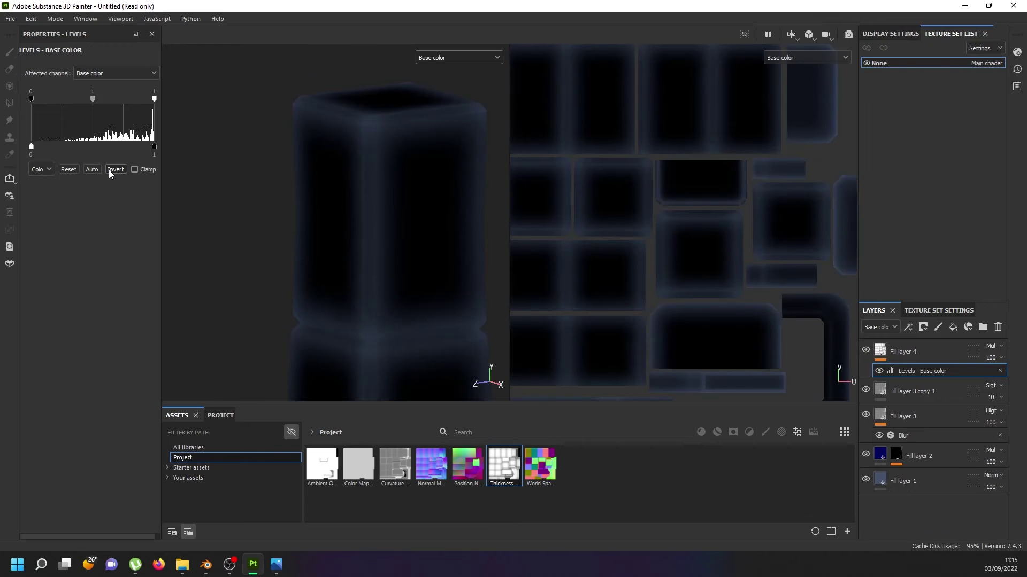
scroll(360, 177, down, 3)
scroll(378, 259, down, 2)
scroll(374, 332, up, 3)
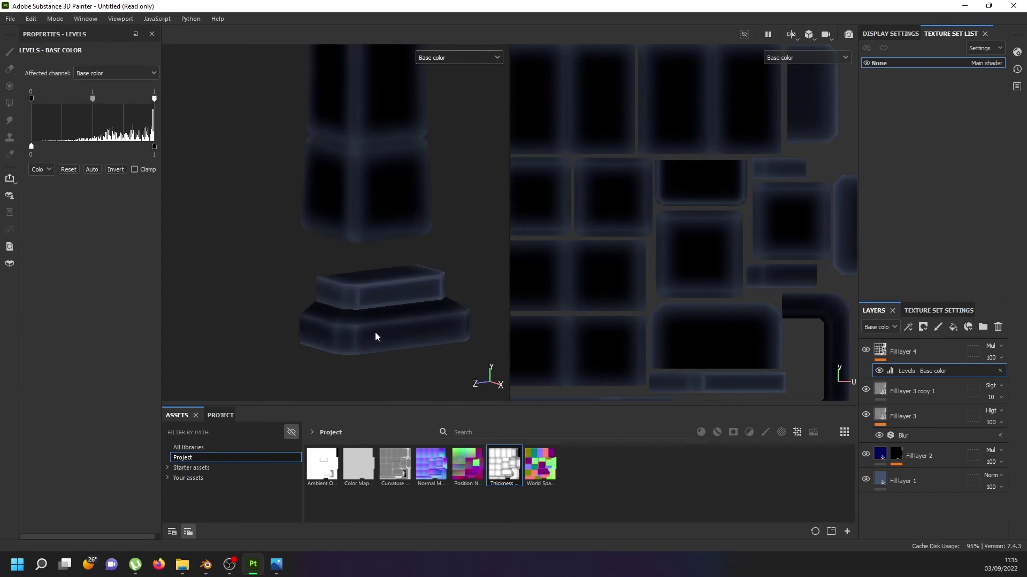
scroll(374, 332, up, 3)
scroll(357, 303, up, 2)
scroll(321, 278, down, 3)
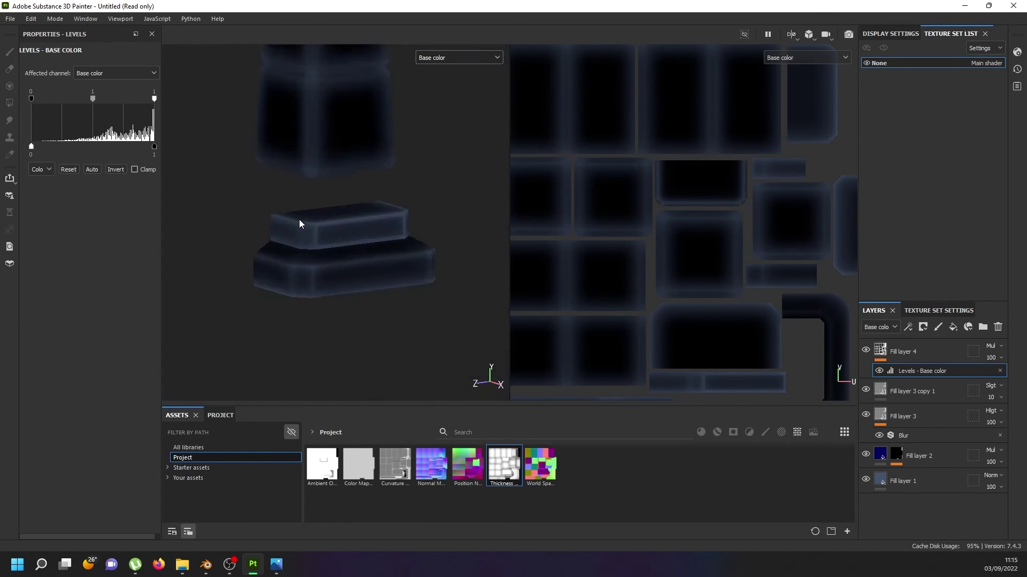
middle_drag(321, 137, 323, 220)
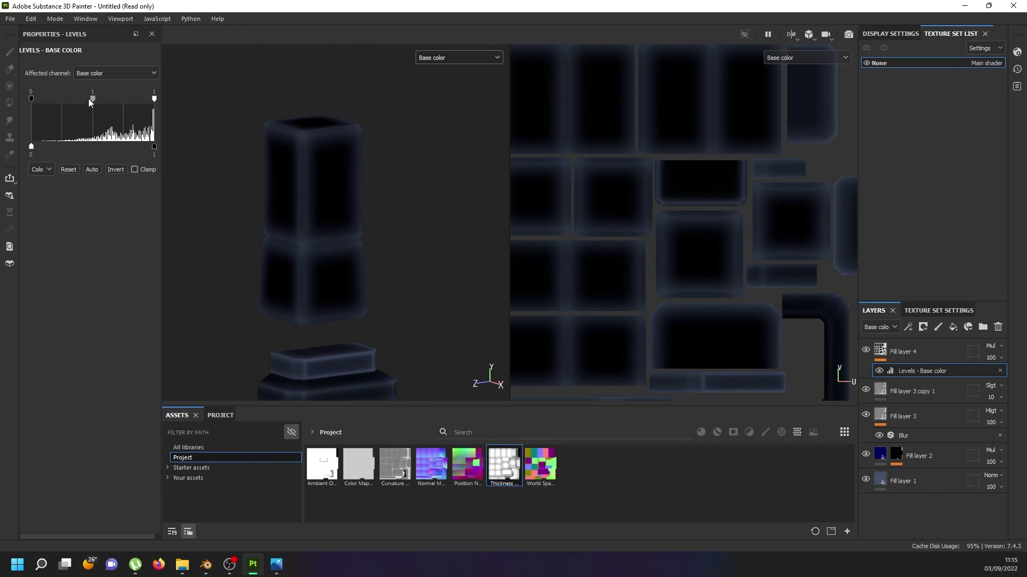
drag(95, 100, 82, 99)
drag(93, 100, 97, 103)
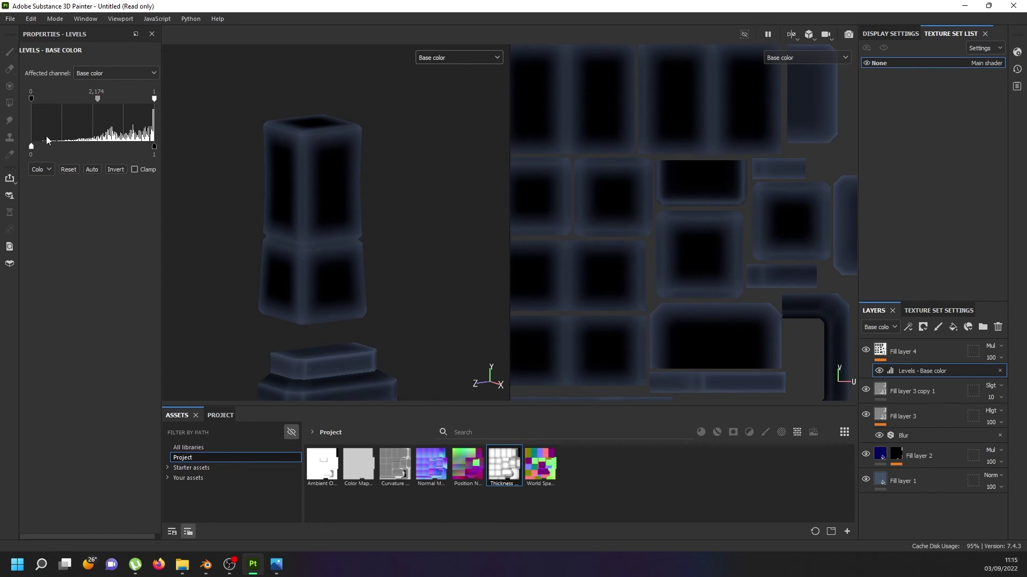
Step: Lower Fill layer 4's opacity to 24 to lighten the blue column
click(1002, 358)
drag(1021, 378, 991, 383)
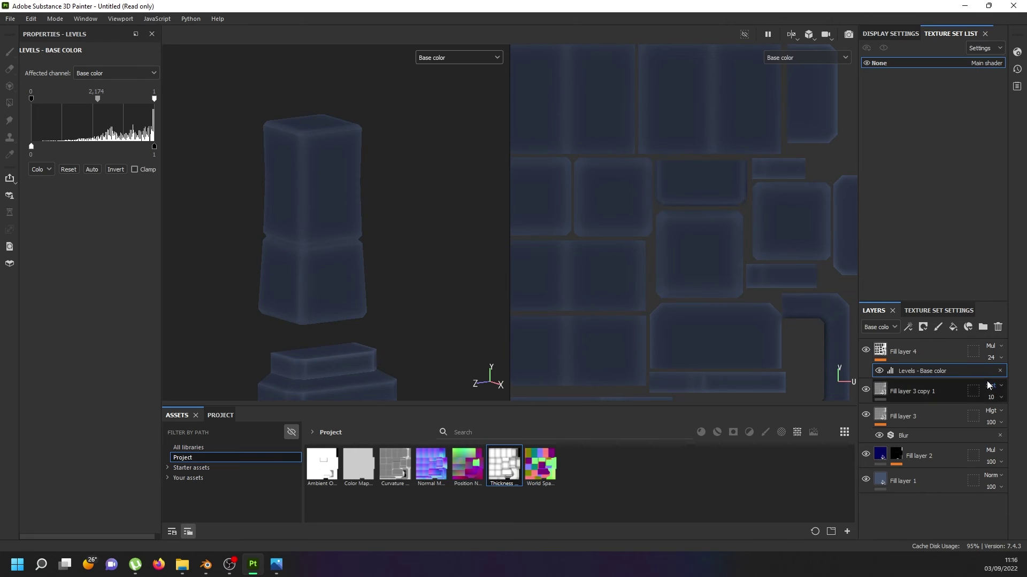
scroll(369, 208, up, 3)
mouse_move(339, 213)
alt+mouse_down()
mouse_move(253, 244)
mouse_move(305, 220)
alt+mouse_up()
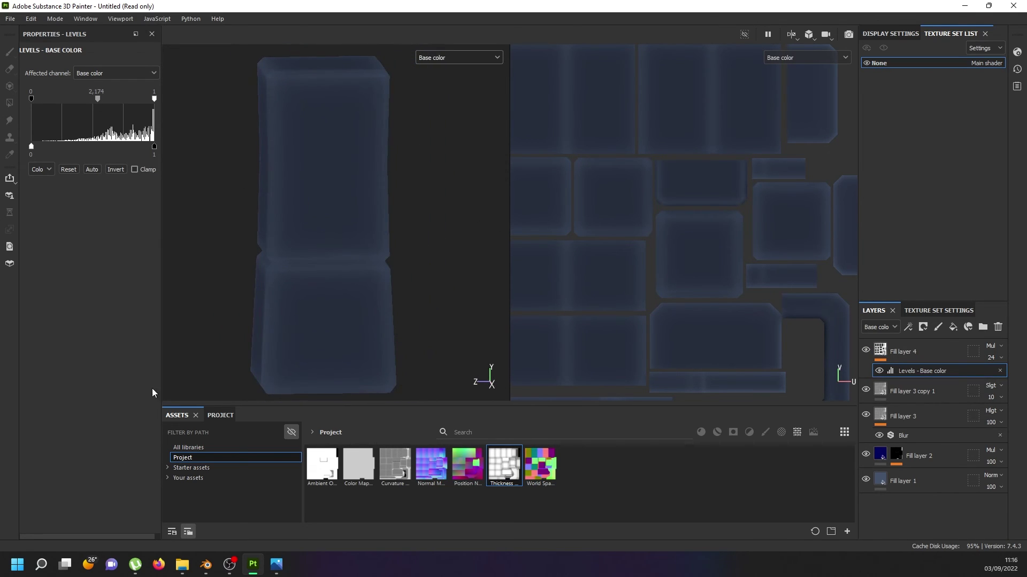
scroll(270, 248, down, 3)
alt+drag(291, 356, 282, 337)
alt+middle_drag(282, 337, 340, 227)
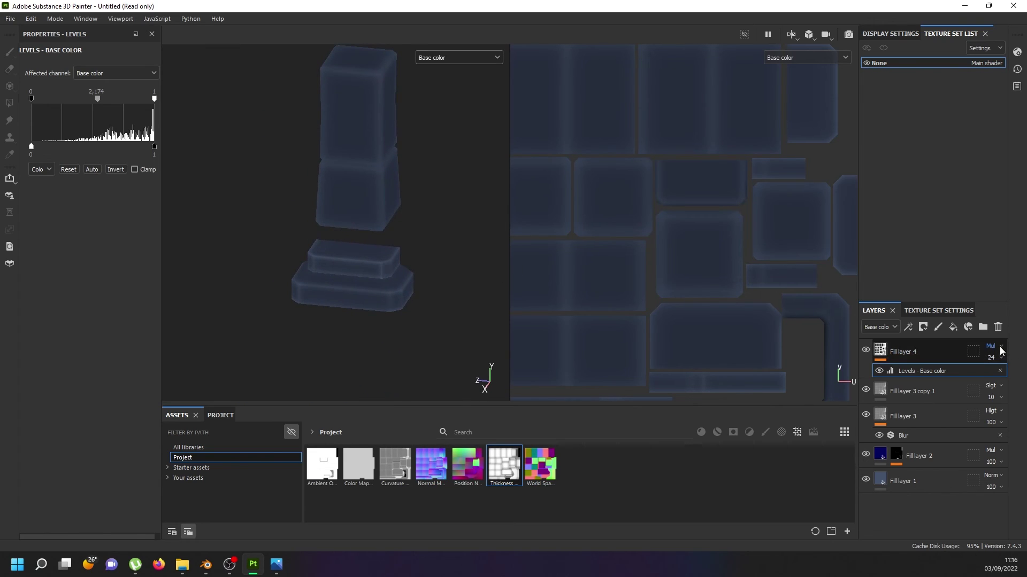
Step: Delete Fill layer 4's Levels effect and add a new Fill layer 5 with a black mask
click(997, 327)
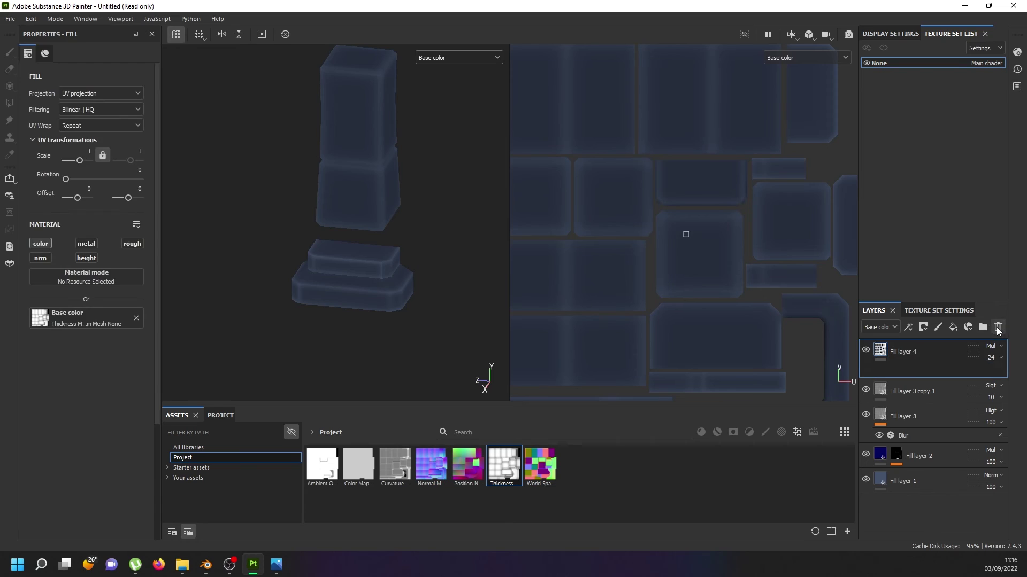
click(954, 326)
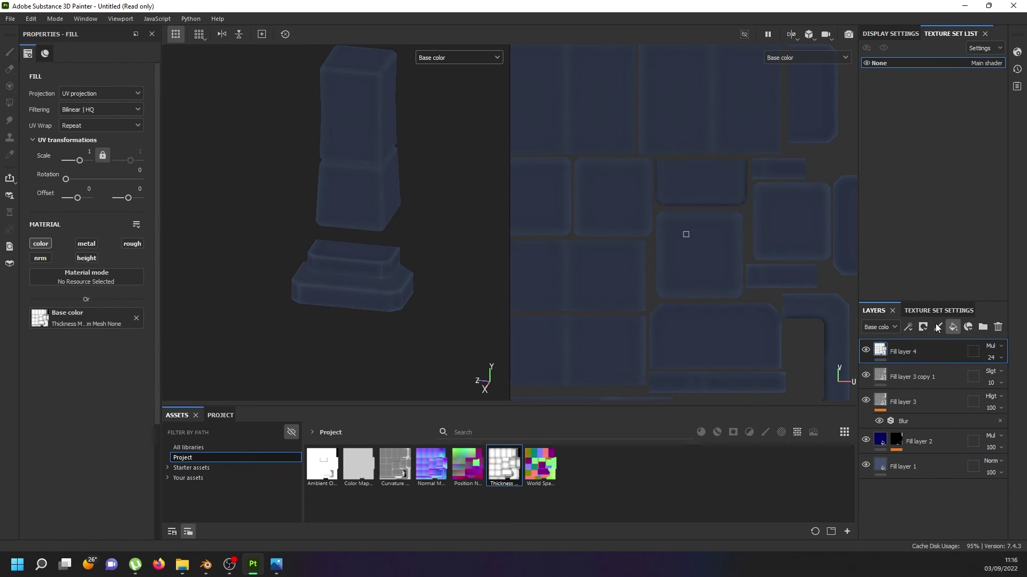
right_click(898, 355)
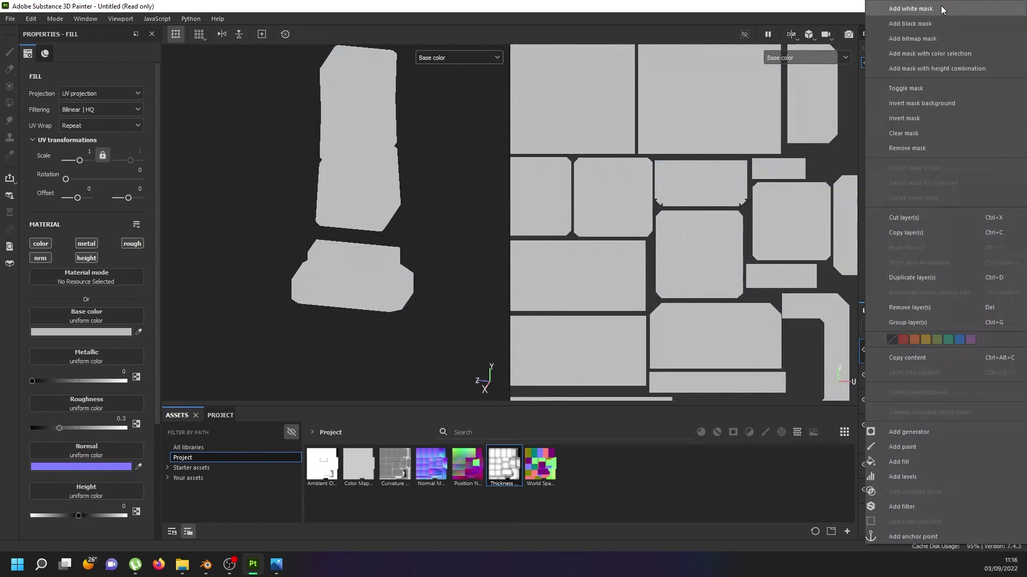
click(933, 20)
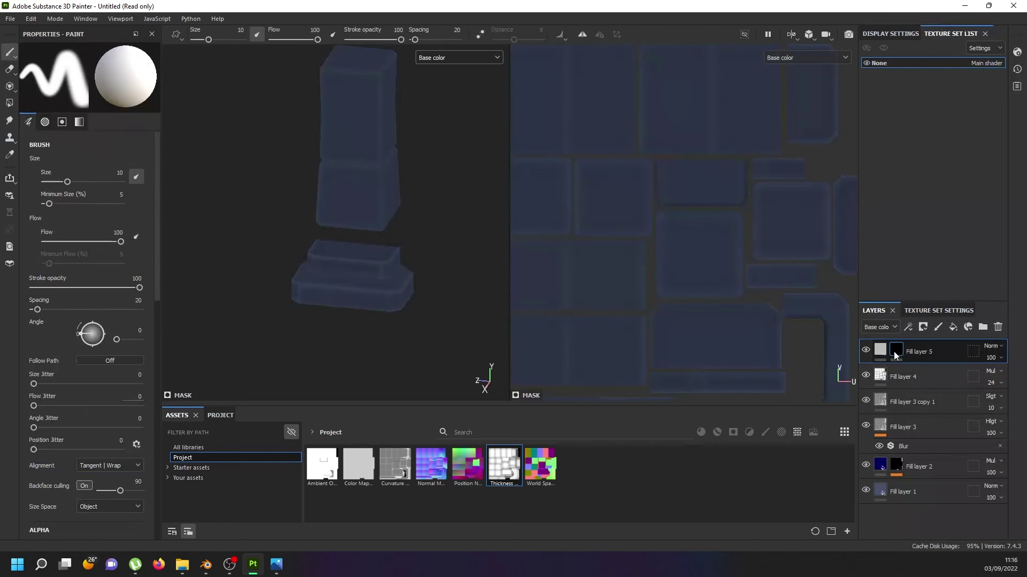
Step: Add a fill effect to Fill layer 5's mask using the Thickness map
right_click(894, 348)
click(909, 421)
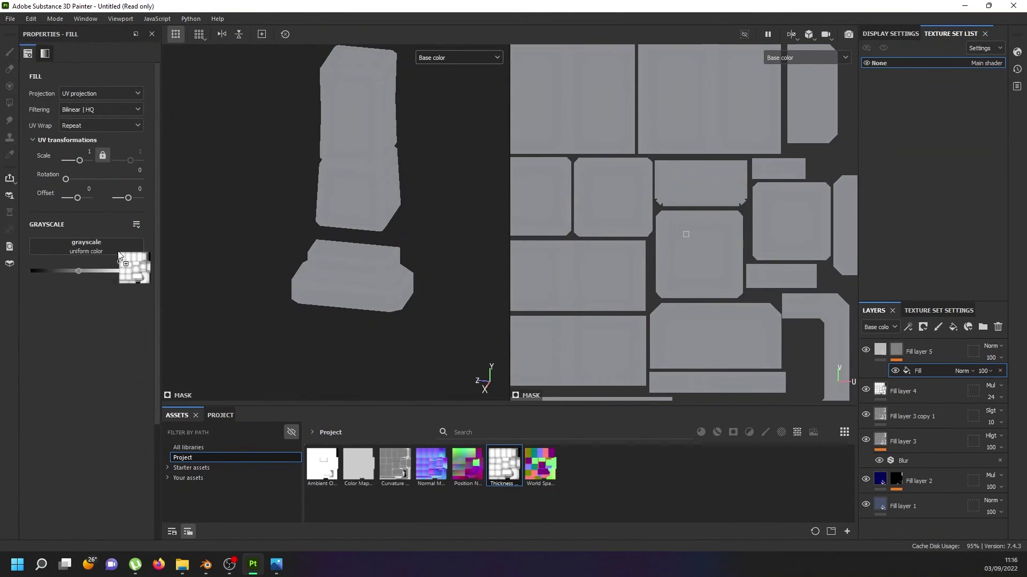
drag(494, 465, 86, 248)
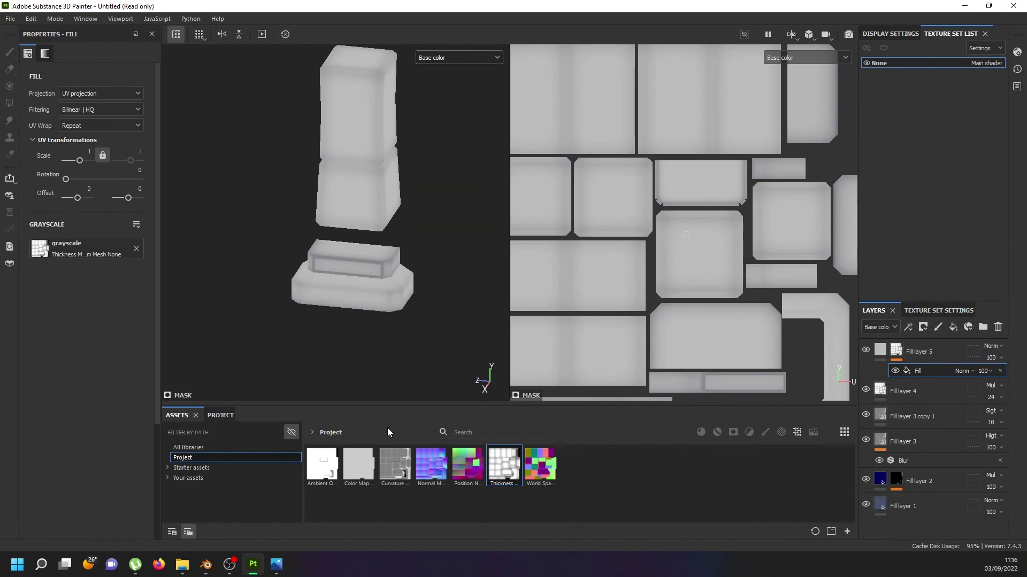
Step: Add a non-inverted Levels to the mask and raise its midtone to about 9.348
right_click(922, 373)
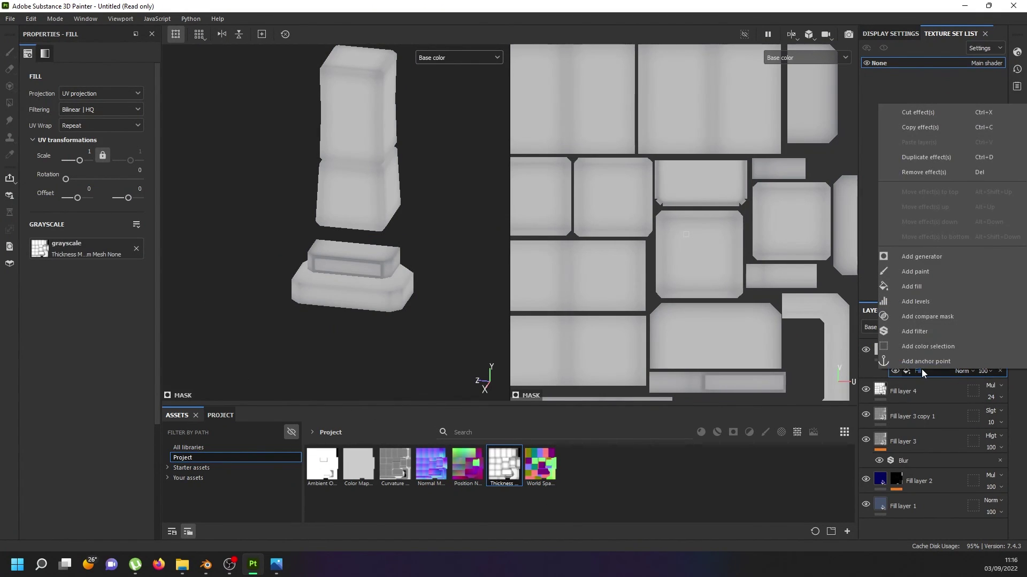
click(931, 301)
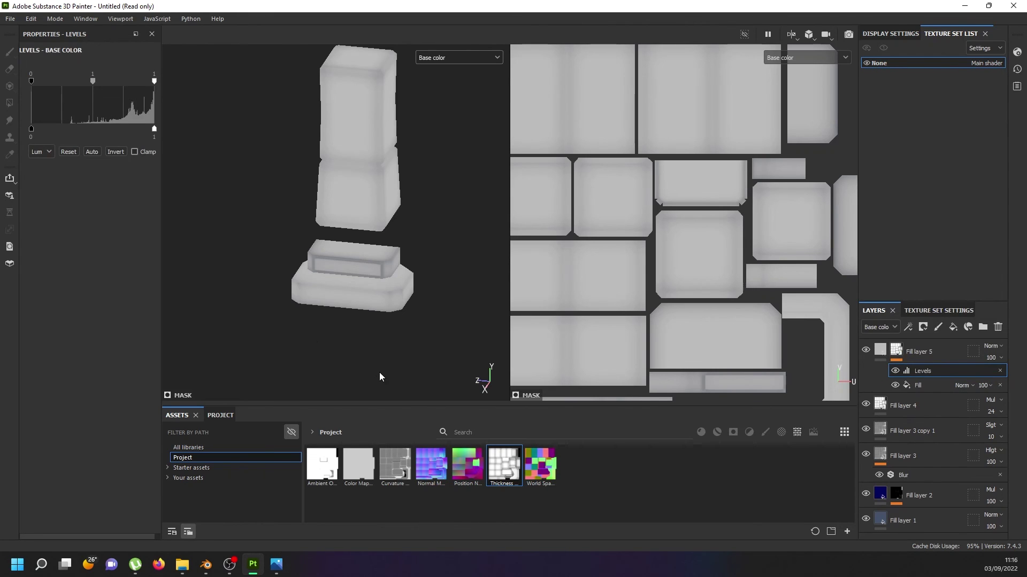
click(116, 152)
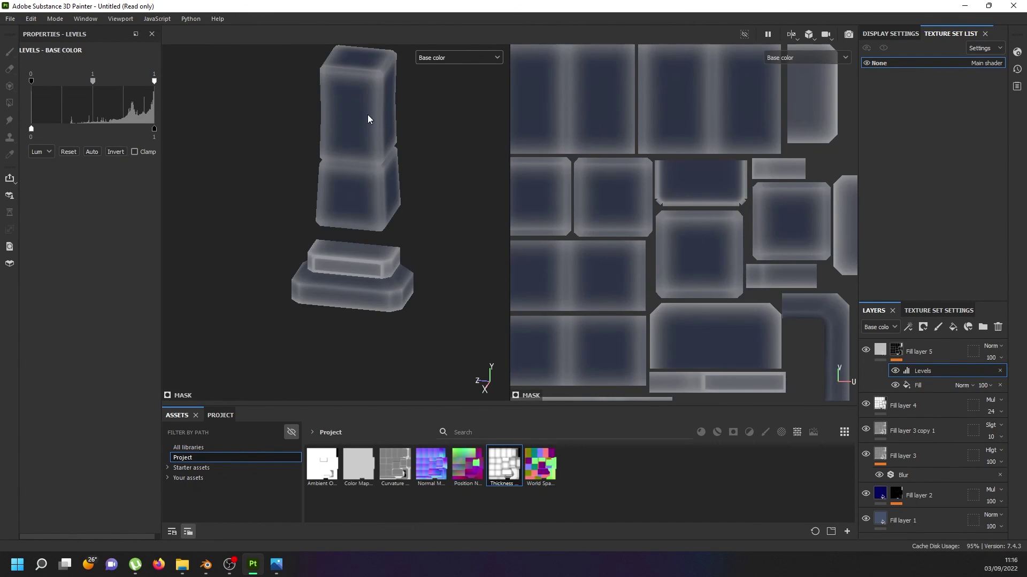
alt+drag(367, 115, 650, 265)
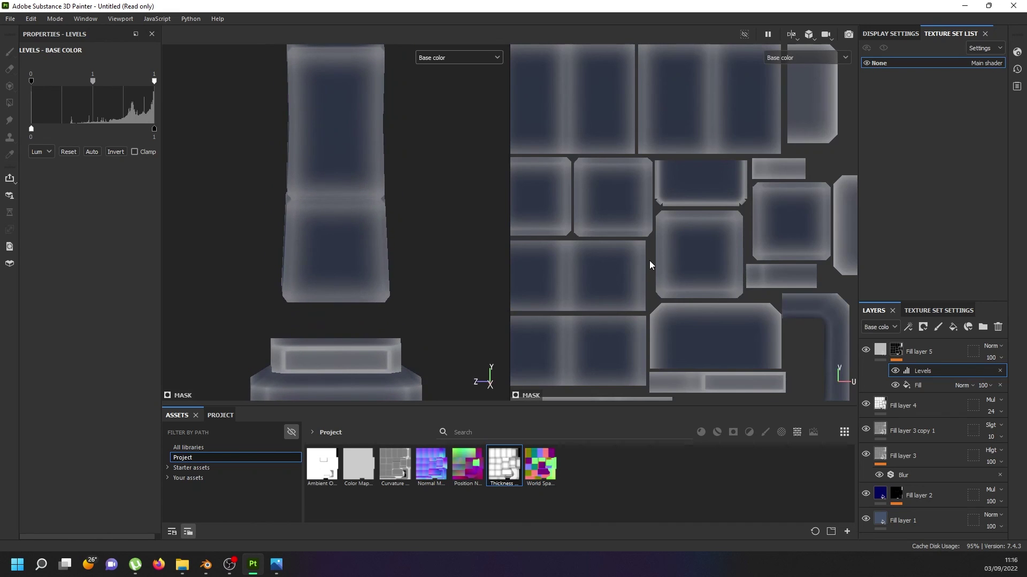
click(112, 150)
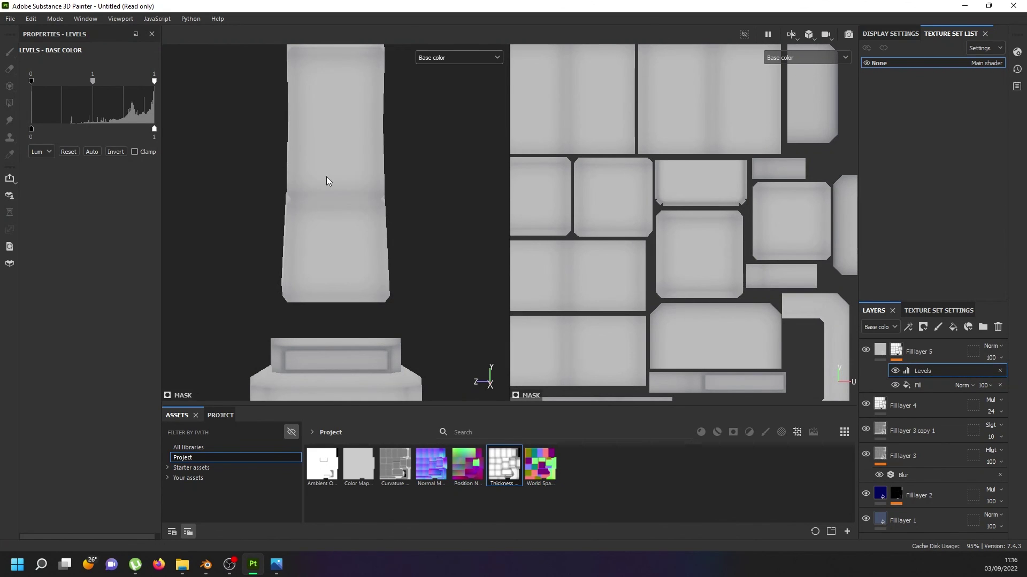
drag(91, 83, 127, 85)
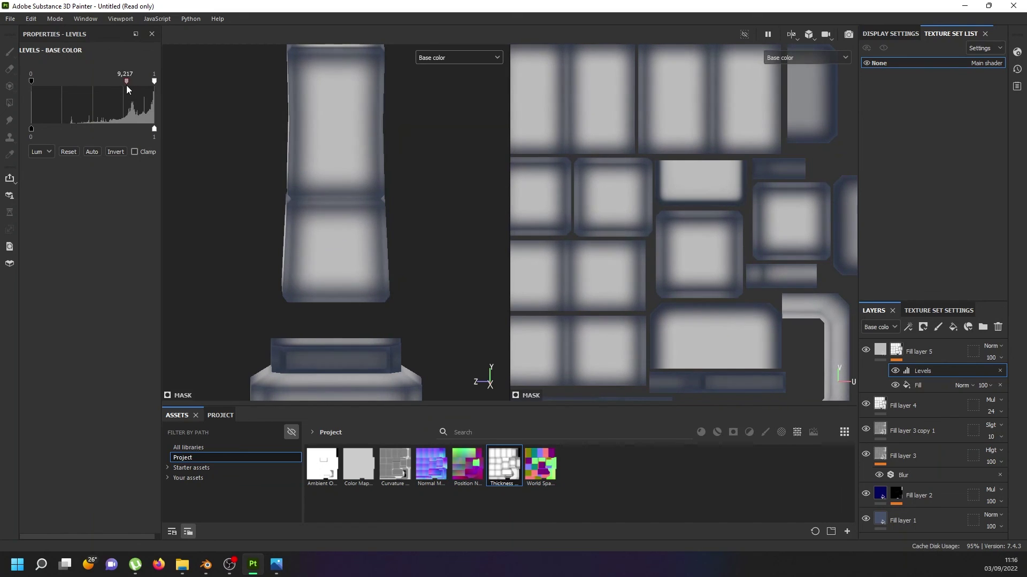
scroll(357, 169, down, 1)
alt+drag(358, 169, 396, 178)
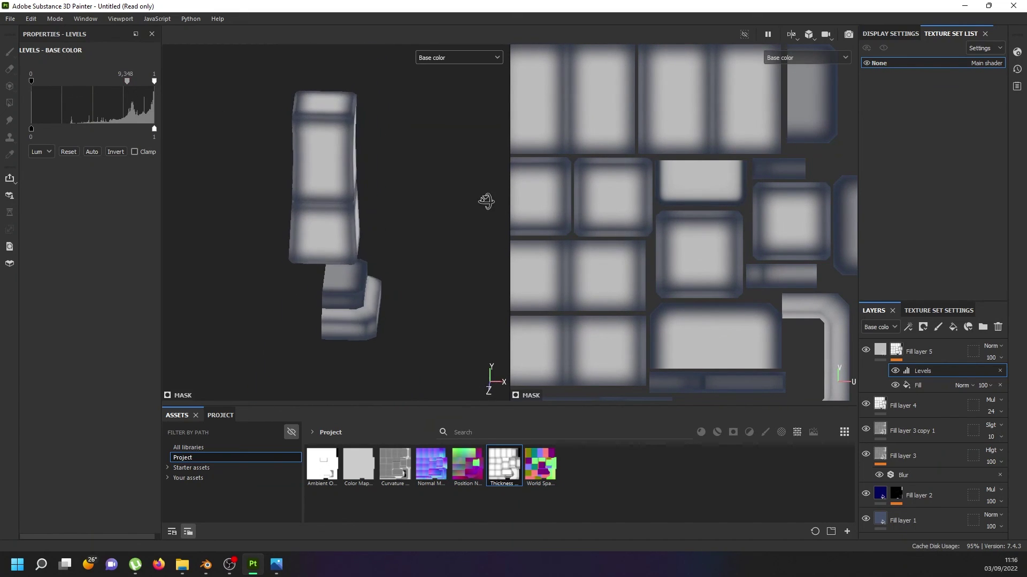